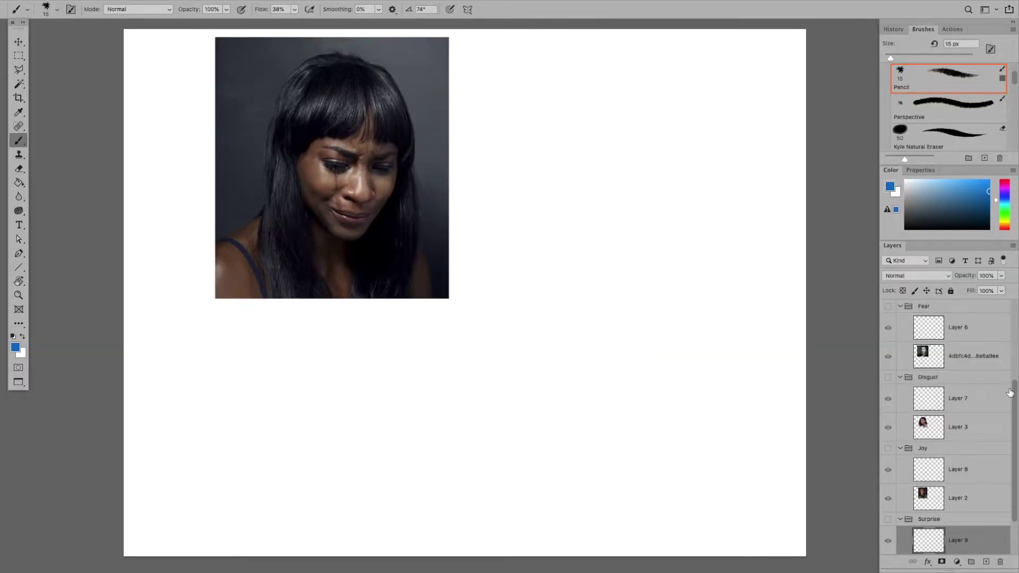
Make Layer 4 in the Sadness group the active drawing layer
scroll(1011, 390, "up", 5)
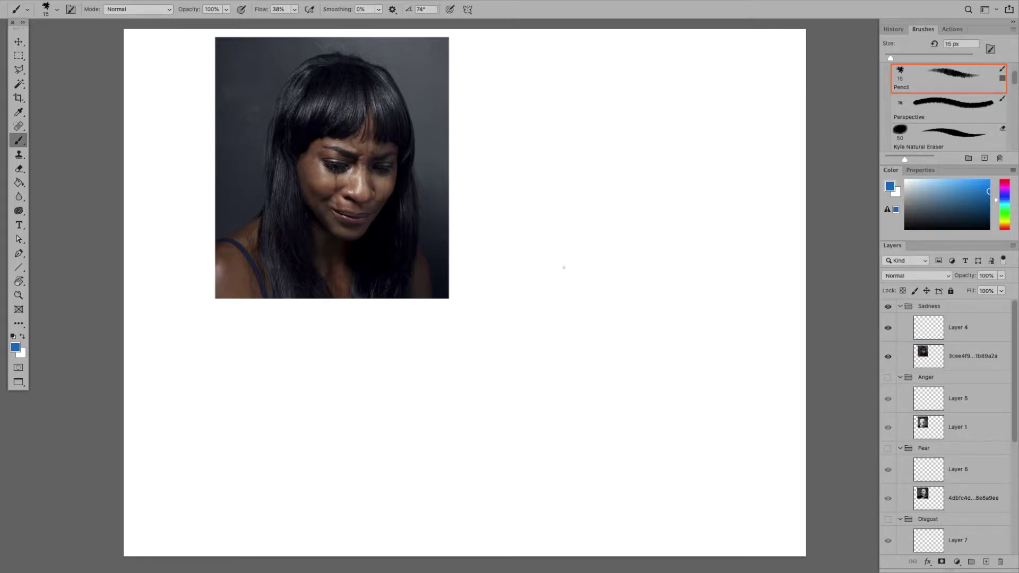
left_click(963, 325)
mouse_move(450, 38)
left_mouse_down()
mouse_move(280, 334)
mouse_move(449, 66)
left_mouse_up()
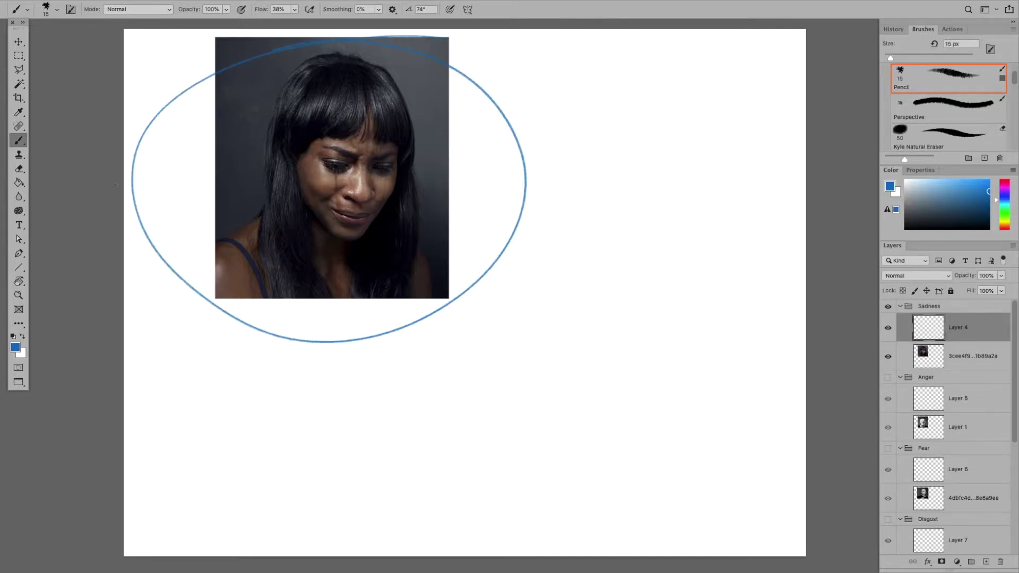
key("ctrl+z")
mouse_move(641, 109)
left_mouse_down()
mouse_move(632, 123)
mouse_move(605, 124)
left_mouse_up()
mouse_move(287, 372)
left_mouse_down()
mouse_move(352, 448)
mouse_move(289, 369)
left_mouse_up()
left_click_drag(594, 356, 551, 373)
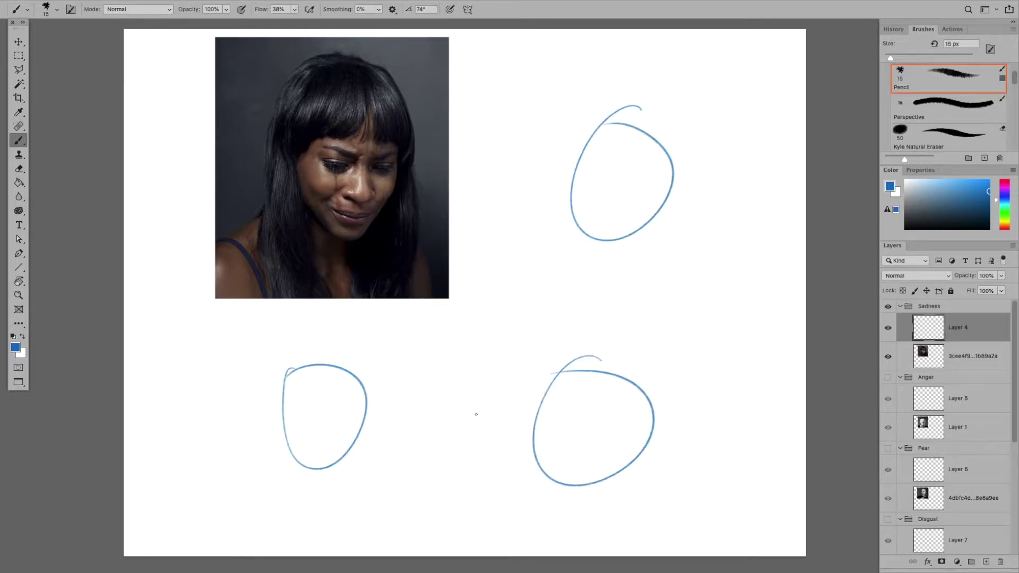
key("ctrl+z")
key("ctrl+z")
key("ctrl+z")
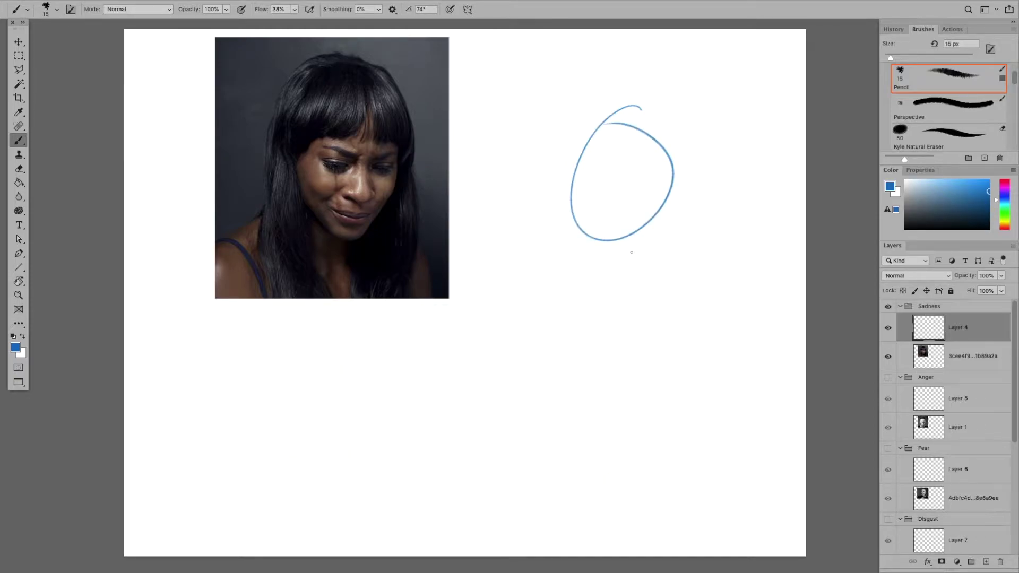
mouse_move(620, 81)
left_mouse_down()
mouse_move(556, 134)
mouse_move(642, 215)
mouse_move(616, 77)
left_mouse_up()
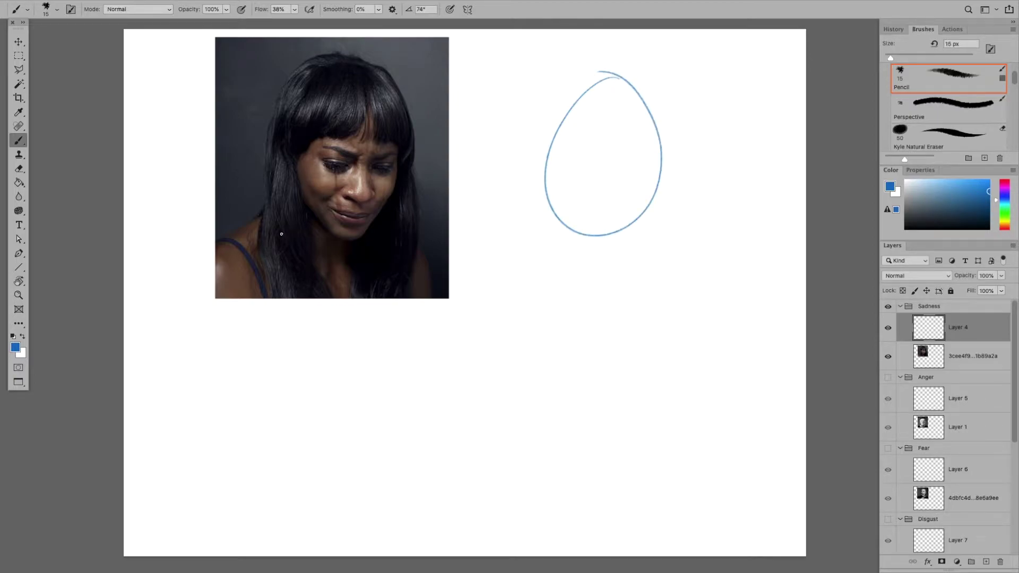
mouse_move(313, 357)
left_mouse_down()
mouse_move(354, 482)
mouse_move(317, 355)
left_mouse_up()
mouse_move(602, 350)
left_mouse_down()
mouse_move(546, 473)
mouse_move(611, 361)
left_mouse_up()
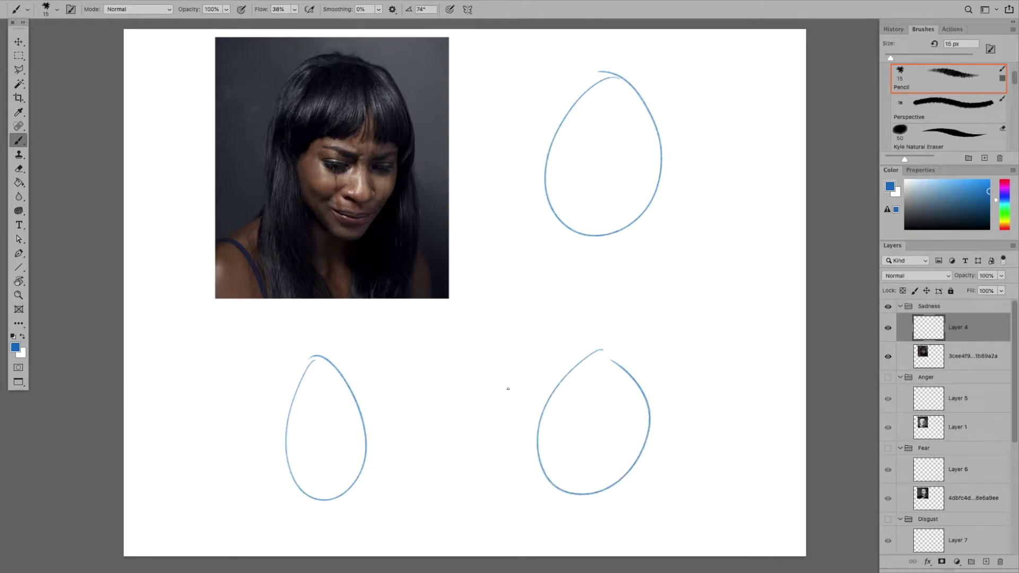
key("ctrl+z")
key("ctrl+z")
key("ctrl+z")
key("ctrl+z")
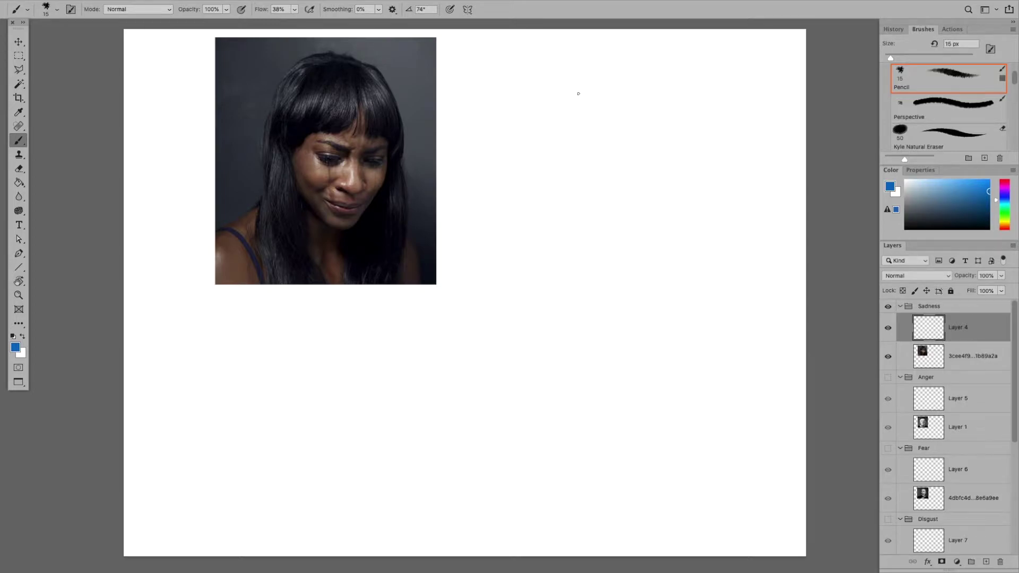
Sketch an egg-shaped head beside the photo in light blue pencil, with a vertical centre line and a horizontal eye line
left_click_drag(617, 61, 562, 158)
left_click_drag(673, 169, 627, 221)
mouse_move(683, 120)
left_mouse_down()
mouse_move(611, 66)
mouse_move(593, 80)
mouse_move(657, 74)
left_mouse_up()
left_click_drag(688, 148, 599, 152)
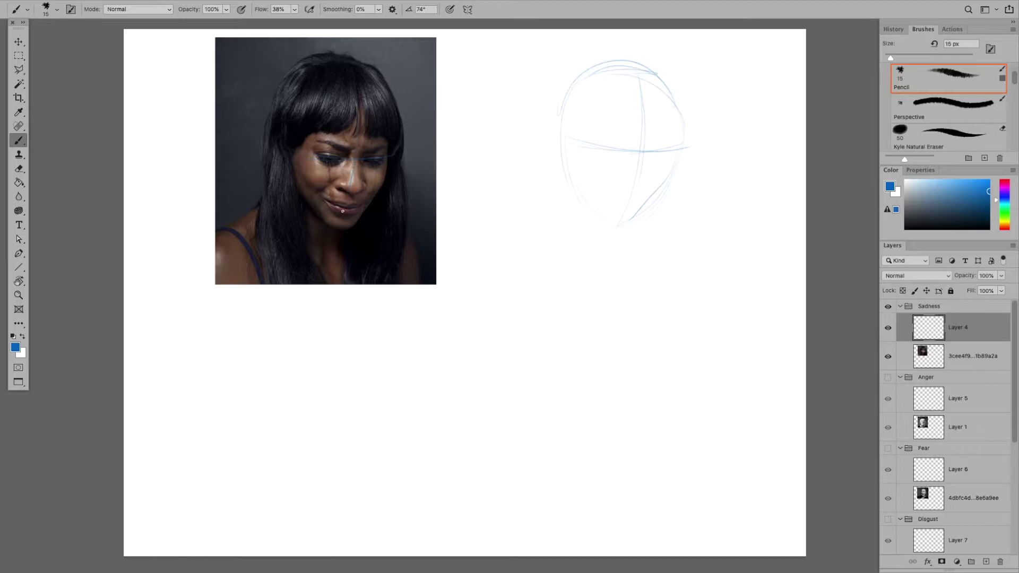
Firm up the sketched head's tapered jaw, flat chin and right cheek contour
left_click_drag(353, 169, 341, 73)
key("ctrl+z")
mouse_move(567, 170)
left_mouse_down()
mouse_move(596, 211)
mouse_move(583, 194)
mouse_move(635, 219)
mouse_move(610, 229)
mouse_move(604, 222)
mouse_move(633, 223)
mouse_move(610, 220)
mouse_move(658, 195)
mouse_move(634, 223)
mouse_move(664, 186)
mouse_move(673, 143)
mouse_move(662, 186)
mouse_move(676, 171)
left_mouse_up()
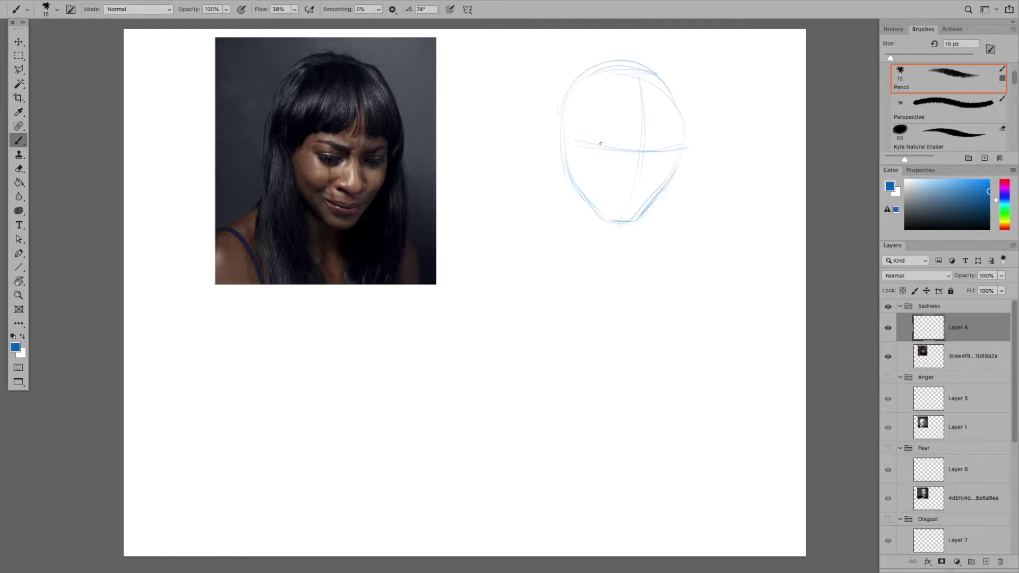
left_click_drag(684, 126, 675, 171)
left_click_drag(679, 114, 679, 155)
mouse_move(389, 138)
left_mouse_down()
mouse_move(382, 183)
mouse_move(385, 170)
left_mouse_up()
key("ctrl+z")
key("ctrl+z")
Sketch the lowered eyes along the eye line and mark the base of the nose
mouse_move(619, 150)
left_mouse_down()
mouse_move(596, 146)
mouse_move(658, 151)
left_mouse_up()
left_click_drag(650, 152, 661, 157)
left_click_drag(637, 181, 661, 182)
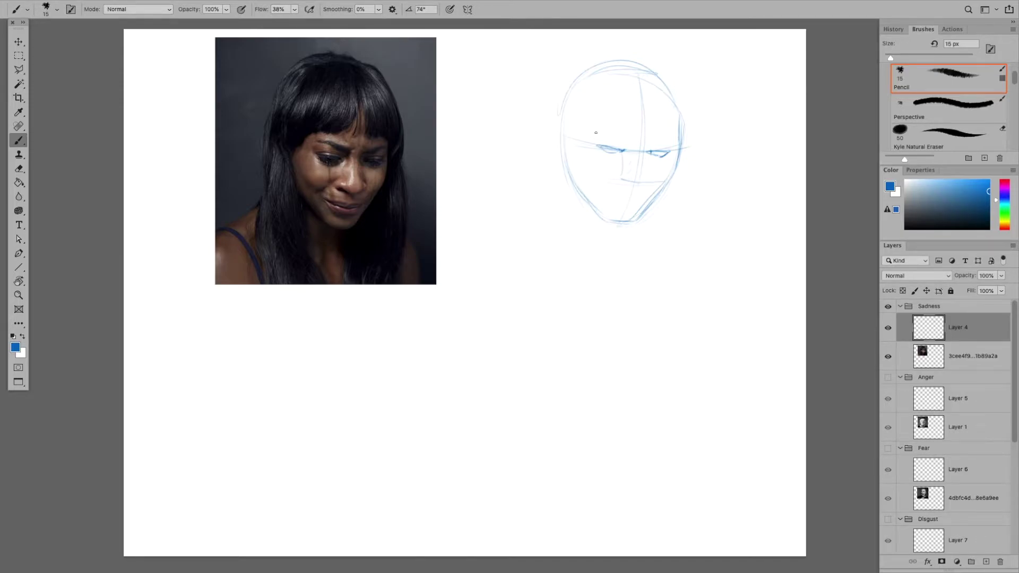
Rough in the furrowed eyebrows, nose, smile folds and curved mouth on the face
mouse_move(601, 134)
left_mouse_down()
mouse_move(625, 143)
mouse_move(669, 140)
left_mouse_up()
left_click_drag(625, 168, 631, 199)
left_click_drag(637, 197, 623, 198)
left_click_drag(610, 190, 622, 196)
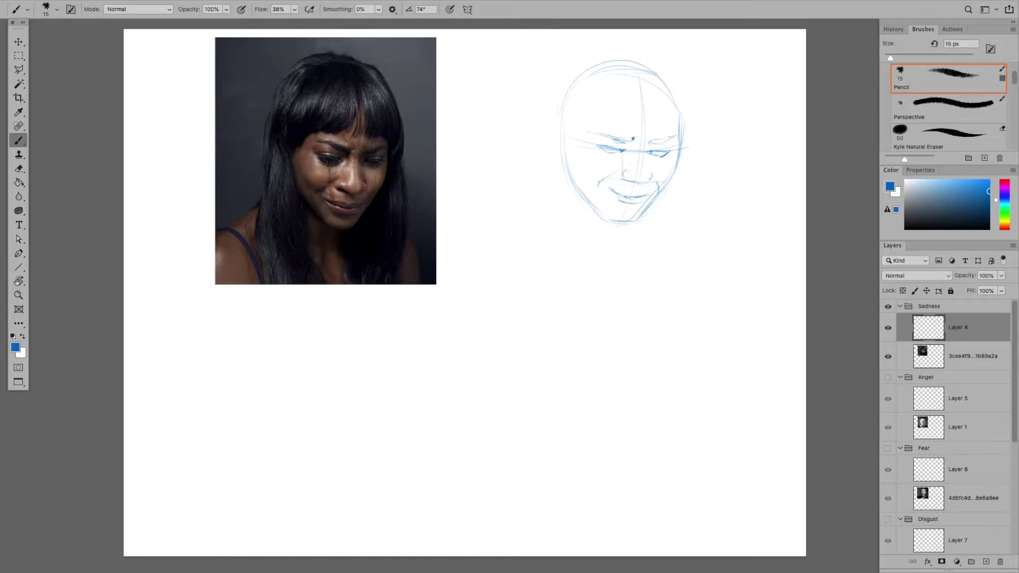
left_click_drag(626, 141, 633, 137)
Sketch the fringe's lower edge and the hair edges framing both sides of the face
mouse_move(591, 119)
left_mouse_down()
mouse_move(648, 130)
mouse_move(591, 124)
mouse_move(577, 148)
mouse_move(572, 138)
mouse_move(570, 189)
left_mouse_up()
left_click_drag(573, 145, 571, 167)
left_click_drag(677, 136, 656, 201)
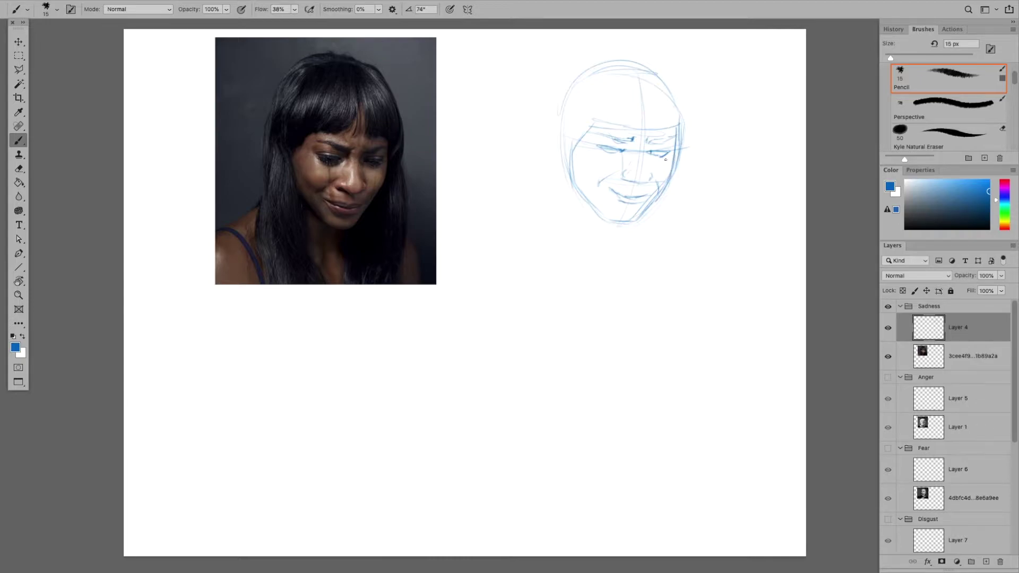
Sketch the long hair's outer contour over the crown and down both sides, strengthening the jawline
mouse_move(612, 66)
left_mouse_down()
mouse_move(560, 118)
mouse_move(547, 243)
left_mouse_up()
left_click_drag(559, 139, 554, 173)
mouse_move(572, 154)
left_mouse_down()
mouse_move(579, 192)
mouse_move(574, 176)
mouse_move(618, 224)
left_mouse_up()
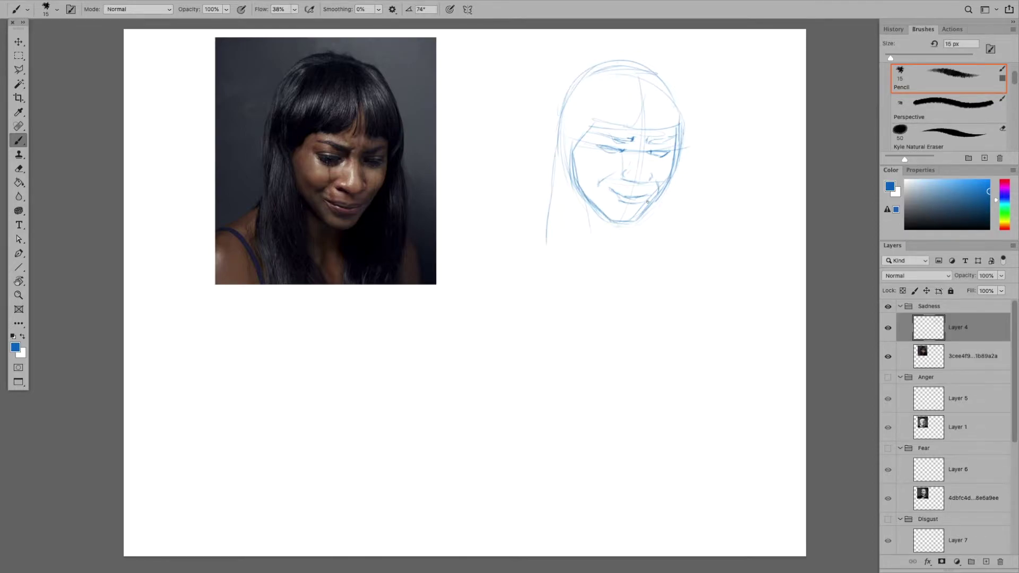
left_click_drag(639, 221, 648, 210)
left_click_drag(661, 76, 688, 120)
mouse_move(609, 61)
left_mouse_down()
mouse_move(642, 59)
mouse_move(632, 59)
mouse_move(667, 84)
left_mouse_up()
left_click_drag(685, 148, 688, 187)
left_click_drag(688, 113, 690, 253)
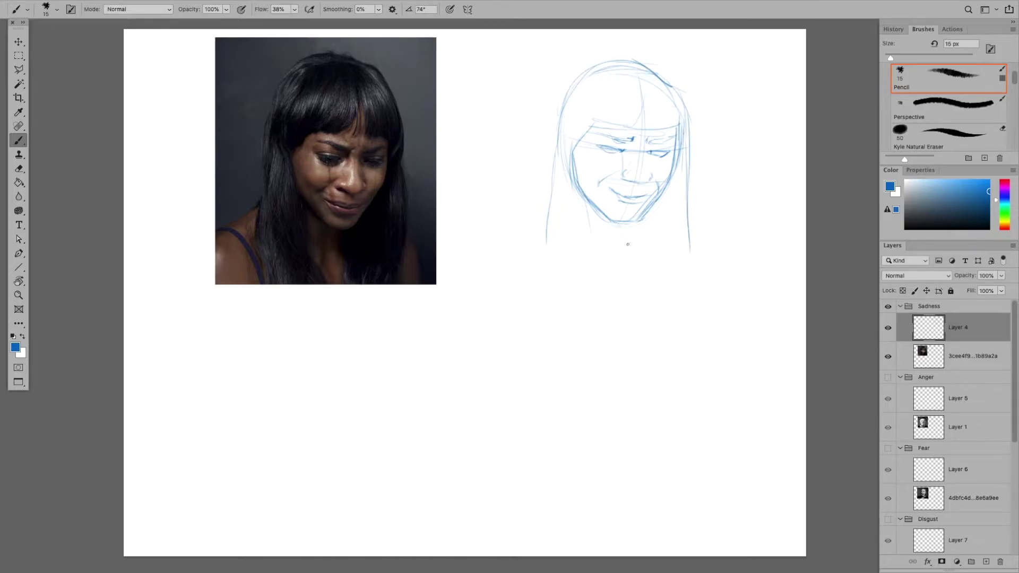
Sketch the neck lines under the jaw and a sloping shoulder line on each side
left_click_drag(642, 218, 630, 254)
left_click_drag(584, 202, 590, 239)
left_click_drag(550, 205, 513, 242)
left_click_drag(697, 222, 712, 243)
Reinforce the rough sketch's left hair and face edges, eyes, eyebrows and nose with darker strokes
scroll(573, 209, "right", 3)
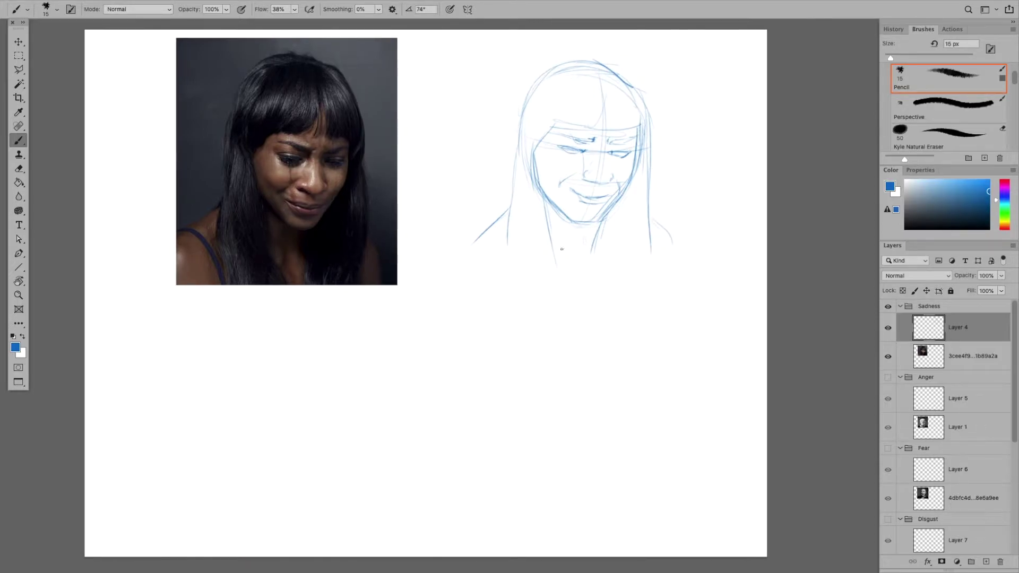
left_click_drag(527, 107, 516, 153)
left_click_drag(541, 153, 537, 170)
mouse_move(555, 126)
left_mouse_down()
mouse_move(537, 152)
mouse_move(543, 188)
left_mouse_up()
mouse_move(577, 153)
left_mouse_down()
mouse_move(601, 156)
mouse_move(593, 142)
left_mouse_up()
left_click_drag(615, 146, 634, 141)
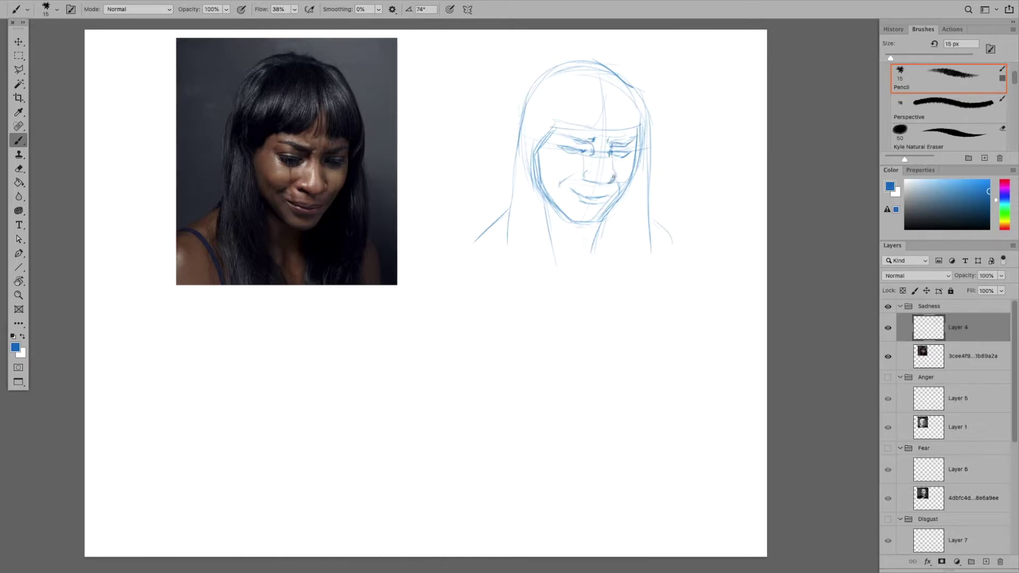
left_click_drag(585, 171, 599, 183)
Lower Layer 4's opacity to 37% and add a new layer above it for the refined drawing
left_click(1001, 275)
left_click_drag(976, 290, 969, 286)
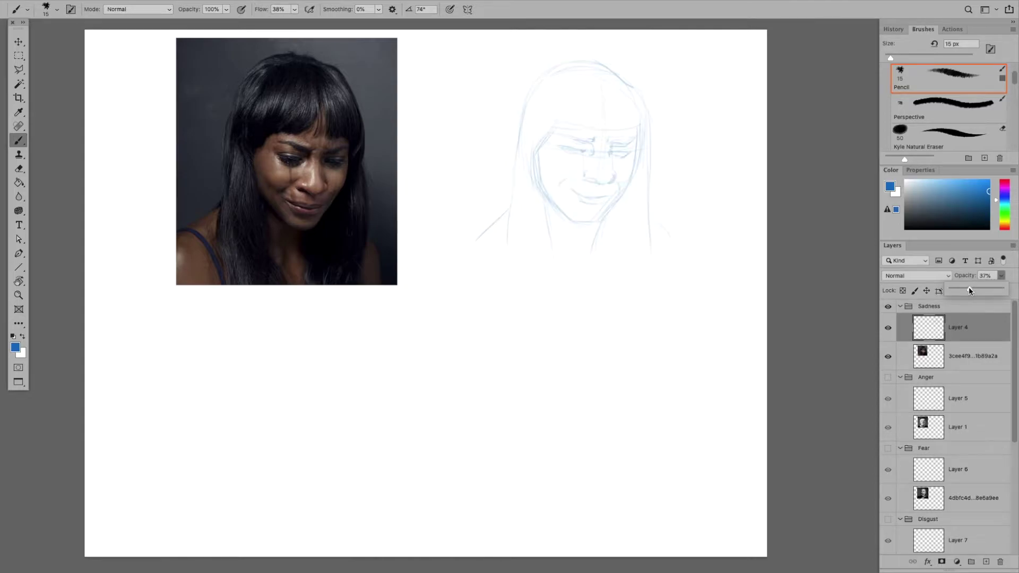
left_click(986, 562)
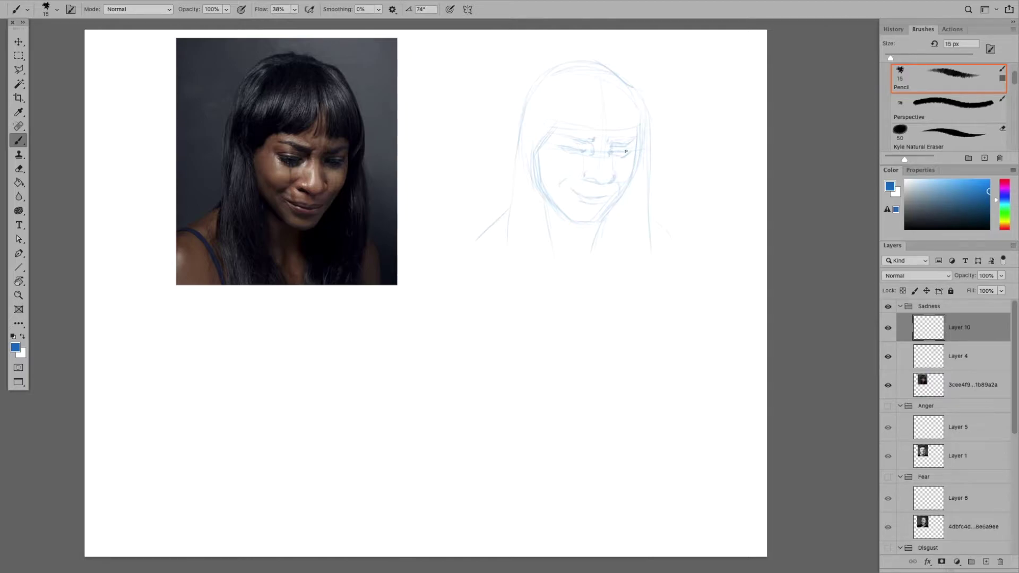
Draw the refined right eye and eyebrow, and trace the right face contour from the brow down to the chin
left_click_drag(612, 154, 628, 153)
mouse_move(615, 142)
left_mouse_down()
mouse_move(640, 142)
mouse_move(635, 158)
mouse_move(638, 128)
mouse_move(630, 177)
left_mouse_up()
left_click_drag(633, 173, 613, 211)
left_click_drag(609, 212, 603, 219)
key("e")
key("b")
left_click_drag(617, 202, 597, 217)
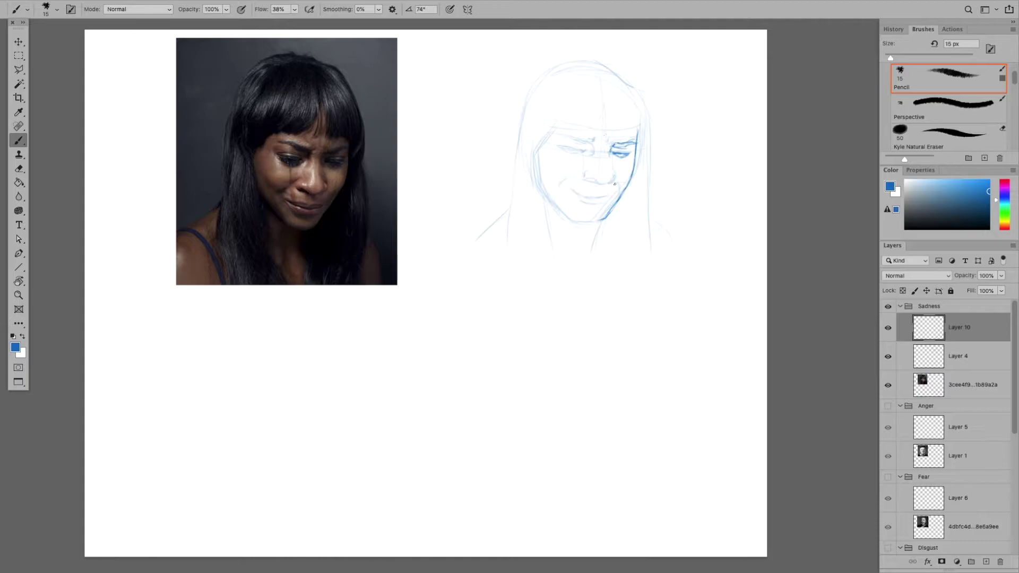
Draw the nose with its nostrils in clean lines and erase the excess along the right jaw contour
left_click_drag(596, 181, 600, 183)
left_click_drag(613, 181, 606, 183)
left_click_drag(588, 168, 583, 174)
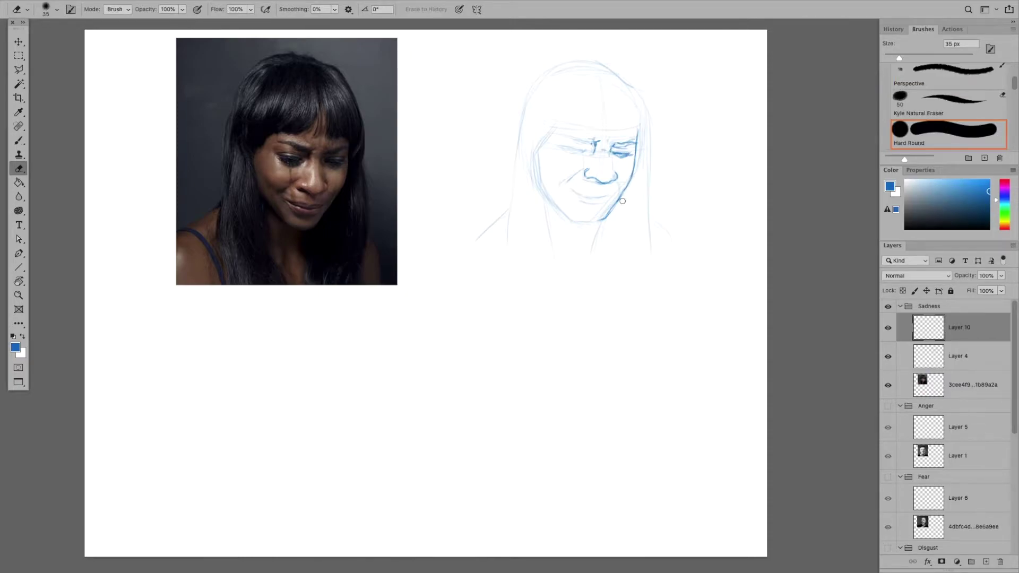
left_click_drag(625, 190, 614, 206)
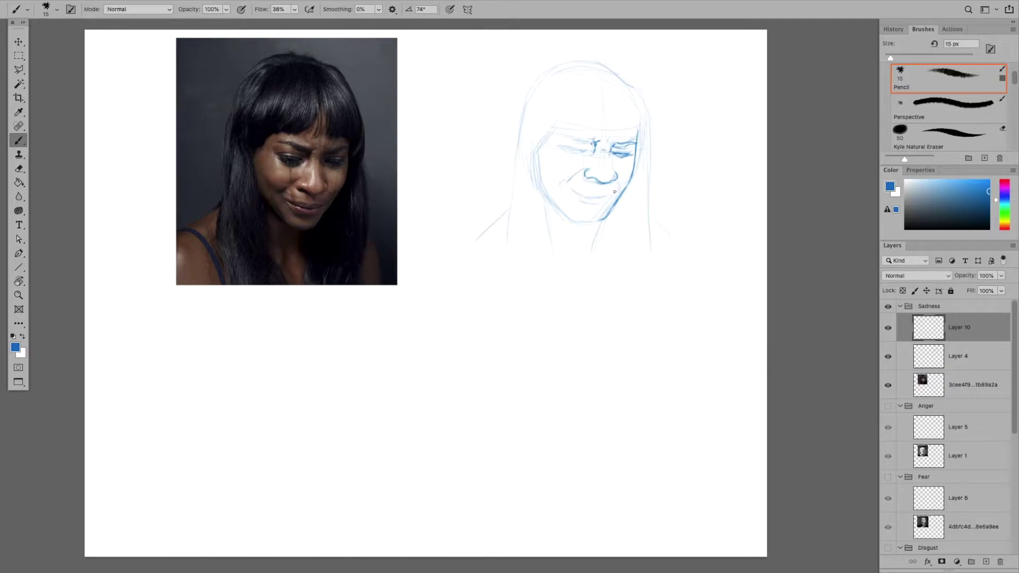
Draw the curved mouth line and the lowered left eye over the rough sketch
mouse_move(614, 191)
left_mouse_down()
mouse_move(642, 170)
mouse_move(575, 188)
mouse_move(598, 198)
left_mouse_up()
left_click_drag(613, 193, 597, 197)
mouse_move(572, 147)
left_mouse_down()
mouse_move(591, 156)
mouse_move(585, 148)
left_mouse_up()
Lasso the nose lines on Layer 10 and reposition them slightly on the face
key("m")
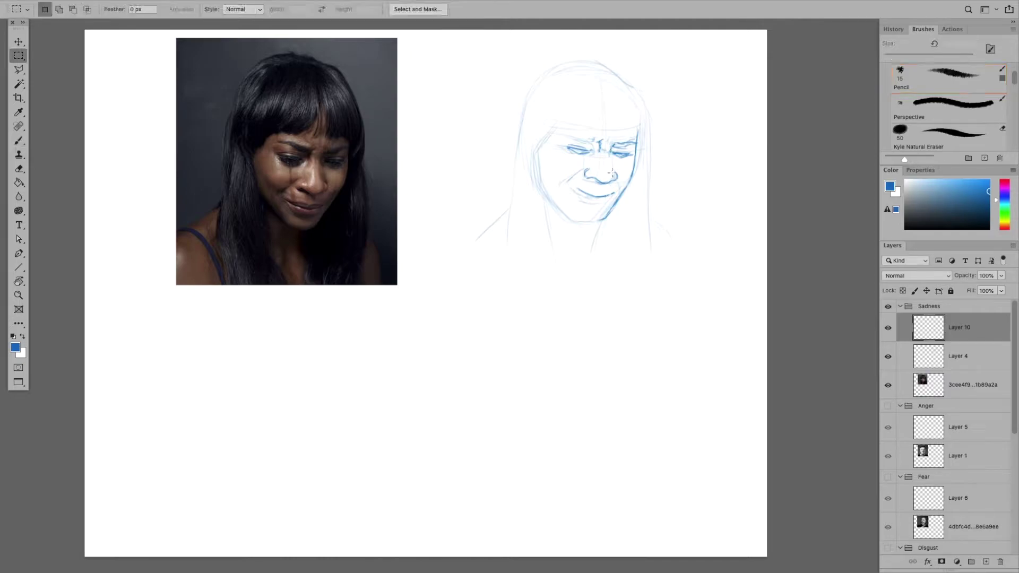
key("l")
left_click(589, 162)
left_click(579, 177)
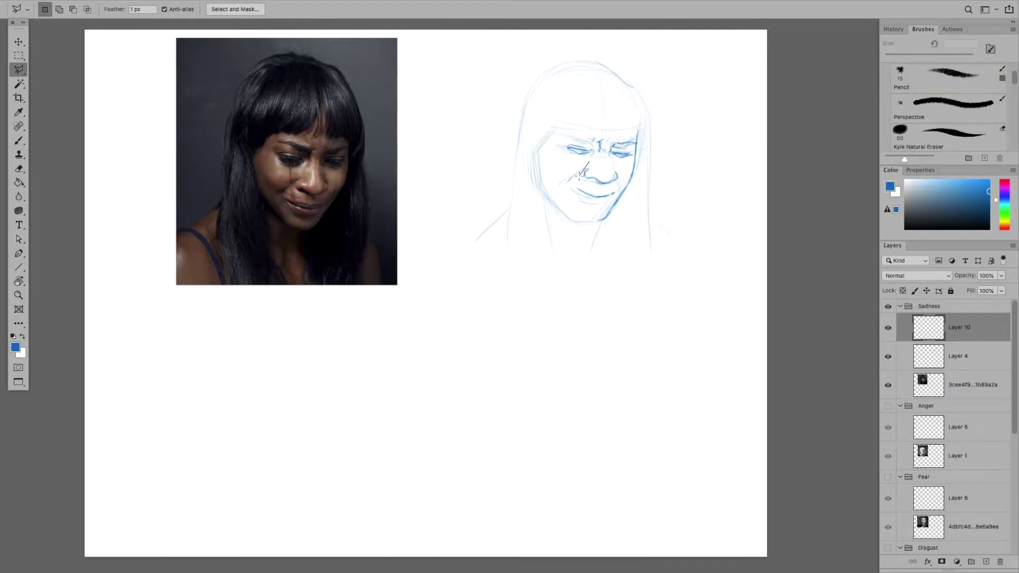
left_click(584, 183)
left_click(598, 187)
left_click(620, 186)
left_click(624, 173)
left_click(589, 161)
key("v")
left_click_drag(610, 180, 613, 176)
key("super+z")
key("Return")
left_click(962, 333)
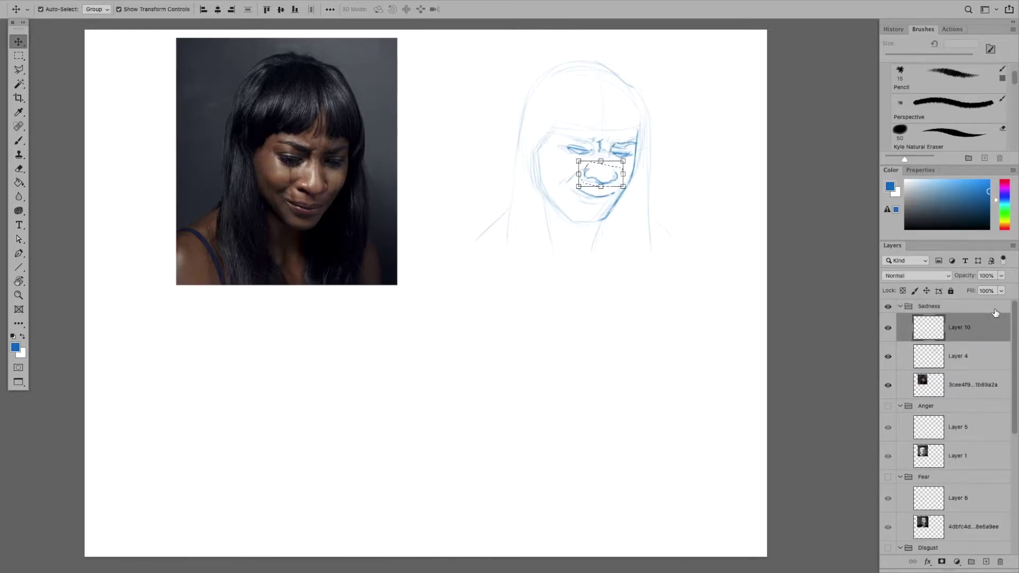
left_click_drag(609, 157, 621, 173)
key("Return")
Lasso the mouth lines, shift them slightly to fit under the nose, and deselect
key("l")
left_click(589, 185)
left_click(575, 186)
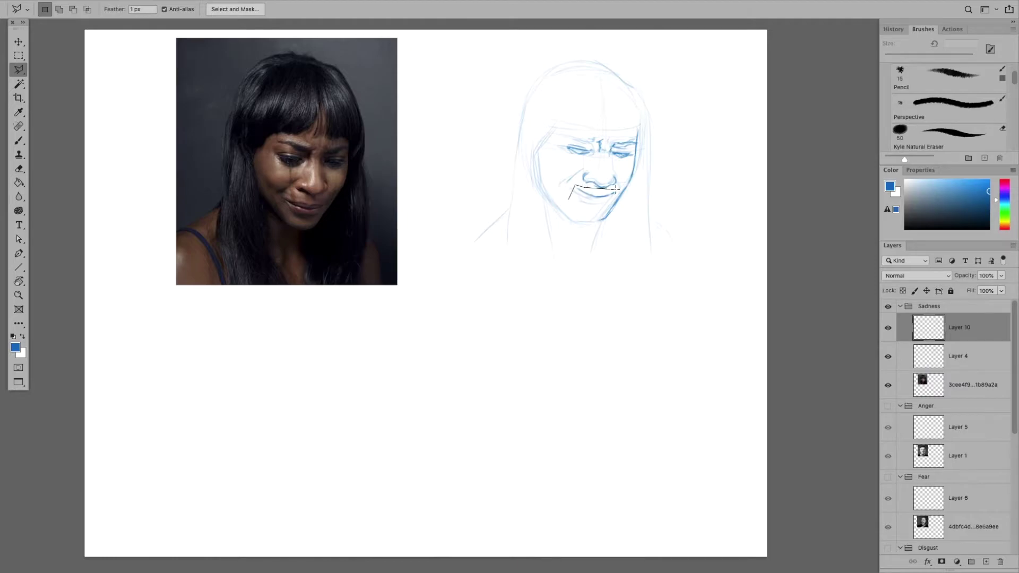
left_click(602, 194)
left_click(618, 190)
left_click(609, 202)
left_click(569, 200)
key("v")
left_click_drag(609, 200, 606, 199)
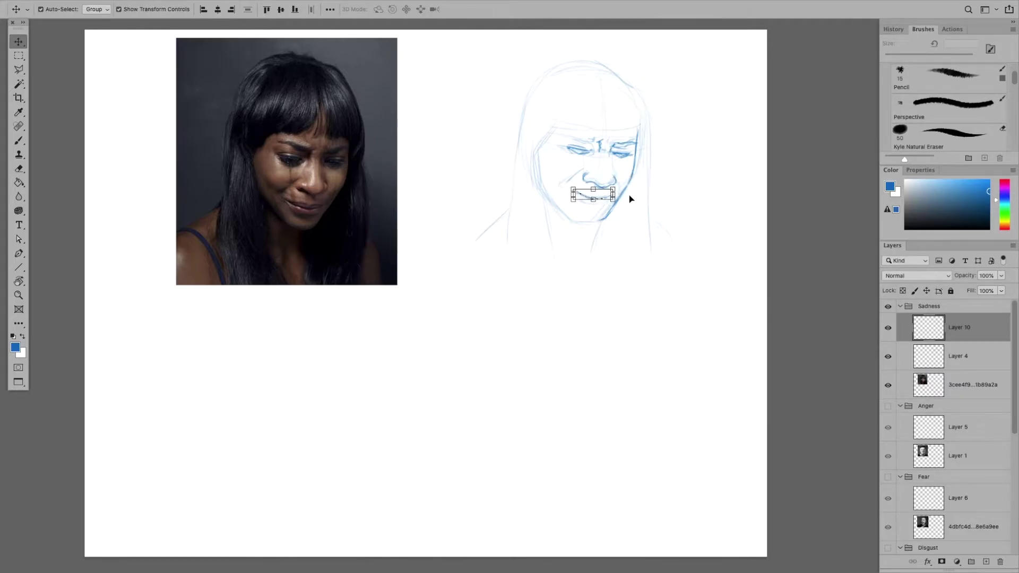
key("Return")
key("ctrl+d")
key("b")
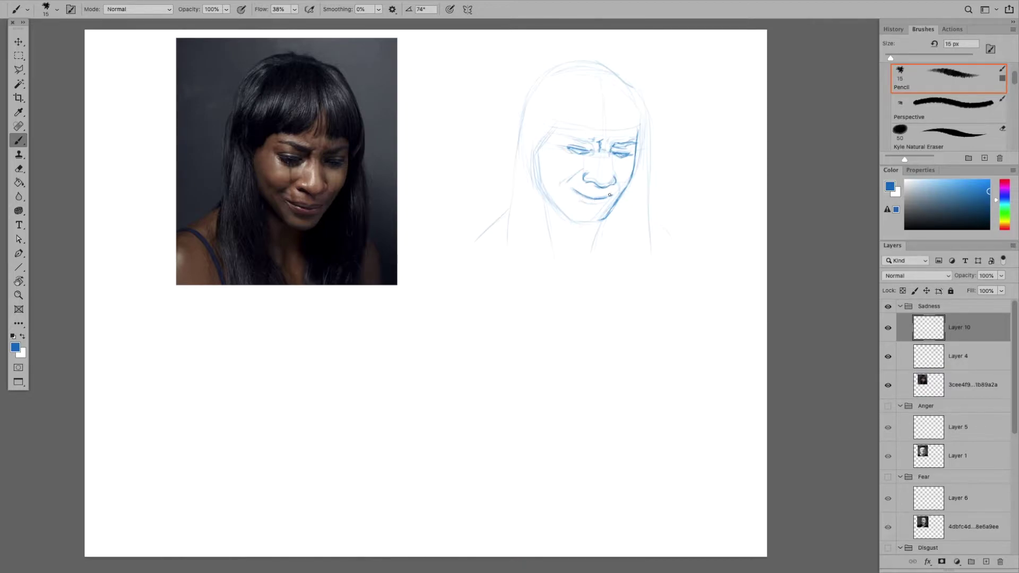
Lasso the left part of the mouth, nudge it down three steps, and deselect
key("l")
mouse_move(570, 186)
left_mouse_down()
mouse_move(614, 190)
mouse_move(608, 207)
mouse_move(570, 185)
mouse_move(598, 199)
left_mouse_up()
key("v")
key("Down")
key("Down")
key("Down")
key("ctrl+d")
Draw the furrowed inner brow, the lower lip, and the left jaw and chin contour in refined lines
key("b")
mouse_move(586, 141)
left_mouse_down()
mouse_move(600, 145)
mouse_move(567, 135)
mouse_move(598, 139)
mouse_move(590, 143)
left_mouse_up()
left_click_drag(557, 196, 584, 221)
left_click_drag(579, 215, 597, 222)
key("super+z")
left_click_drag(587, 205, 605, 204)
mouse_move(561, 201)
left_mouse_down()
mouse_move(582, 223)
mouse_move(609, 180)
mouse_move(597, 215)
mouse_move(577, 225)
mouse_move(572, 215)
mouse_move(596, 225)
mouse_move(584, 223)
mouse_move(614, 216)
left_mouse_up()
key("e")
key("b")
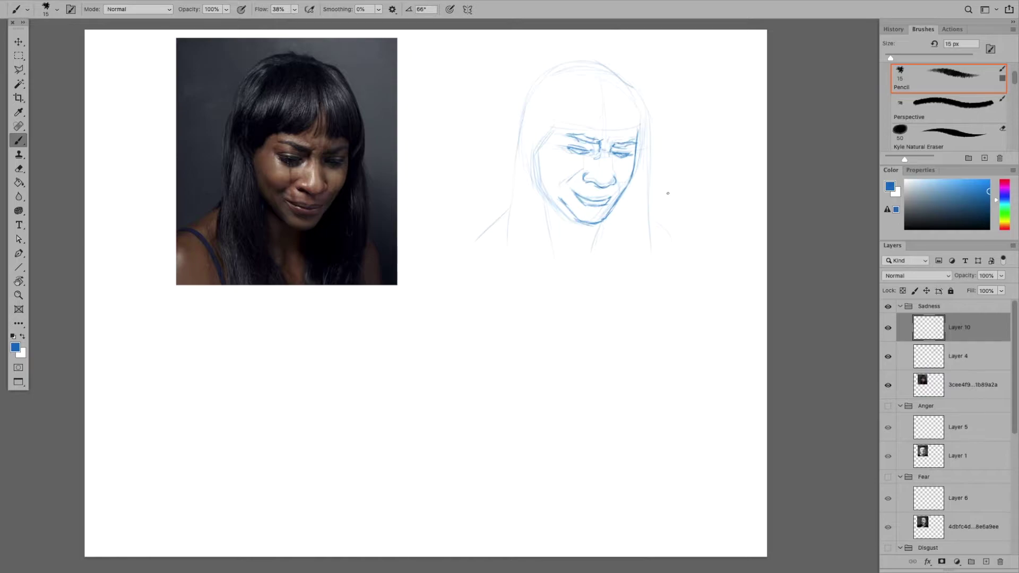
Refine both cheek contours, the upper lip and the fold beside the left mouth corner
mouse_move(545, 178)
left_mouse_down()
mouse_move(537, 153)
mouse_move(560, 201)
left_mouse_up()
left_click_drag(577, 192, 593, 197)
left_click_drag(555, 175, 572, 179)
left_click_drag(564, 187, 571, 186)
left_click_drag(618, 198, 634, 165)
Draw the fringe strands and hair edge over the right side of the forehead
mouse_move(610, 130)
left_mouse_down()
mouse_move(623, 106)
mouse_move(605, 96)
mouse_move(611, 129)
mouse_move(617, 97)
mouse_move(624, 125)
left_mouse_up()
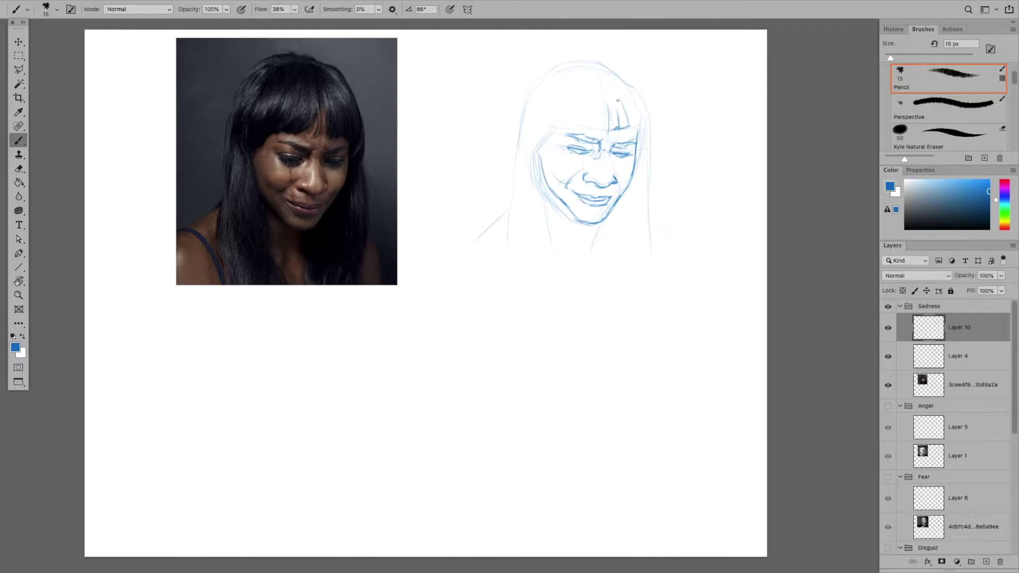
left_click_drag(629, 103, 637, 131)
left_click_drag(621, 75, 649, 127)
left_click_drag(344, 139, 321, 82)
mouse_move(304, 130)
left_mouse_down()
mouse_move(271, 131)
mouse_move(294, 71)
mouse_move(251, 119)
mouse_move(247, 151)
mouse_move(273, 129)
left_mouse_up()
mouse_move(357, 104)
left_mouse_down()
mouse_move(364, 175)
mouse_move(361, 157)
mouse_move(358, 172)
mouse_move(348, 151)
left_mouse_up()
key("ctrl+z")
key("ctrl+z")
key("ctrl+z")
key("ctrl+z")
key("ctrl+z")
Draw the fringe strands across the middle and left of the forehead, with a curved hair line above them
mouse_move(604, 97)
left_mouse_down()
mouse_move(595, 128)
mouse_move(569, 127)
left_mouse_up()
left_click_drag(581, 82, 562, 128)
left_click_drag(580, 75, 606, 73)
mouse_move(581, 107)
left_mouse_down()
mouse_move(570, 126)
mouse_move(597, 124)
mouse_move(587, 117)
left_mouse_up()
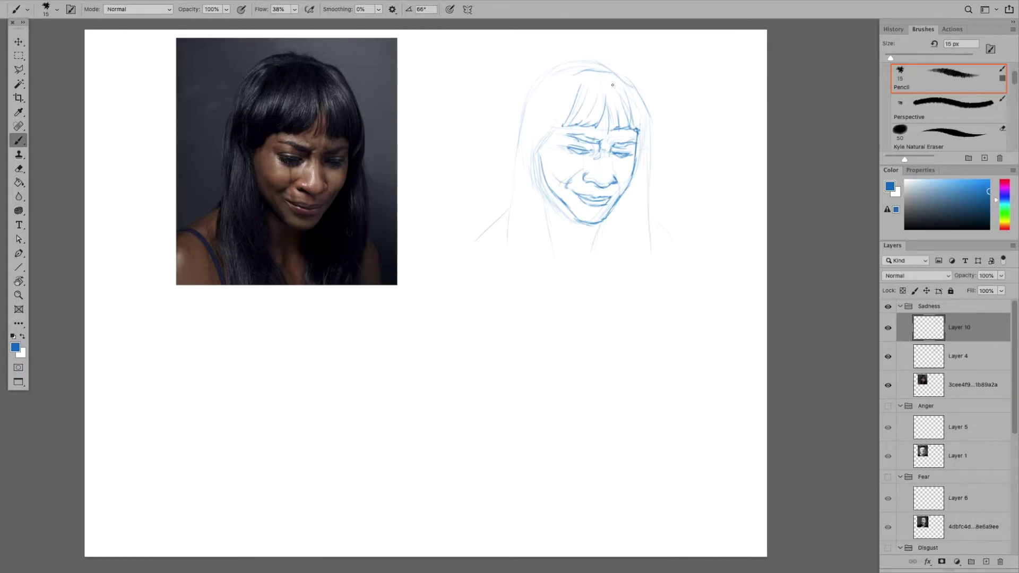
Outline the crown and the outer hair contours on both sides, and close the fringe's left corner
mouse_move(643, 100)
left_mouse_down()
mouse_move(655, 151)
mouse_move(640, 187)
left_mouse_up()
mouse_move(572, 64)
left_mouse_down()
mouse_move(626, 75)
mouse_move(642, 96)
left_mouse_up()
mouse_move(552, 134)
left_mouse_down()
mouse_move(542, 152)
mouse_move(564, 125)
left_mouse_up()
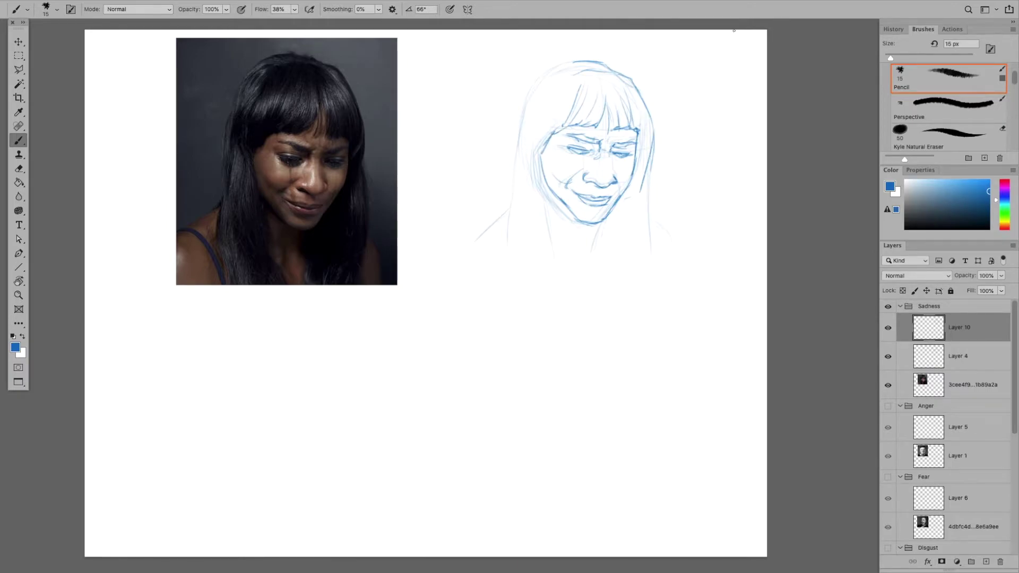
mouse_move(537, 79)
left_mouse_down()
mouse_move(564, 64)
mouse_move(518, 98)
mouse_move(536, 80)
mouse_move(513, 170)
mouse_move(512, 143)
mouse_move(505, 236)
left_mouse_up()
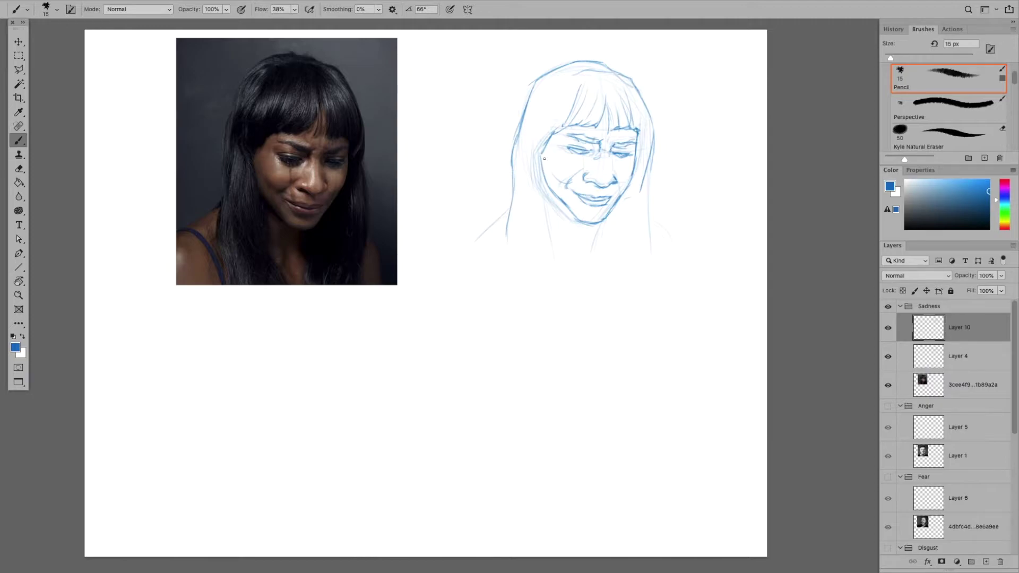
Draw the inner hair lock falling past the left cheek and extend the right side of the hair downward
mouse_move(550, 103)
left_mouse_down()
mouse_move(539, 146)
mouse_move(541, 118)
mouse_move(570, 79)
mouse_move(542, 112)
mouse_move(559, 81)
mouse_move(538, 96)
mouse_move(547, 200)
mouse_move(532, 159)
mouse_move(543, 200)
mouse_move(538, 153)
mouse_move(562, 252)
left_mouse_up()
left_click_drag(550, 201, 562, 253)
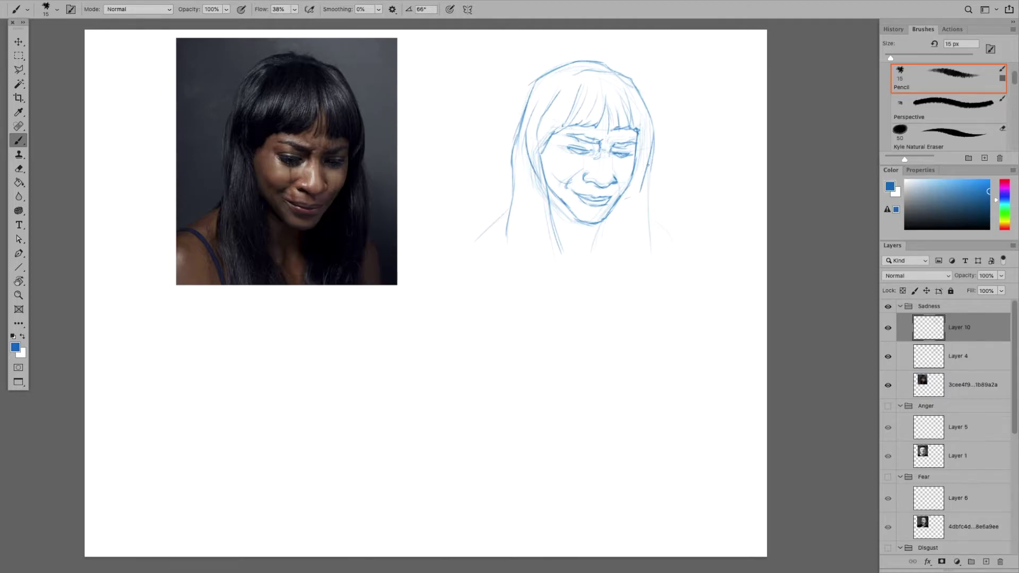
left_click_drag(650, 160, 657, 207)
Hide the rough sketch on Layer 4 and return to the Pencil brush on Layer 10
key("e")
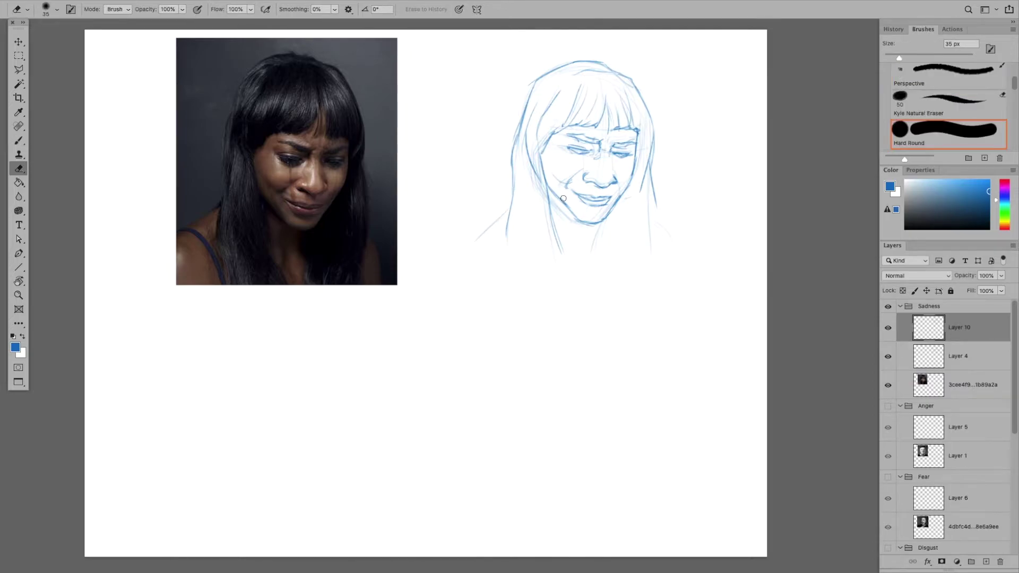
left_click(888, 356)
key("b")
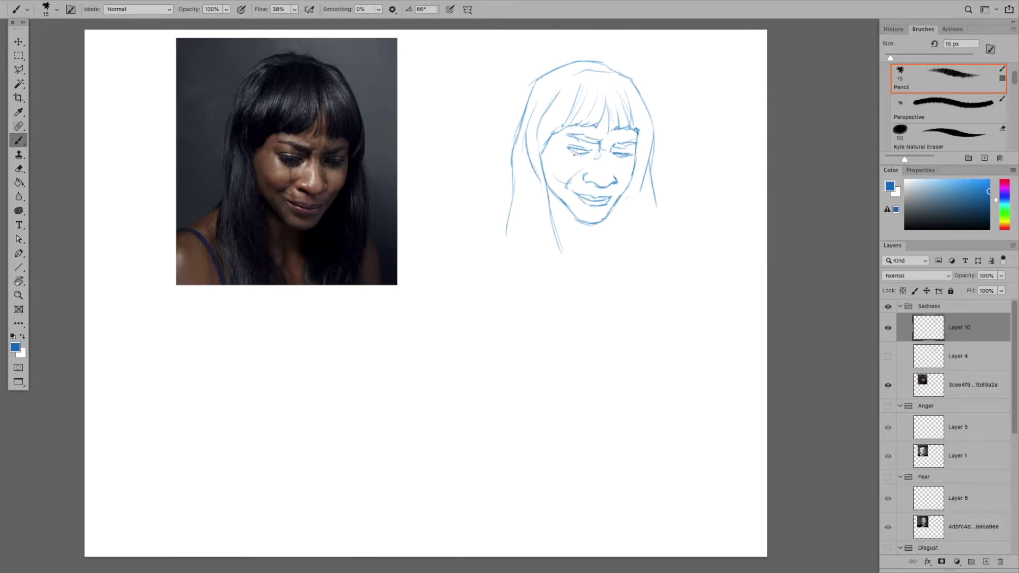
Darken the left eye and inner brow of the Sadness portrait, and add hair strands along both sides of the face
left_click_drag(571, 152, 590, 154)
left_click_drag(581, 143, 597, 149)
left_click_drag(603, 227, 600, 239)
left_click_drag(661, 210, 655, 255)
left_click_drag(544, 155, 556, 199)
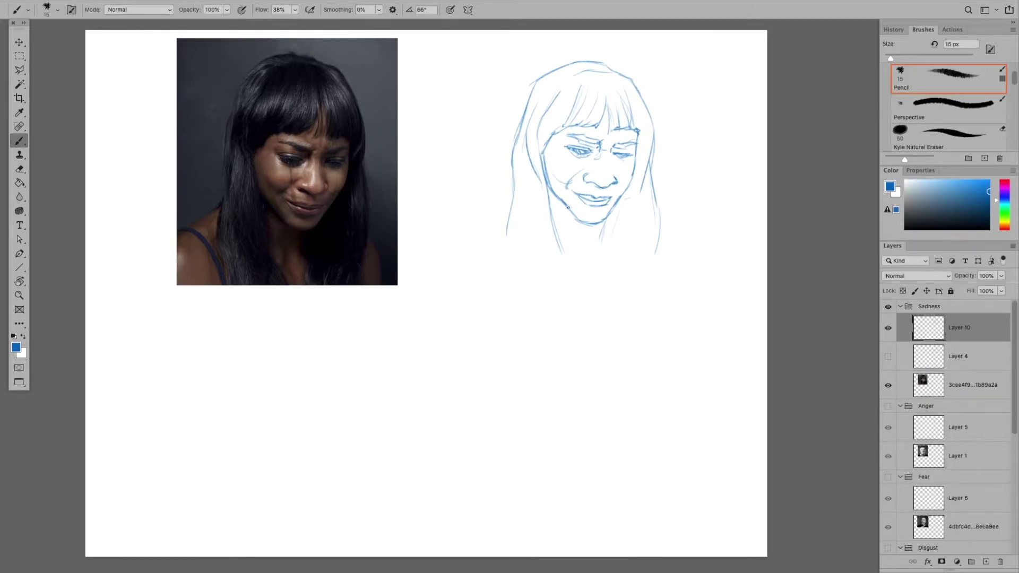
left_click_drag(549, 192, 559, 242)
left_click_drag(523, 213, 523, 232)
left_click_drag(648, 194, 647, 216)
Refine the right cheek edge and shade the lids and underside of the right eye
left_click_drag(623, 193, 632, 178)
mouse_move(631, 150)
left_mouse_down()
mouse_move(614, 151)
mouse_move(632, 150)
left_mouse_up()
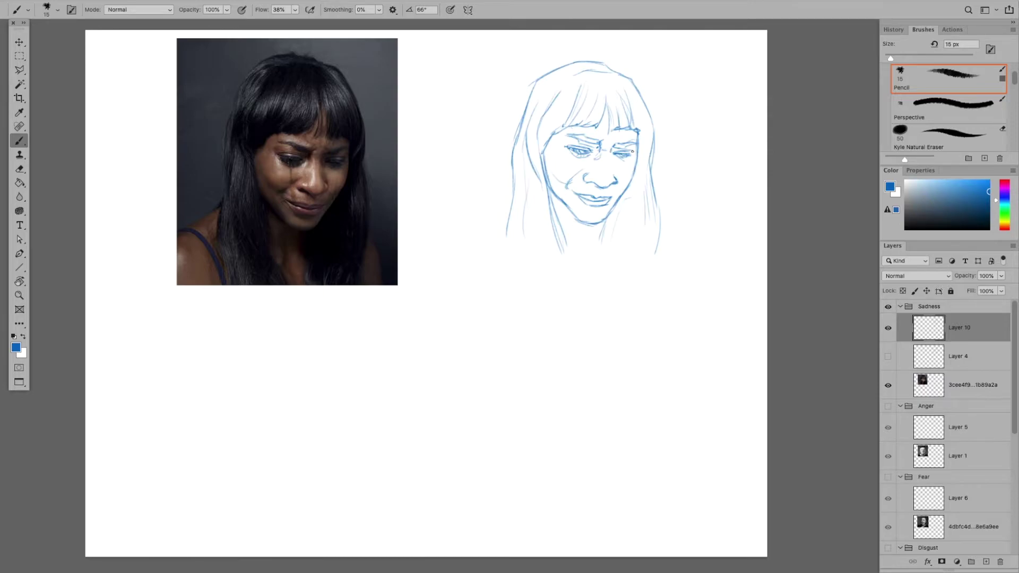
left_click_drag(619, 150, 631, 152)
left_click_drag(614, 156, 624, 160)
left_click_drag(617, 159, 623, 160)
Clean up the left cheek crease with the Eraser and draw a tear line from the left eye toward the mouth
key("e")
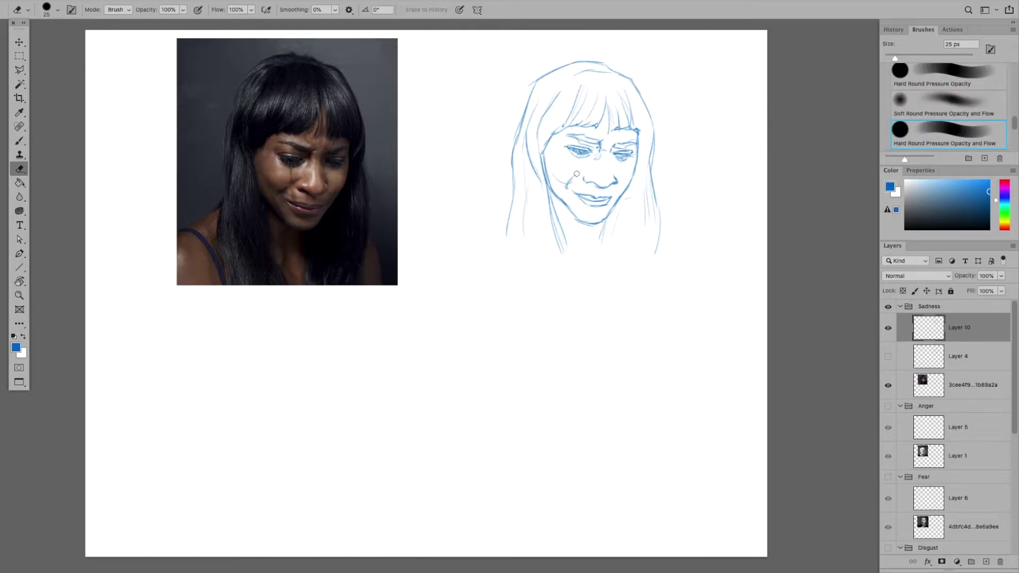
key("b")
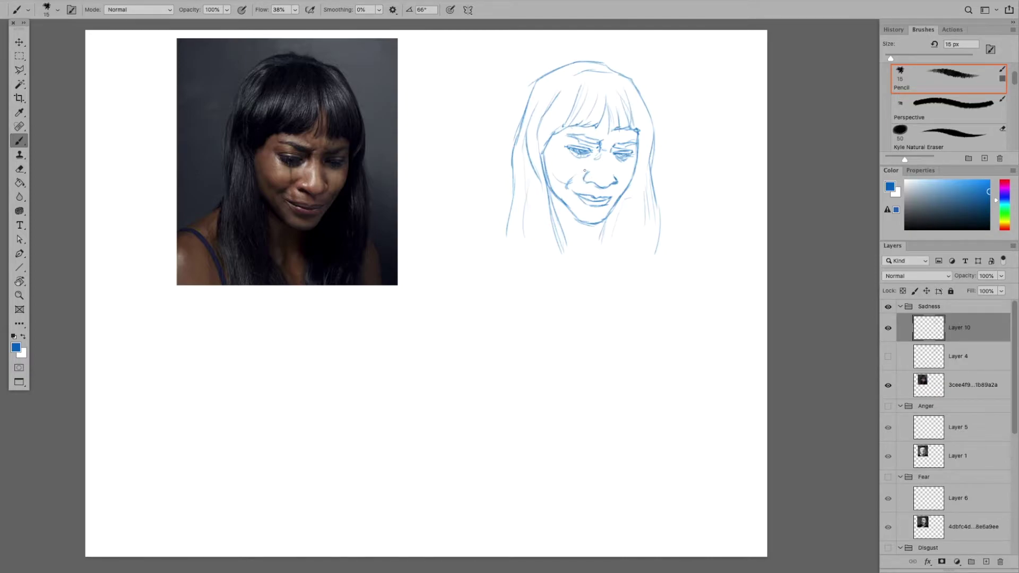
left_click_drag(575, 175, 580, 174)
key("v")
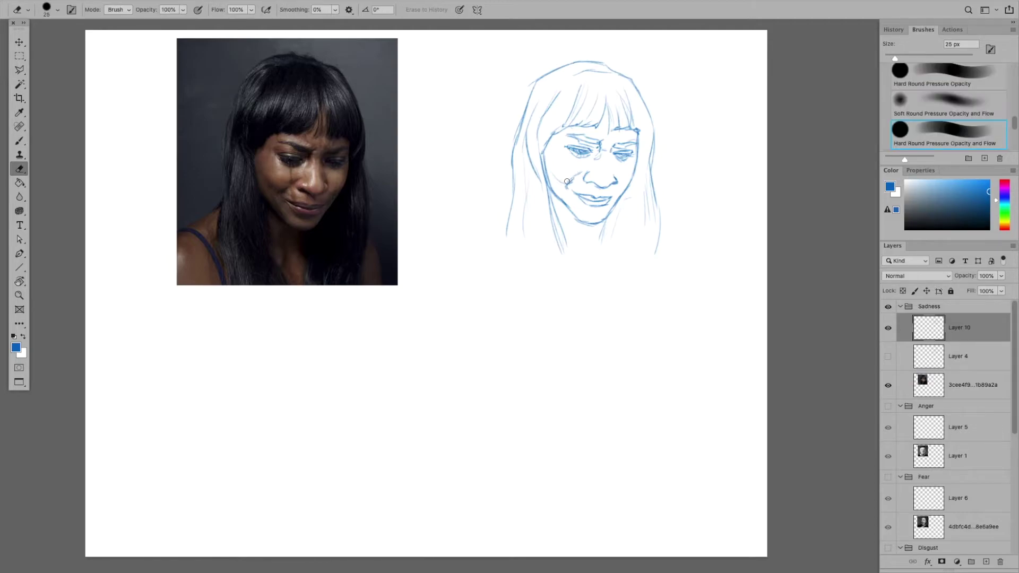
key("b")
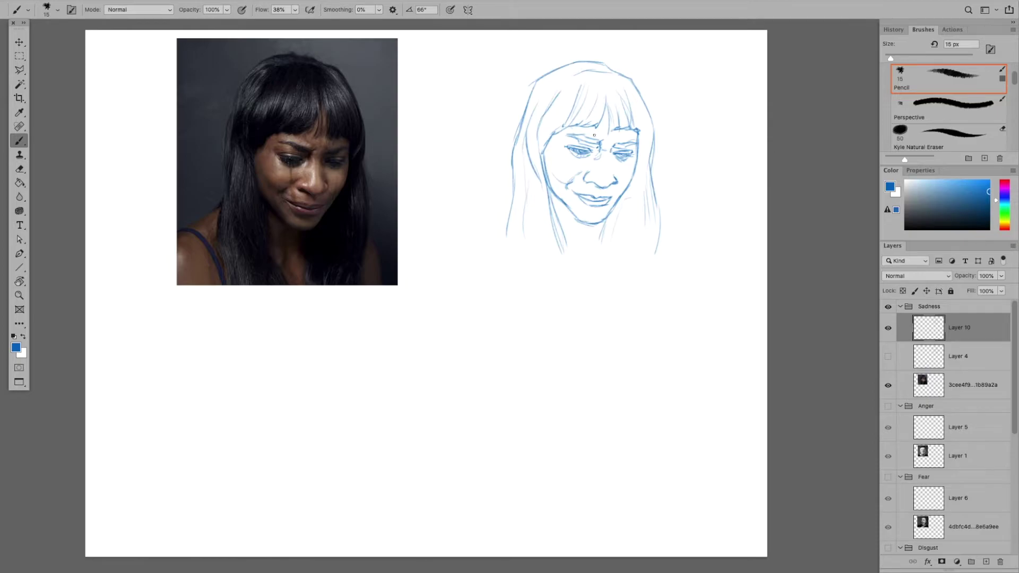
left_click_drag(580, 157, 584, 191)
Tidy the jaw and chin of the portrait by alternating the Eraser and the Pencil brush, reinforcing the left jaw and chin lines
key("e")
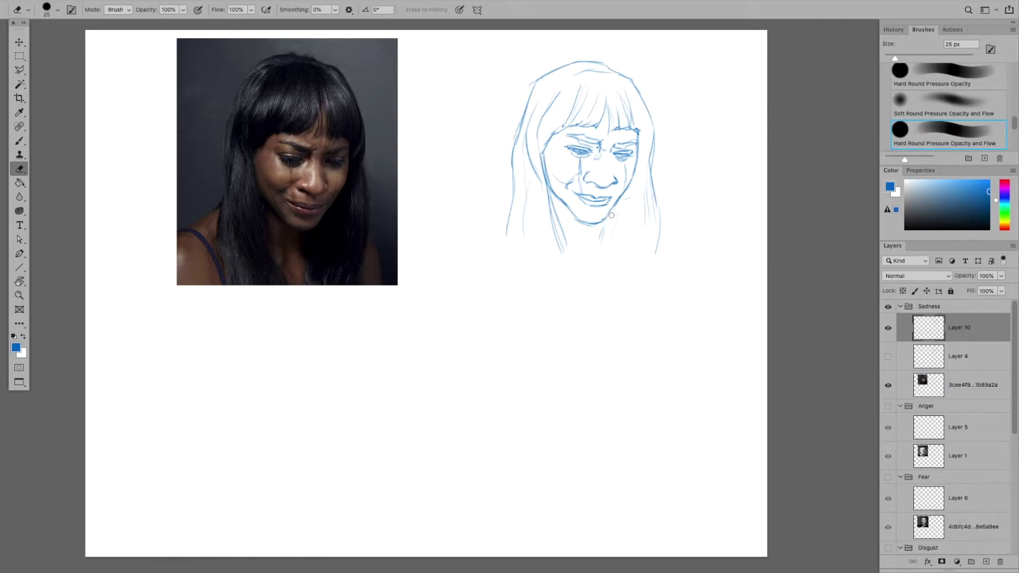
key("b")
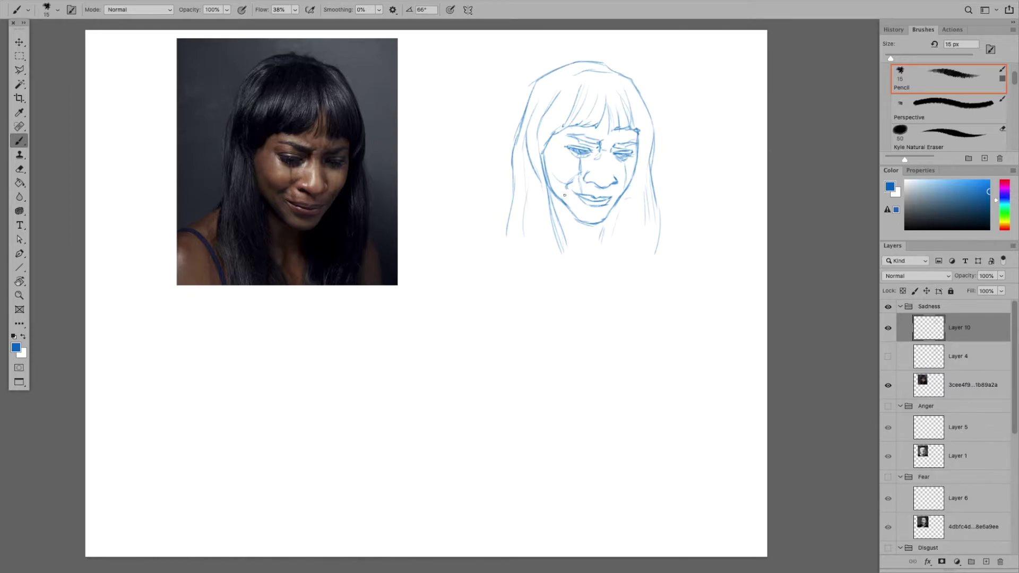
left_click_drag(565, 196, 567, 202)
left_click_drag(578, 218, 588, 222)
key("e")
key("b")
key("e")
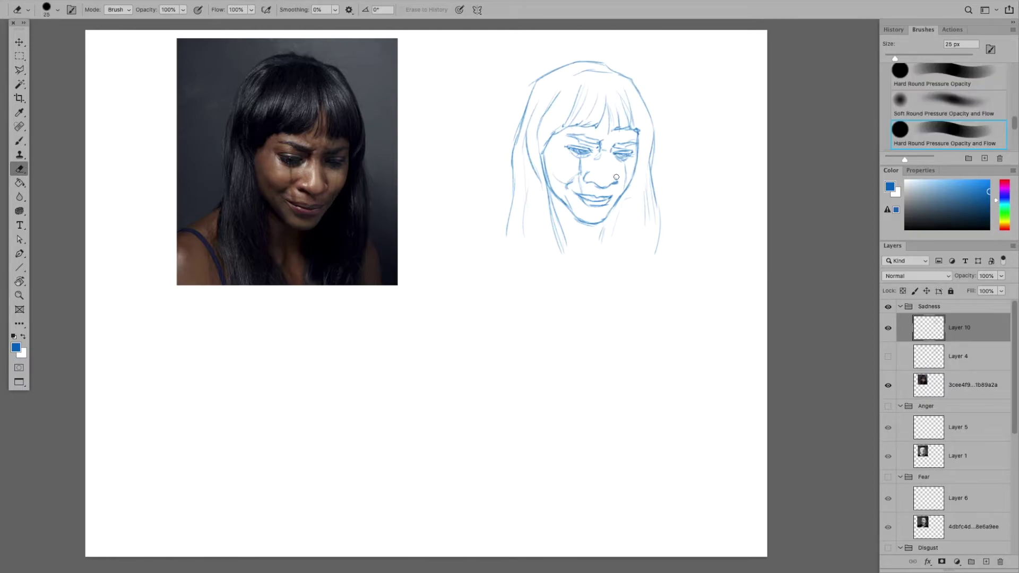
key("b")
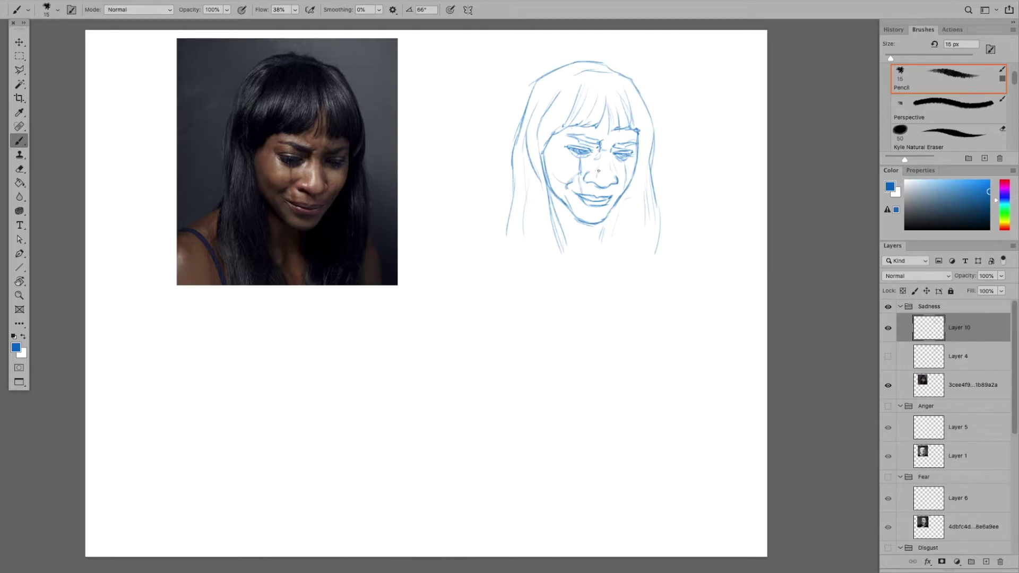
Extend the hair downward on both sides, add the shoulder lines, and reinforce the side contours of the face
left_click_drag(598, 175, 604, 175)
left_click_drag(604, 103, 589, 123)
left_click_drag(506, 233, 510, 268)
left_click_drag(505, 214, 483, 237)
mouse_move(679, 241)
left_mouse_down()
mouse_move(664, 217)
mouse_move(659, 235)
mouse_move(607, 214)
mouse_move(596, 266)
left_mouse_up()
left_click_drag(554, 207, 565, 273)
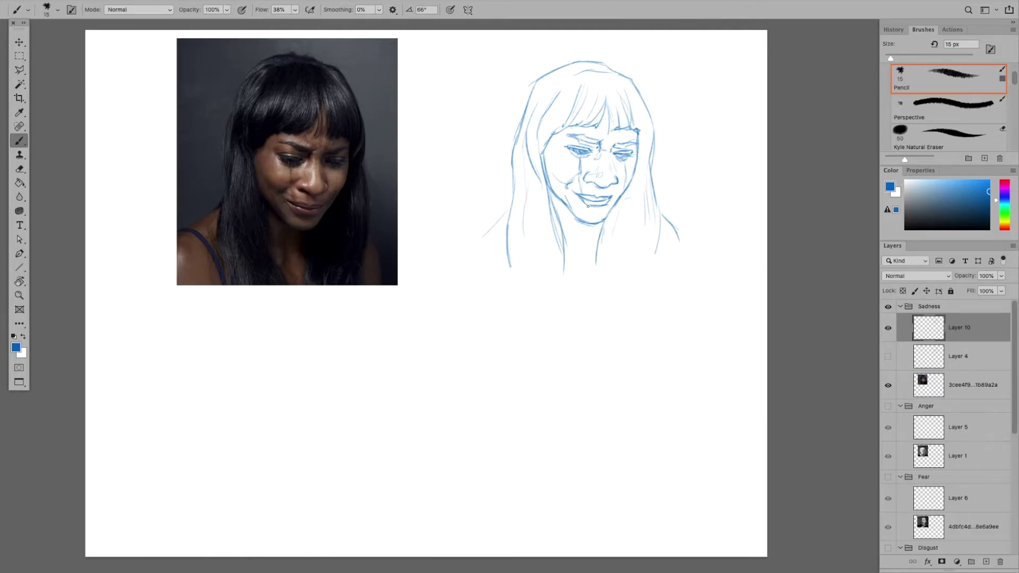
left_click_drag(556, 136, 547, 173)
left_click_drag(636, 157, 631, 177)
Add a new layer above Layer 10 and sketch a light head oval below the reference photo
left_click(985, 562)
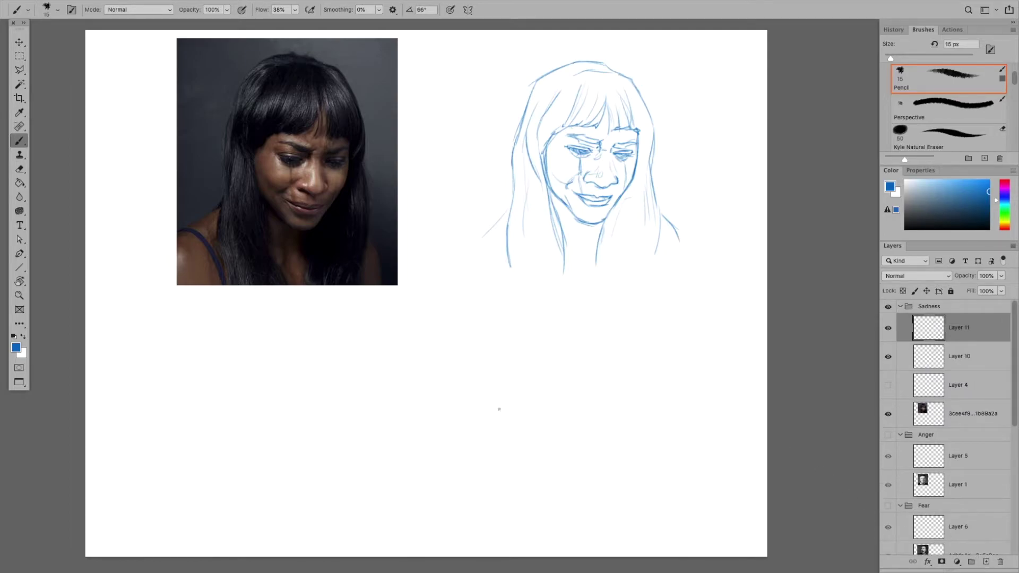
left_click(888, 385)
left_click(888, 385)
mouse_move(243, 397)
left_mouse_down()
mouse_move(313, 335)
mouse_move(241, 401)
left_mouse_up()
left_click_drag(274, 333, 334, 345)
left_click_drag(244, 416, 259, 441)
mouse_move(334, 344)
left_mouse_down()
mouse_move(346, 385)
mouse_move(331, 433)
left_mouse_up()
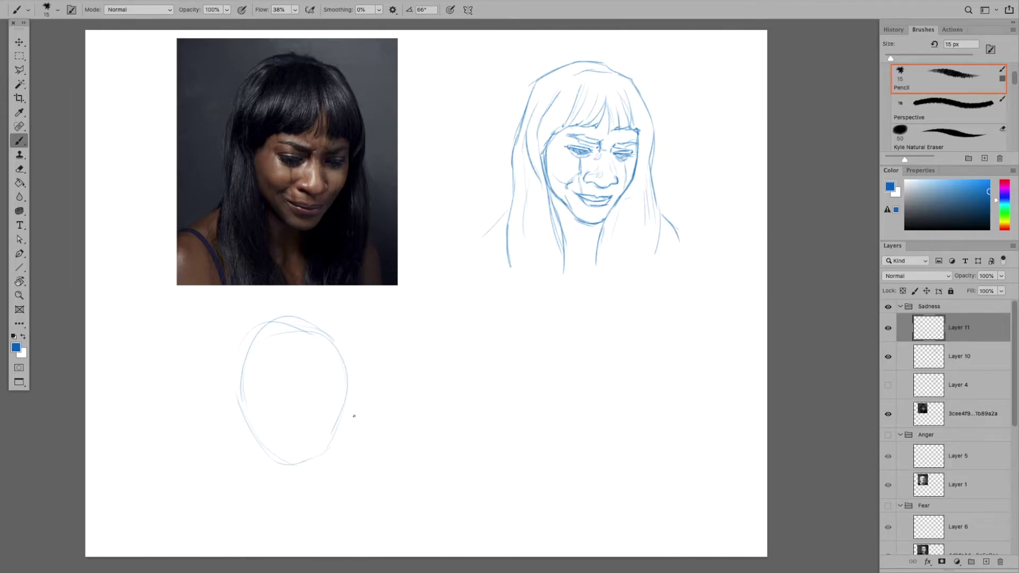
left_click_drag(334, 443, 317, 457)
Move the head oval slightly to the right and return to the Pencil brush on Layer 11
key("v")
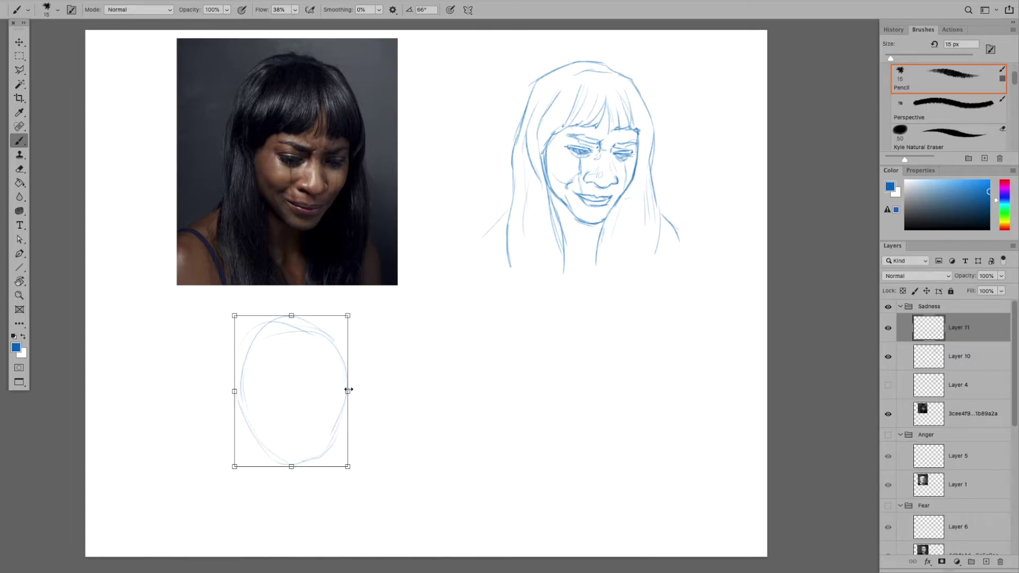
left_click(345, 412, "ctrl")
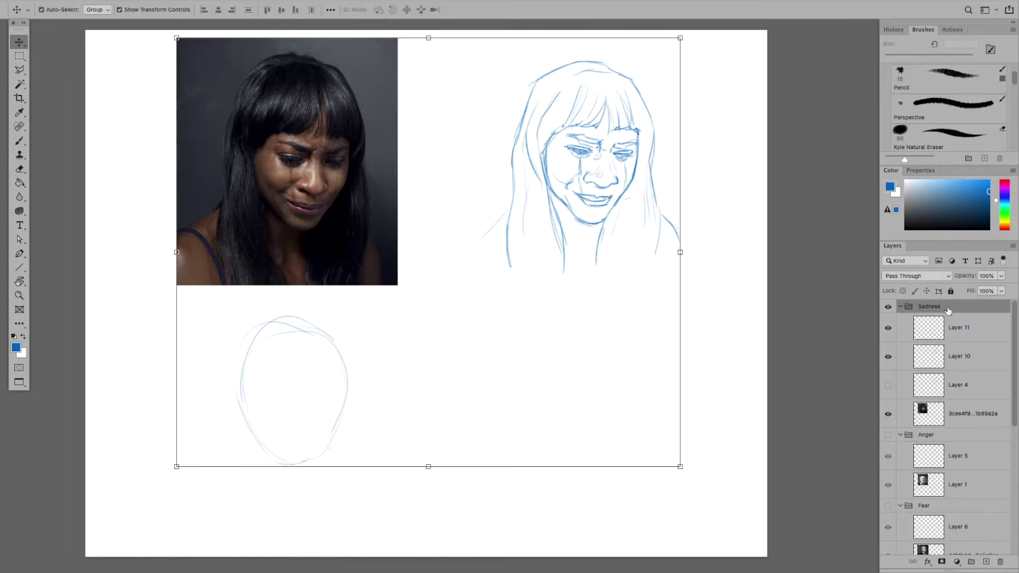
left_click(954, 329)
key("ctrl+t")
mouse_move(323, 417)
left_mouse_down()
mouse_move(340, 419)
mouse_move(340, 409)
left_mouse_up()
key("Return")
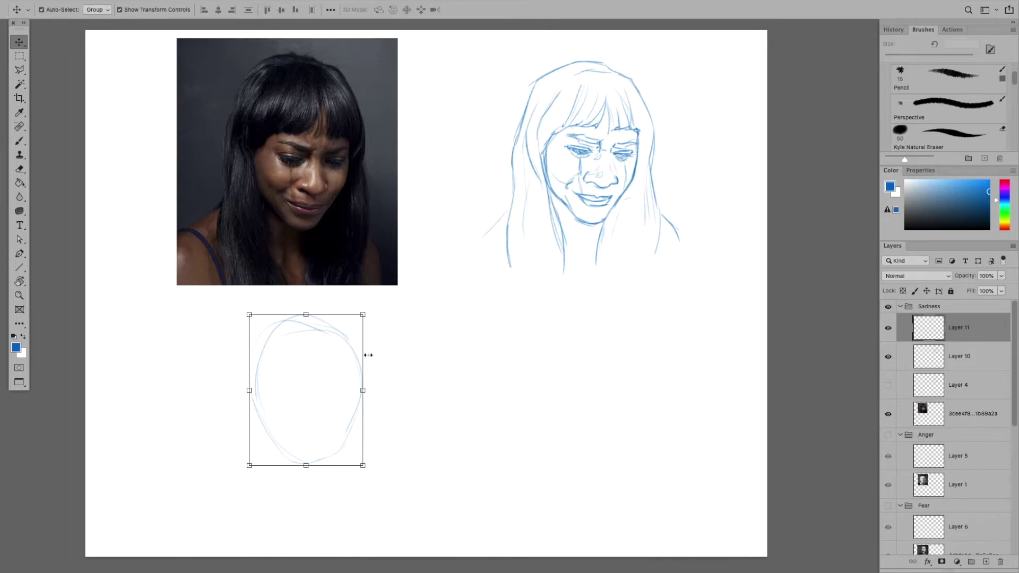
left_click(387, 367)
key("b")
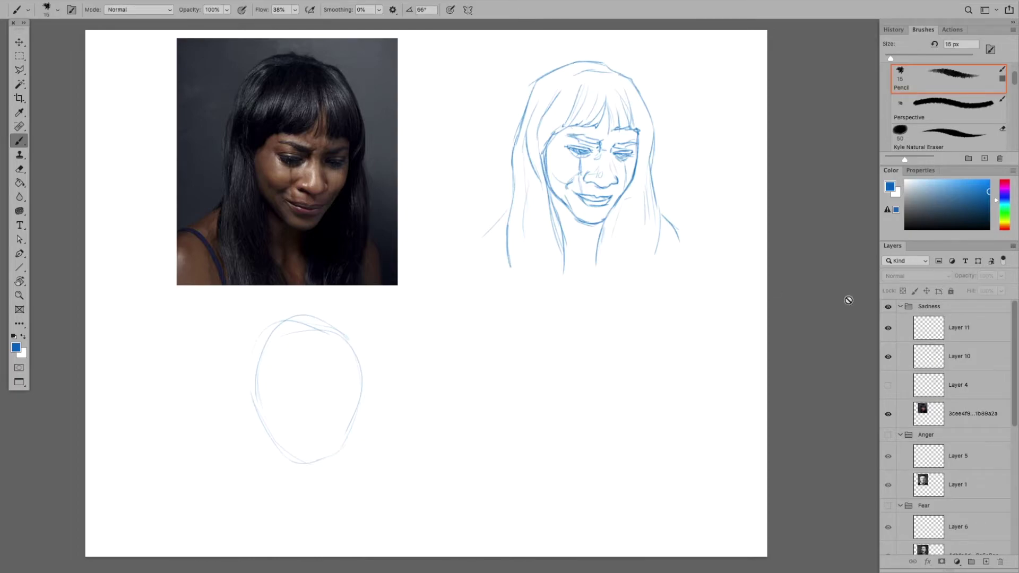
left_click(959, 327)
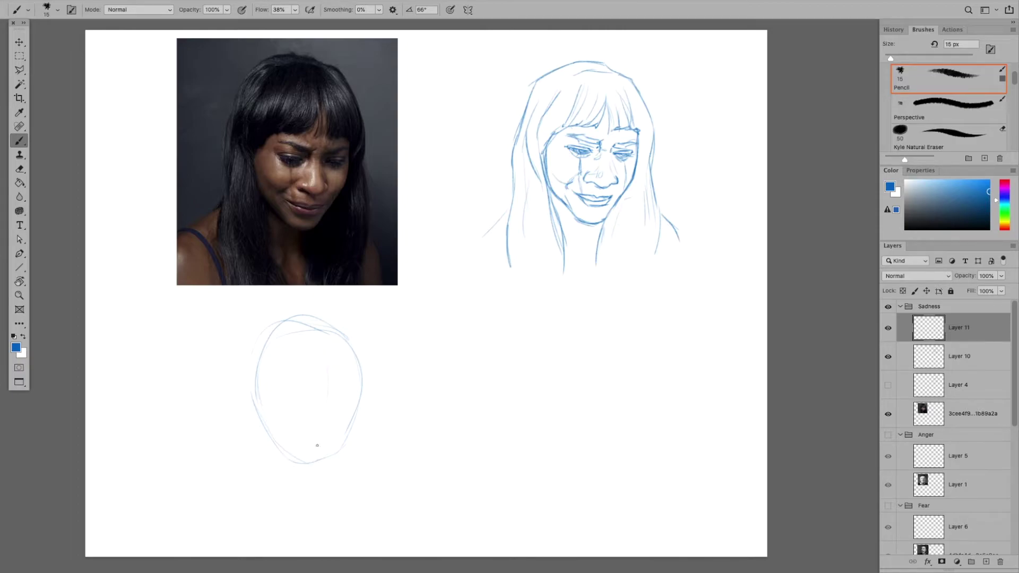
Sketch the eye guideline, both eyes, the nose base, the chin and a centre hairline inside the new head oval
mouse_move(256, 391)
left_mouse_down()
mouse_move(299, 401)
mouse_move(291, 393)
mouse_move(372, 387)
left_mouse_up()
left_click_drag(295, 397, 317, 404)
left_click_drag(341, 402, 351, 399)
left_click_drag(346, 442, 330, 462)
mouse_move(363, 392)
left_mouse_down()
mouse_move(333, 458)
mouse_move(293, 463)
mouse_move(332, 464)
left_mouse_up()
mouse_move(325, 428)
left_mouse_down()
mouse_move(308, 431)
mouse_move(339, 430)
left_mouse_up()
mouse_move(336, 383)
left_mouse_down()
mouse_move(285, 388)
mouse_move(313, 372)
mouse_move(331, 385)
left_mouse_up()
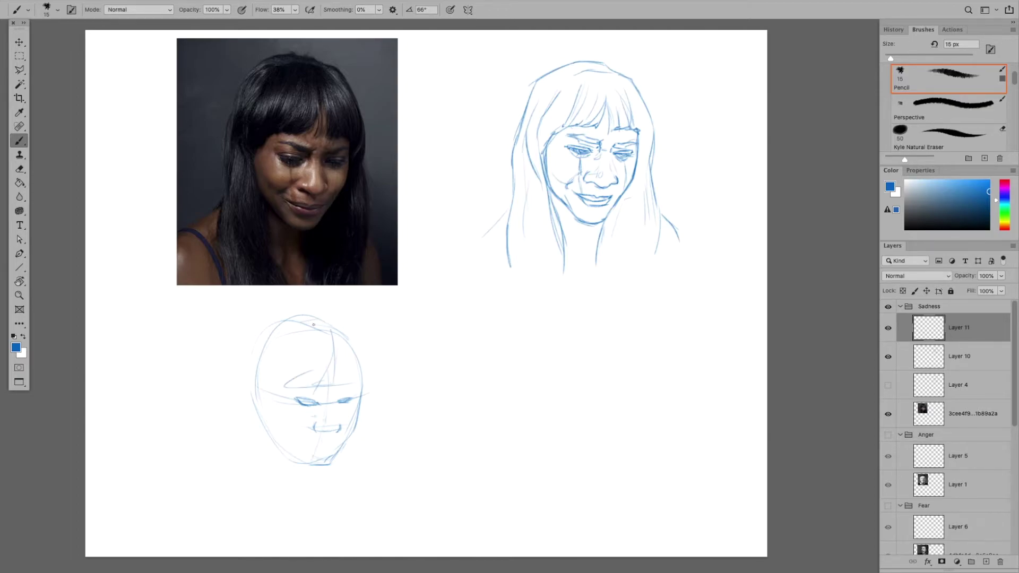
Rough in the outer hair contours on both sides of the new head, and strengthen its left jaw line
left_click_drag(355, 335, 365, 386)
left_click_drag(245, 376, 239, 452)
mouse_move(282, 391)
left_mouse_down()
mouse_move(268, 415)
mouse_move(280, 451)
left_mouse_up()
left_click_drag(259, 409, 306, 464)
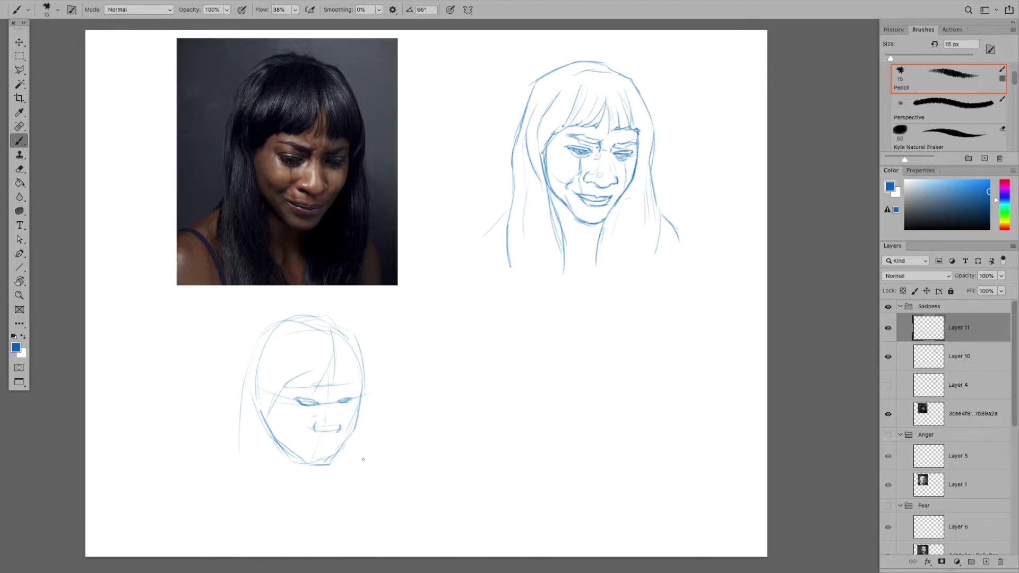
left_click_drag(363, 343, 373, 458)
left_click_drag(372, 419, 370, 481)
mouse_move(245, 387)
left_mouse_down()
mouse_move(280, 321)
mouse_move(328, 315)
left_mouse_up()
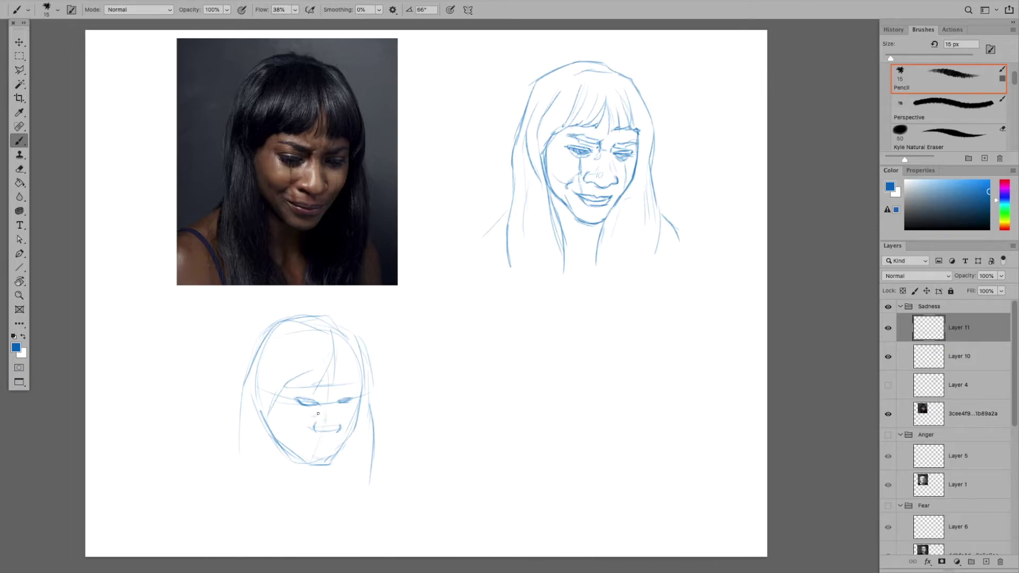
Draw the frowning brows and the parted hairline framing the new face's forehead, undoing the last stroke
left_click_drag(361, 400, 357, 428)
left_click_drag(353, 360, 361, 398)
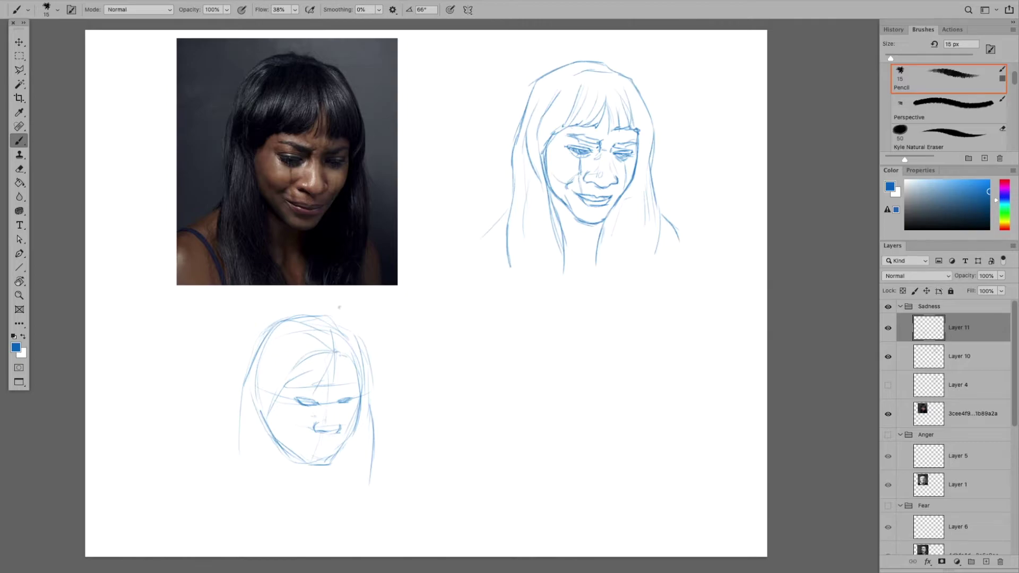
mouse_move(295, 384)
left_mouse_down()
mouse_move(322, 395)
mouse_move(304, 375)
mouse_move(295, 383)
mouse_move(320, 397)
mouse_move(311, 391)
mouse_move(355, 390)
mouse_move(326, 381)
mouse_move(317, 387)
mouse_move(327, 395)
mouse_move(308, 394)
mouse_move(356, 391)
left_mouse_up()
left_click_drag(362, 346, 359, 333)
mouse_move(327, 344)
left_mouse_down()
mouse_move(340, 352)
mouse_move(307, 354)
mouse_move(288, 384)
left_mouse_up()
mouse_move(339, 353)
left_mouse_down()
mouse_move(360, 393)
mouse_move(359, 351)
mouse_move(359, 396)
left_mouse_up()
key("ctrl+z")
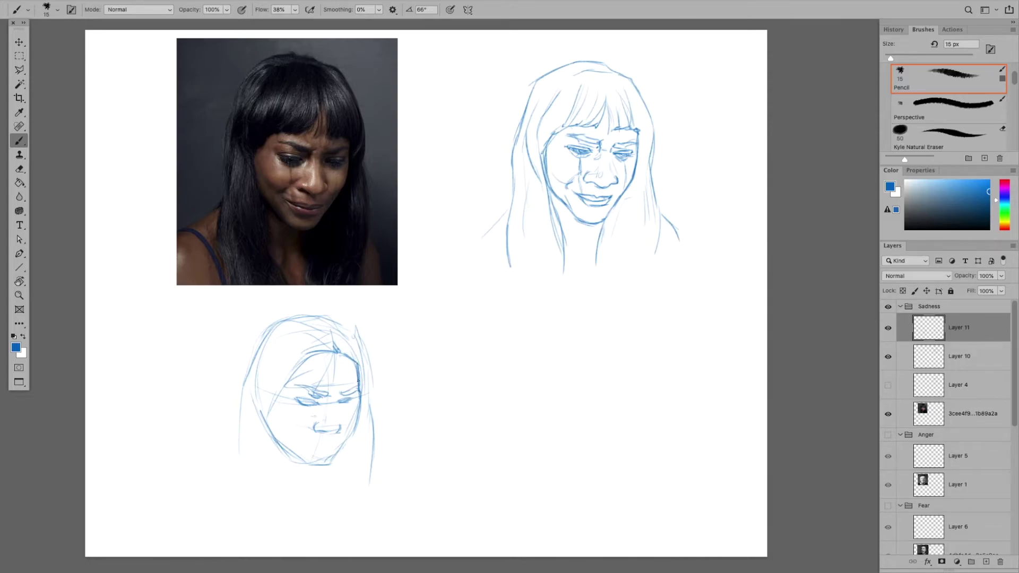
Darken the right face contour and add swept hair strands from the parting toward both sides of the head
left_click_drag(361, 395, 356, 436)
mouse_move(343, 326)
left_mouse_down()
mouse_move(365, 348)
mouse_move(361, 335)
mouse_move(372, 394)
left_mouse_up()
mouse_move(296, 362)
left_mouse_down()
mouse_move(248, 362)
mouse_move(324, 339)
mouse_move(329, 348)
mouse_move(260, 377)
mouse_move(266, 400)
mouse_move(257, 396)
mouse_move(274, 398)
mouse_move(294, 377)
mouse_move(247, 380)
mouse_move(277, 351)
mouse_move(307, 357)
mouse_move(252, 368)
left_mouse_up()
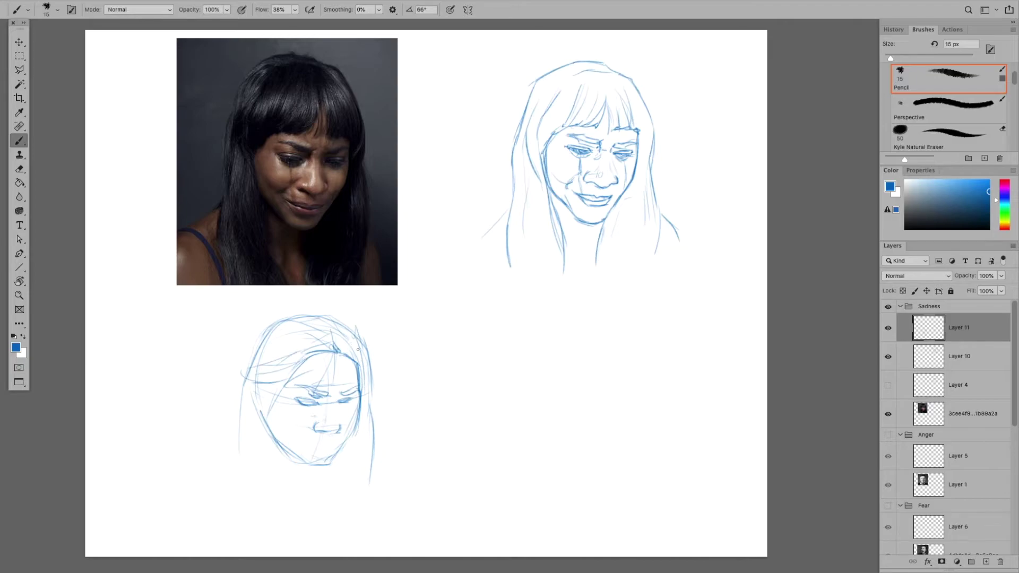
left_click_drag(368, 376, 372, 395)
left_click_drag(364, 338, 365, 399)
Define the nostrils, sketch the mouth line below the nose, and reinforce the right cheek and jaw of the new face
left_click_drag(341, 423, 340, 433)
key("e")
key("b")
left_click_drag(313, 431, 333, 436)
left_click_drag(335, 438, 344, 432)
left_click_drag(302, 435, 321, 445)
key("super+z")
mouse_move(302, 440)
left_mouse_down()
mouse_move(363, 423)
mouse_move(301, 436)
mouse_move(324, 447)
left_mouse_up()
left_click_drag(360, 395, 340, 454)
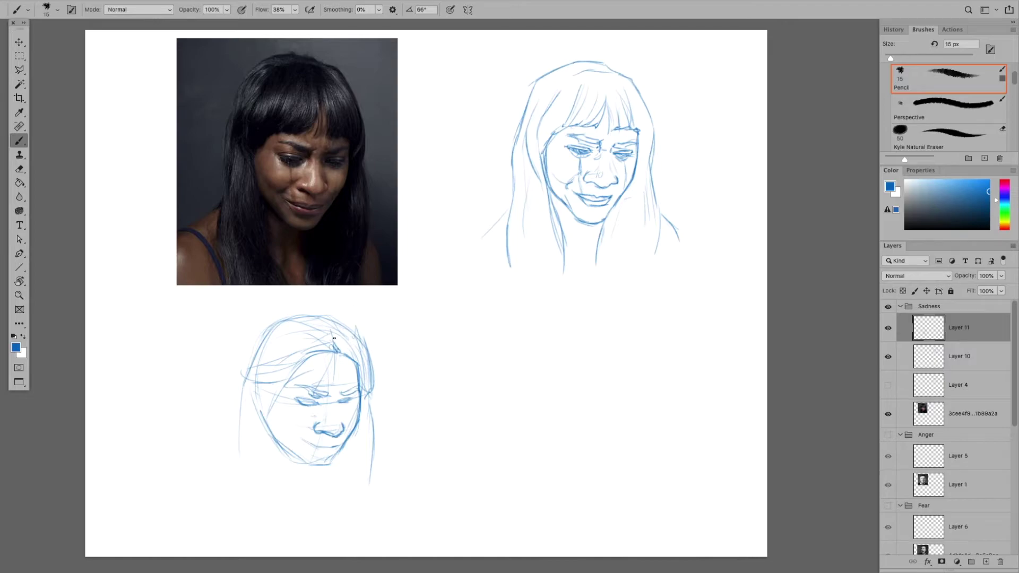
Build up a fuller crown for the new head and extend the long hair outlines down both sides
left_click_drag(261, 333, 241, 373)
mouse_move(241, 372)
left_mouse_down()
mouse_move(260, 322)
mouse_move(315, 310)
left_mouse_up()
mouse_move(284, 311)
left_mouse_down()
mouse_move(357, 310)
mouse_move(372, 366)
left_mouse_up()
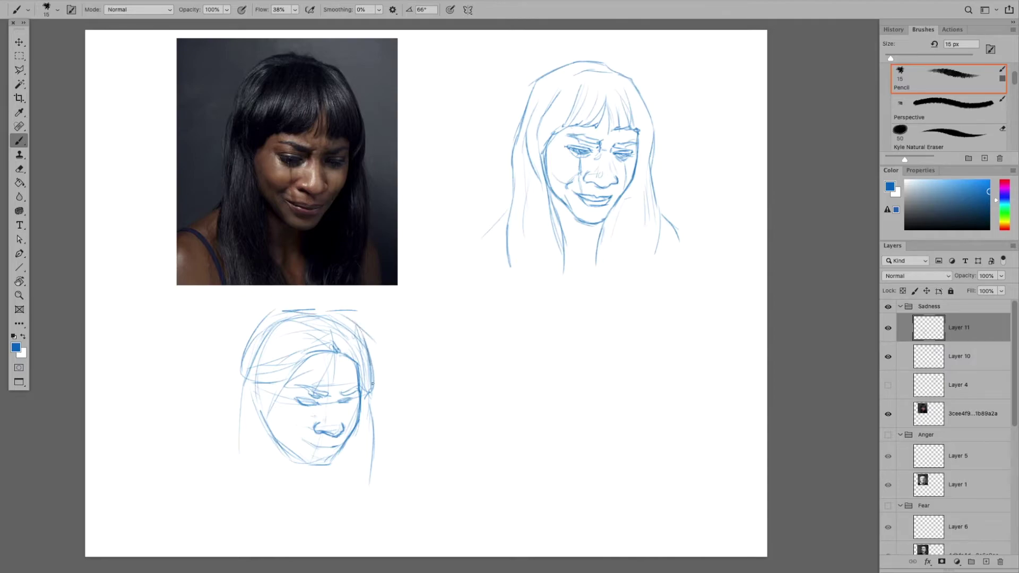
left_click_drag(248, 383, 243, 423)
mouse_move(276, 382)
left_mouse_down()
mouse_move(260, 466)
mouse_move(241, 458)
left_mouse_up()
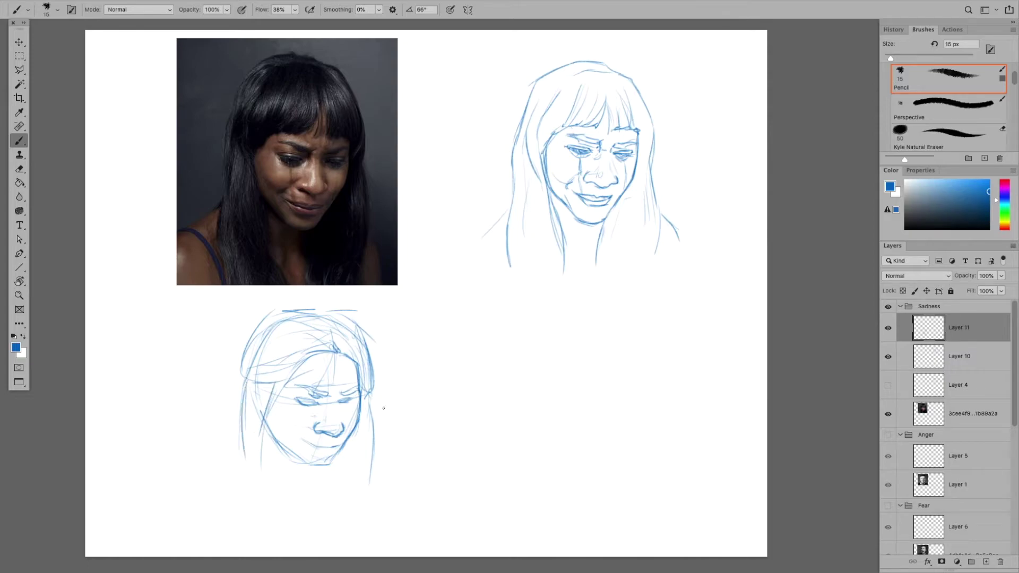
left_click_drag(372, 401, 375, 474)
mouse_move(243, 359)
left_mouse_down()
mouse_move(294, 311)
mouse_move(328, 314)
left_mouse_up()
Redraw the right jaw down to the chin and erase stray marks beside the right cheek
left_click_drag(349, 438, 338, 468)
mouse_move(342, 447)
left_mouse_down()
mouse_move(296, 457)
mouse_move(333, 465)
left_mouse_up()
key("e")
mouse_move(358, 418)
left_mouse_down()
mouse_move(352, 437)
mouse_move(359, 404)
mouse_move(355, 432)
mouse_move(362, 423)
left_mouse_up()
key("b")
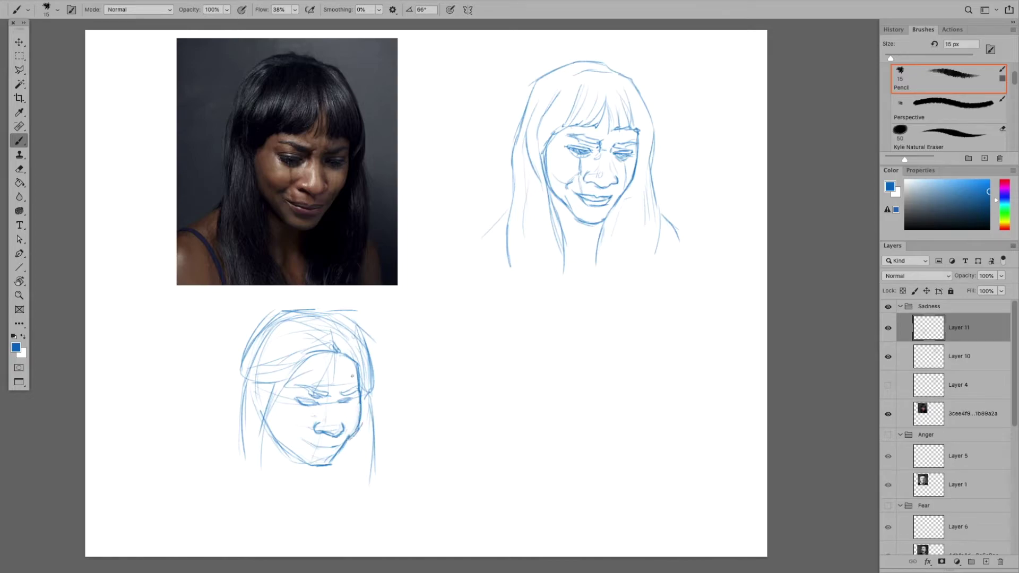
Add cheek accent lines and draw wavy hair locks falling beside both sides of the new face
left_click_drag(280, 420, 291, 428)
mouse_move(360, 432)
left_mouse_down()
mouse_move(363, 415)
mouse_move(355, 434)
left_mouse_up()
mouse_move(277, 382)
left_mouse_down()
mouse_move(261, 445)
mouse_move(259, 413)
mouse_move(271, 453)
mouse_move(288, 464)
mouse_move(271, 473)
left_mouse_up()
mouse_move(367, 393)
left_mouse_down()
mouse_move(367, 464)
mouse_move(366, 415)
mouse_move(387, 449)
mouse_move(373, 472)
left_mouse_up()
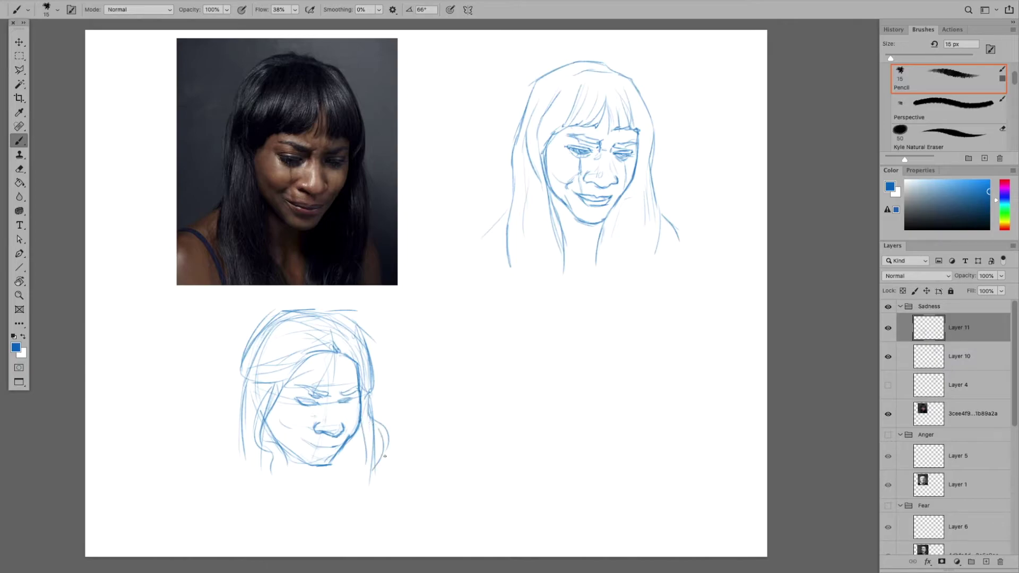
Erase the overlapping strands on the left of the hair and redraw flowing strands from the parting down both sides
key("e")
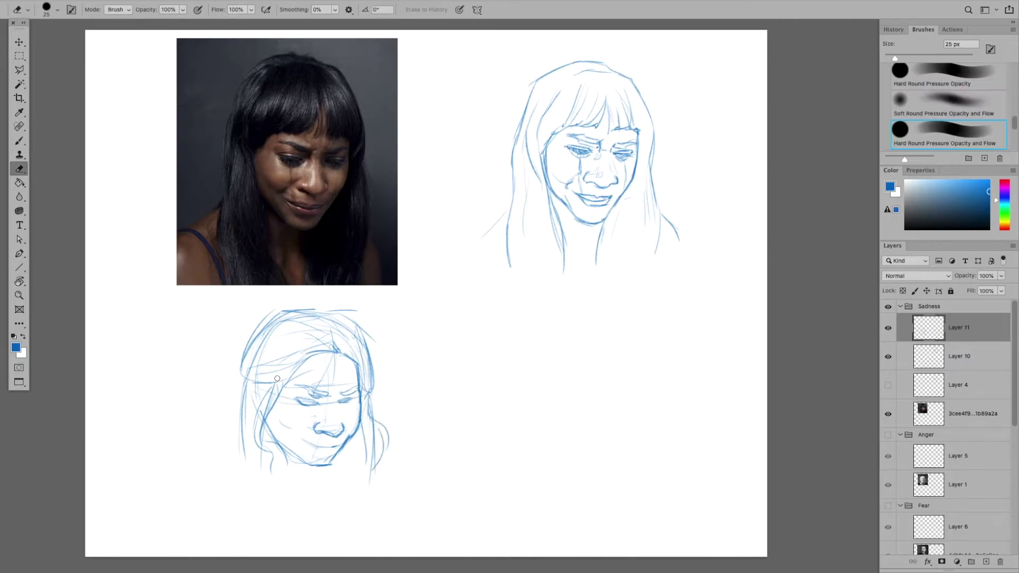
mouse_move(277, 378)
left_mouse_down()
mouse_move(237, 379)
mouse_move(265, 337)
left_mouse_up()
key("b")
left_click_drag(347, 351, 275, 372)
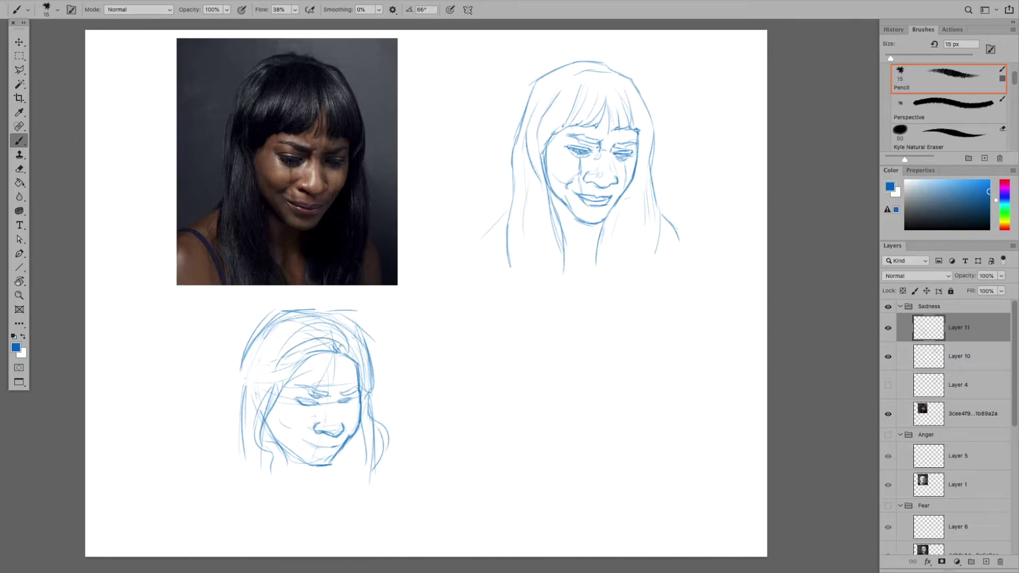
mouse_move(321, 324)
left_mouse_down()
mouse_move(301, 329)
mouse_move(274, 395)
left_mouse_up()
left_click_drag(279, 357, 272, 401)
left_click_drag(313, 311, 248, 378)
left_click_drag(253, 340, 239, 401)
left_click_drag(296, 319, 260, 385)
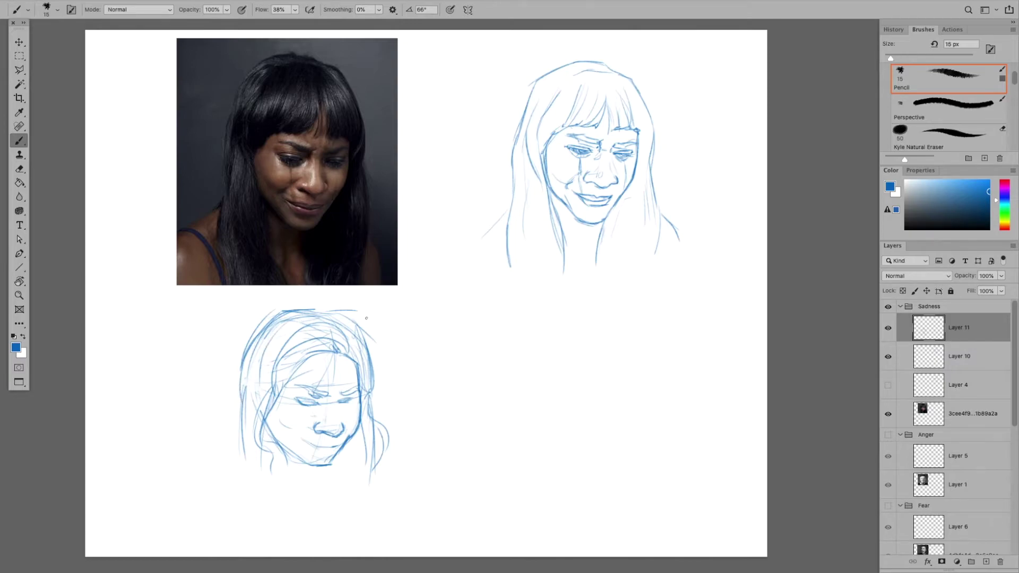
left_click_drag(355, 348, 356, 368)
mouse_move(342, 328)
left_mouse_down()
mouse_move(368, 366)
mouse_move(368, 400)
left_mouse_up()
Refine the right eye and lips, add a neck line below the right jaw, and lighten the chin's right corner with the Eraser
left_click_drag(350, 403, 352, 406)
left_click_drag(318, 443, 330, 444)
left_click_drag(350, 449, 346, 490)
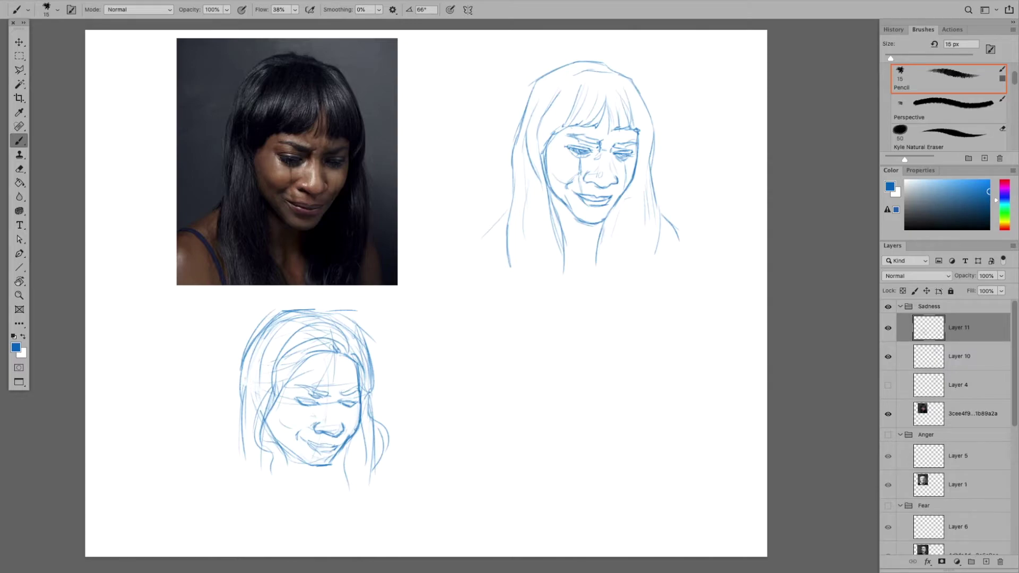
key("e")
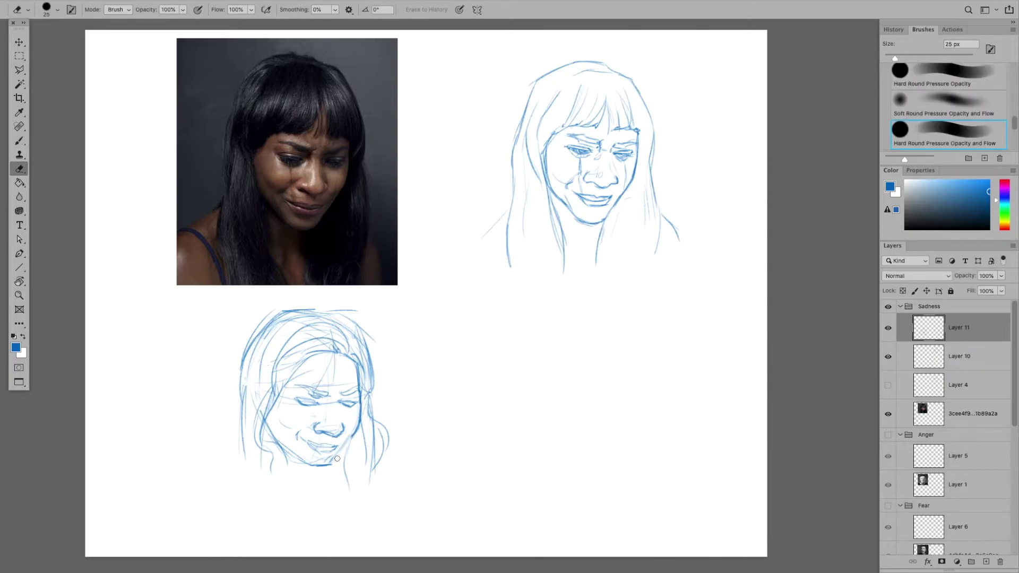
key("b")
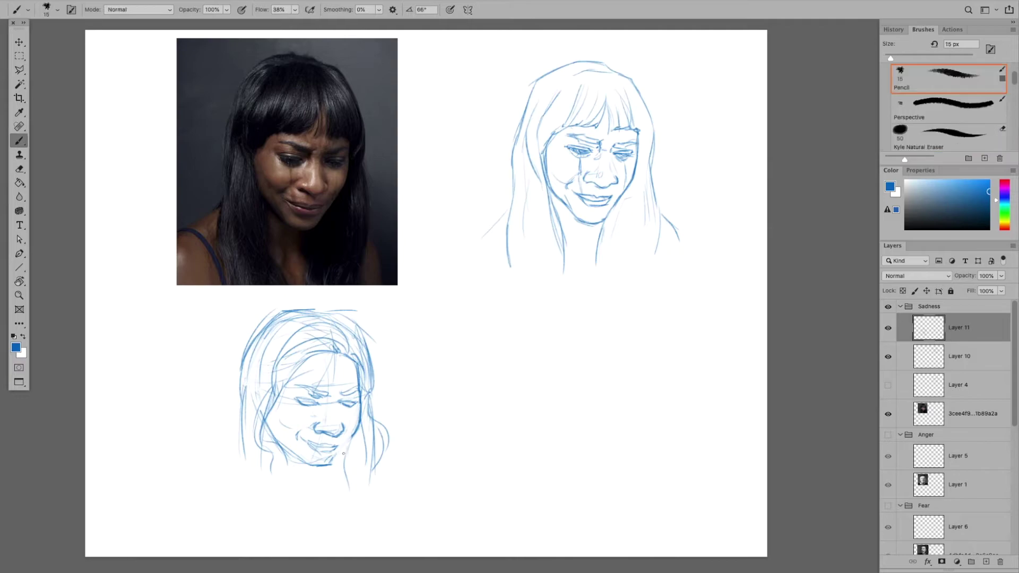
Add loose hair locks and neck lines below the lower face and lighten the nose area with the Eraser
left_click_drag(339, 459, 352, 436)
left_click_drag(265, 421, 272, 437)
key("e")
mouse_move(319, 421)
left_mouse_down()
mouse_move(317, 431)
mouse_move(340, 430)
left_mouse_up()
key("b")
mouse_move(278, 449)
left_mouse_down()
mouse_move(284, 474)
mouse_move(257, 475)
mouse_move(254, 491)
left_mouse_up()
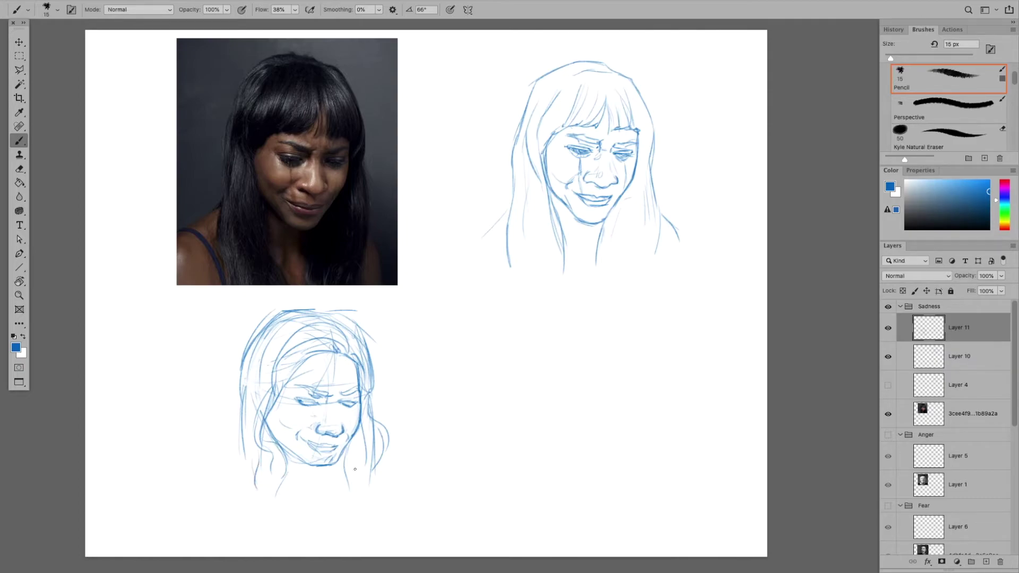
mouse_move(332, 466)
left_mouse_down()
mouse_move(325, 494)
mouse_move(329, 468)
mouse_move(378, 460)
mouse_move(377, 503)
left_mouse_up()
Lower the opacity of the rough sketch on Layer 11 to 39% and create a new layer above it
left_click(1001, 276)
left_click(969, 289)
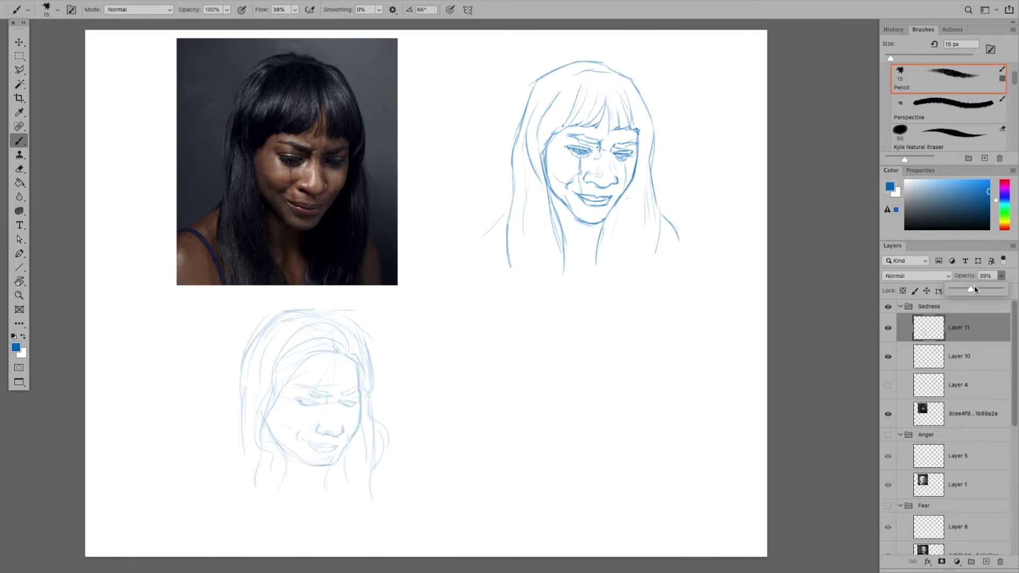
left_click(989, 558)
left_click(988, 561)
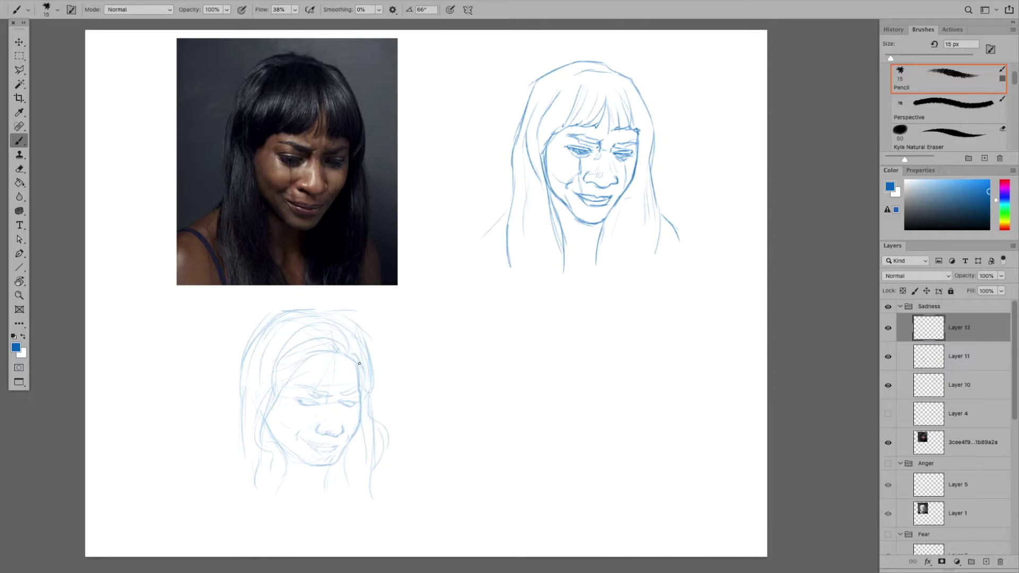
Trace clean lines over the faded sketch for both eyes, the inner brows, and the nose with its nostrils
left_click_drag(361, 366, 360, 385)
left_click_drag(340, 401, 352, 404)
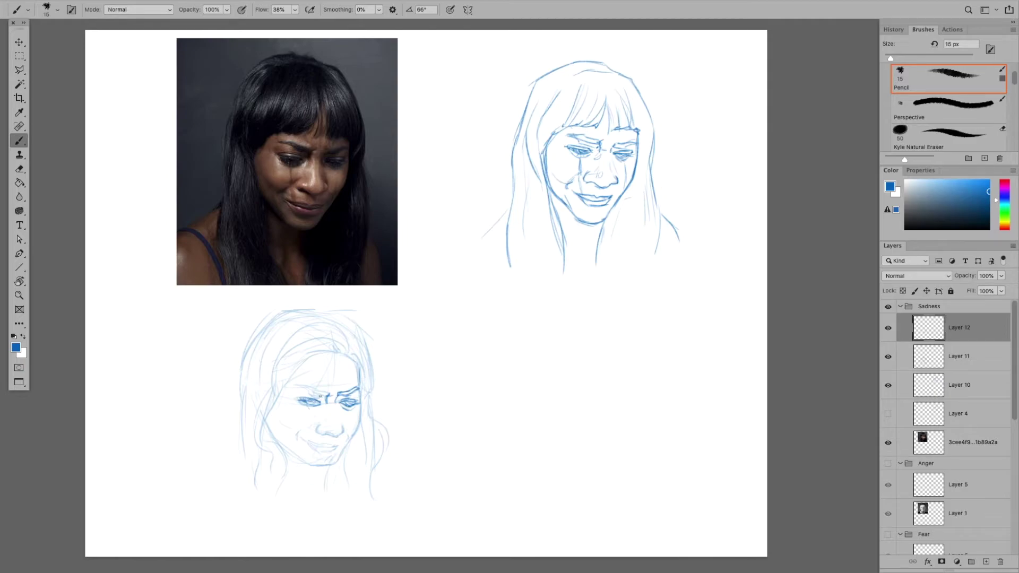
left_click_drag(297, 396, 321, 400)
left_click_drag(321, 425, 323, 436)
left_click_drag(324, 434, 330, 433)
left_click_drag(333, 436, 343, 436)
Trace the face contour from the right temple around the chin and up the left jaw
left_click_drag(359, 371, 352, 440)
left_click_drag(348, 445, 340, 457)
mouse_move(342, 457)
left_mouse_down()
mouse_move(314, 465)
mouse_move(337, 461)
left_mouse_up()
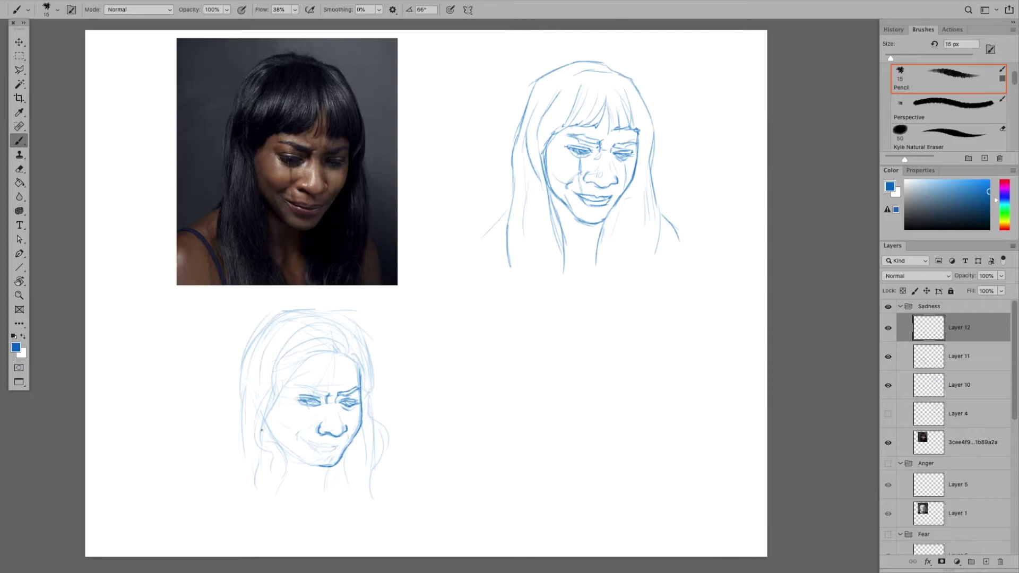
left_click_drag(265, 426, 324, 465)
Trace the left eyebrow and the hairline curving from the parting down toward the left temple
left_click_drag(297, 386, 315, 388)
left_click_drag(317, 390, 323, 397)
left_click_drag(306, 356, 314, 354)
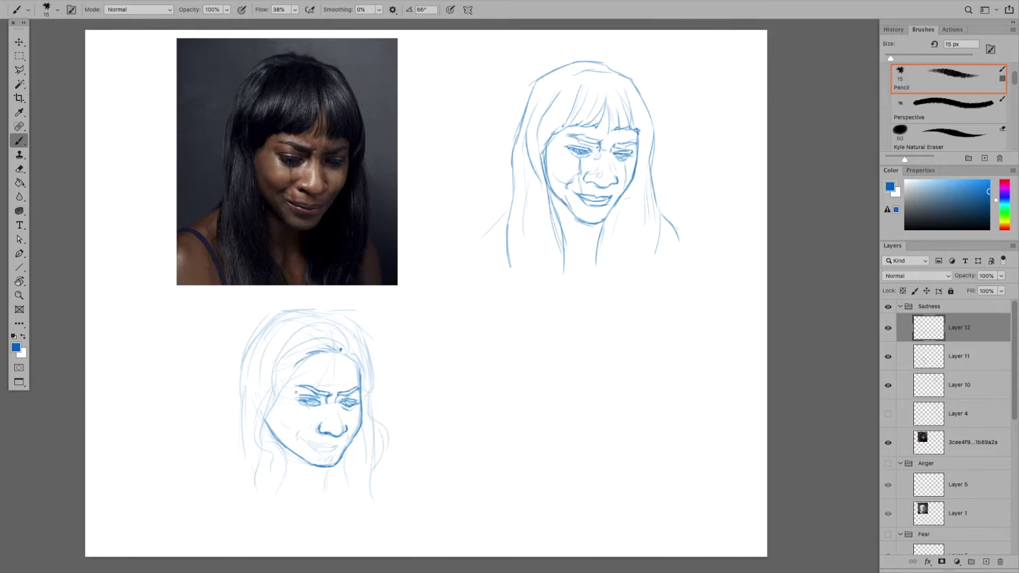
left_click_drag(338, 351, 347, 356)
mouse_move(340, 352)
left_mouse_down()
mouse_move(319, 332)
mouse_move(349, 336)
mouse_move(334, 342)
mouse_move(339, 315)
mouse_move(344, 324)
mouse_move(283, 358)
mouse_move(332, 348)
mouse_move(275, 381)
mouse_move(297, 349)
mouse_move(274, 381)
left_mouse_up()
Trace the mouth line and lips, and compare the clean lines with and without the rough sketch
left_click_drag(321, 447, 327, 446)
left_click_drag(308, 442, 329, 443)
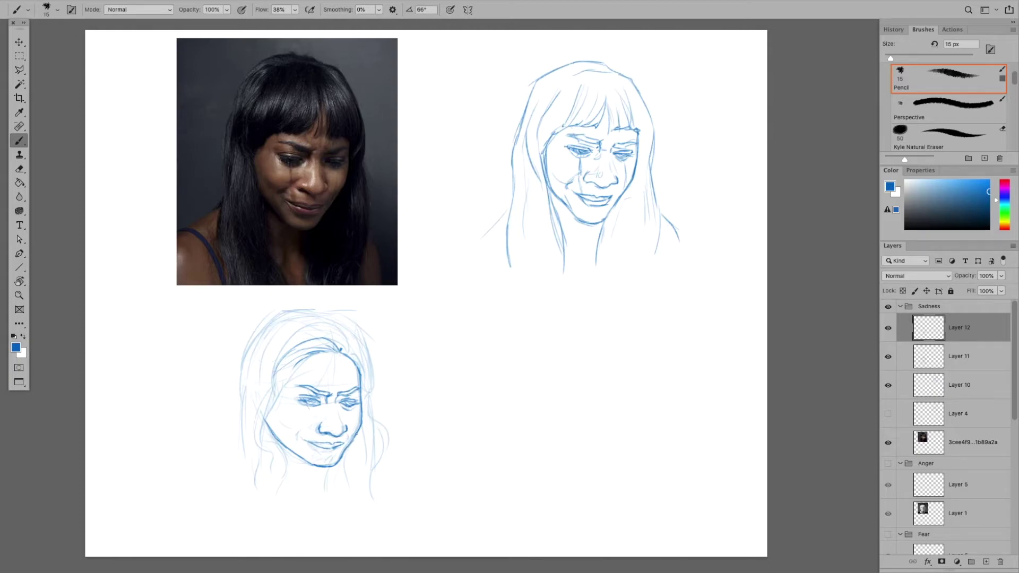
left_click(888, 357)
left_click(888, 357)
Draw the outer hair contour with a wave on each side and a strand framing the left cheek
mouse_move(332, 312)
left_mouse_down()
mouse_move(373, 369)
mouse_move(372, 402)
mouse_move(401, 443)
mouse_move(397, 472)
left_mouse_up()
left_click_drag(247, 345, 218, 465)
mouse_move(266, 334)
left_mouse_down()
mouse_move(294, 309)
mouse_move(280, 311)
mouse_move(347, 319)
left_mouse_up()
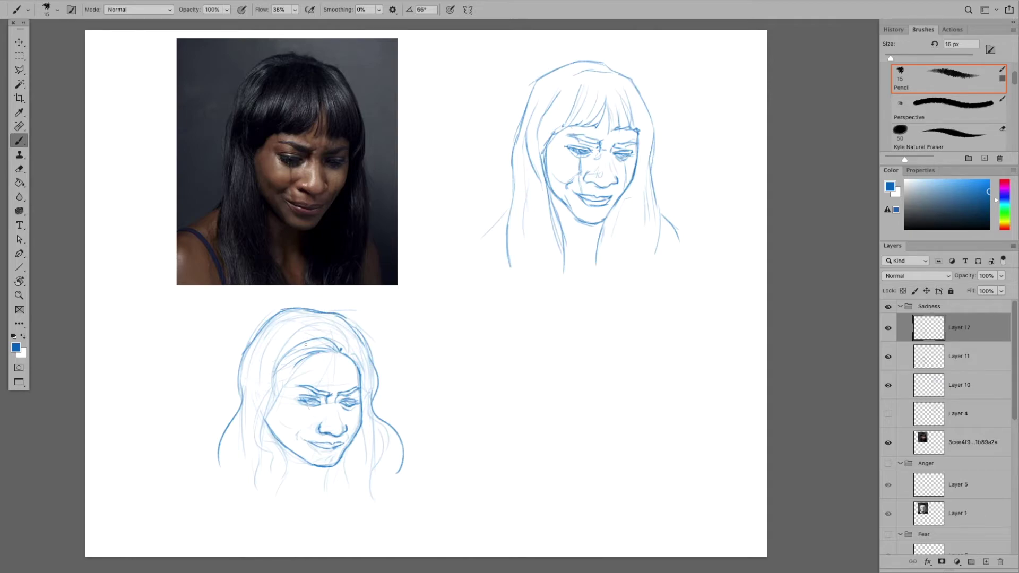
left_click_drag(294, 365, 260, 429)
mouse_move(317, 355)
left_mouse_down()
mouse_move(303, 375)
mouse_move(310, 386)
left_mouse_up()
key("super+z")
left_click_drag(294, 385, 312, 409)
key("ctrl+z")
key("ctrl+z")
Draw both sides of the neck below the jaw and hide the rough sketch on Layer 11
left_click_drag(326, 468, 327, 498)
left_click_drag(291, 447, 285, 489)
left_click(888, 356)
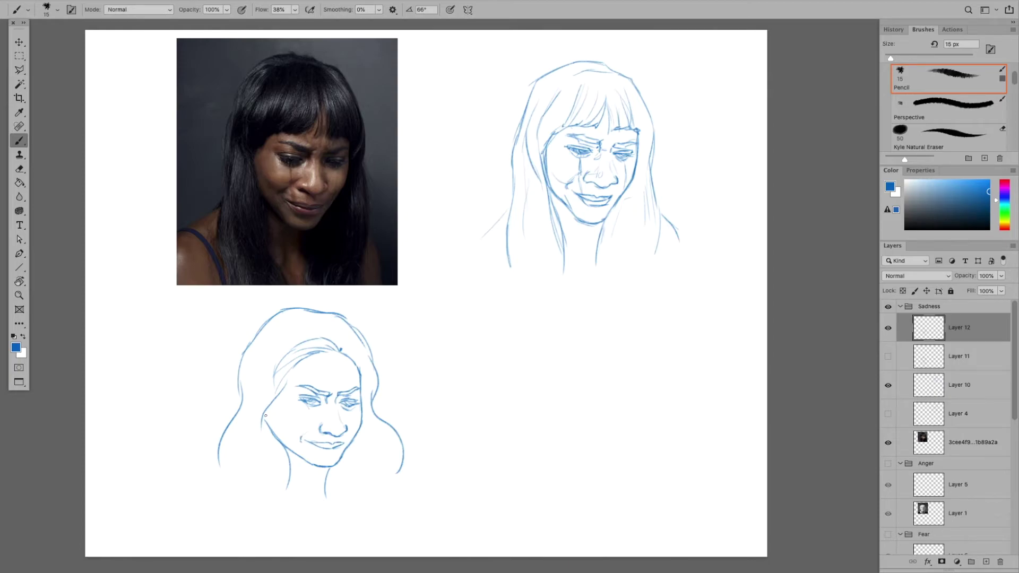
Refine the left cheek edge and lower lip, and clean up the upper-left hair outline with the Eraser
left_click_drag(267, 412, 271, 425)
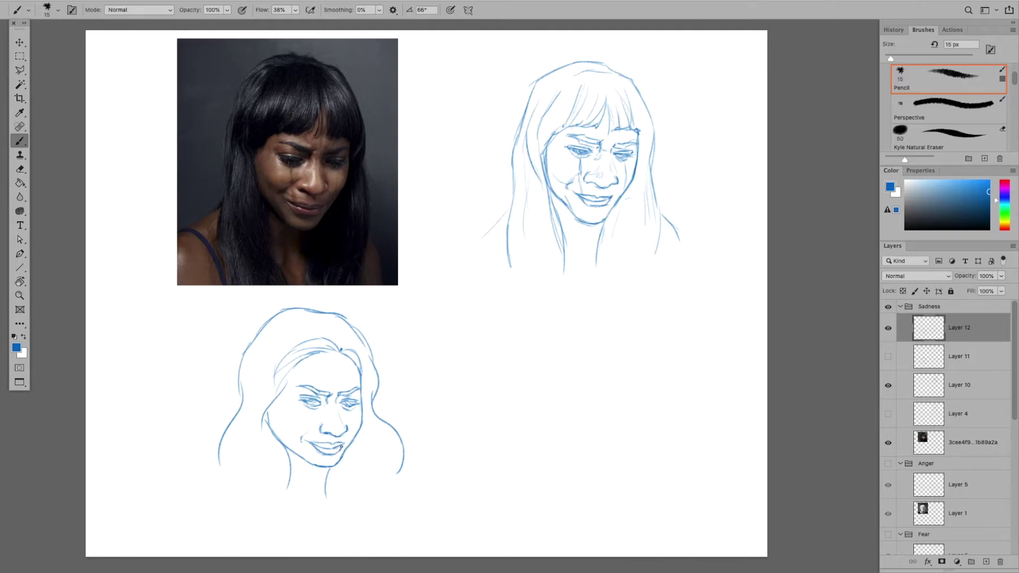
left_click_drag(320, 447, 331, 449)
key("e")
mouse_move(290, 308)
left_mouse_down()
mouse_move(234, 362)
mouse_move(239, 389)
left_mouse_up()
Draw wavy strands from the crown down the left side of the hair and clean up the left cheek edge
key("b")
mouse_move(327, 325)
left_mouse_down()
mouse_move(300, 320)
mouse_move(258, 361)
left_mouse_up()
key("super+z")
mouse_move(322, 330)
left_mouse_down()
mouse_move(264, 360)
mouse_move(258, 425)
mouse_move(276, 460)
left_mouse_up()
left_click_drag(255, 427, 276, 478)
left_click_drag(253, 440, 261, 469)
left_click_drag(251, 410, 228, 463)
left_click_drag(247, 422, 232, 465)
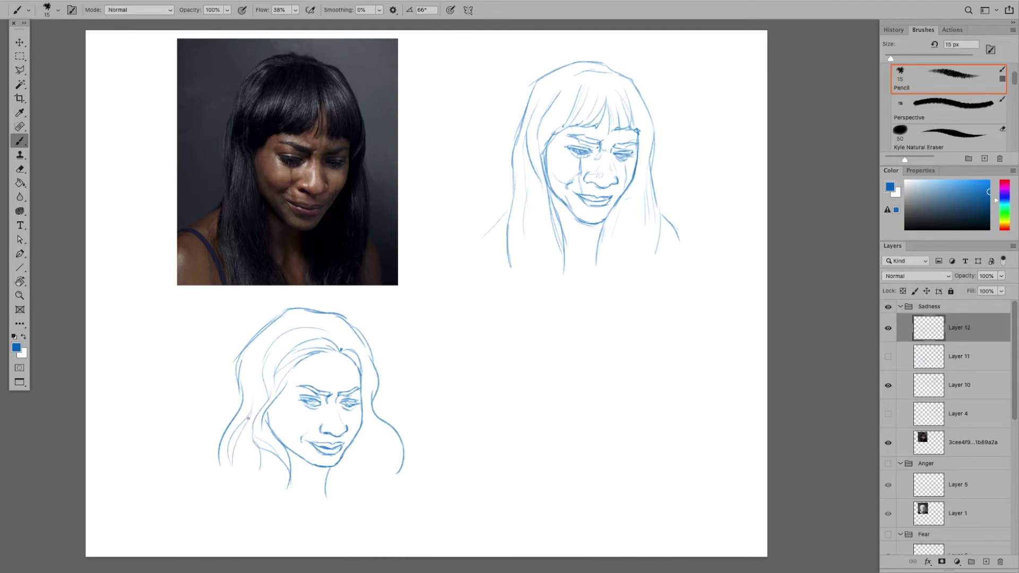
left_click_drag(245, 380, 248, 390)
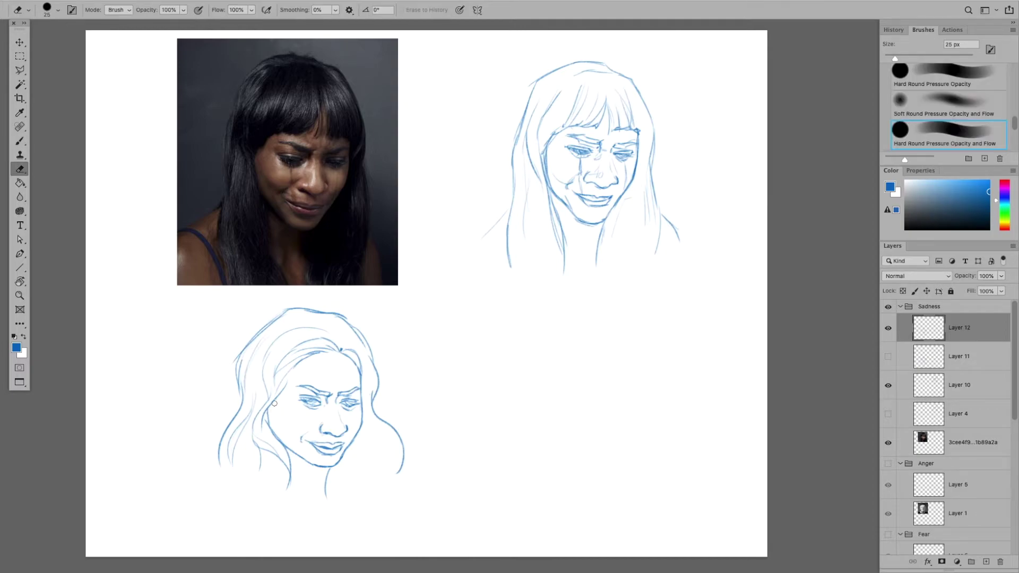
left_click_drag(272, 406, 275, 432)
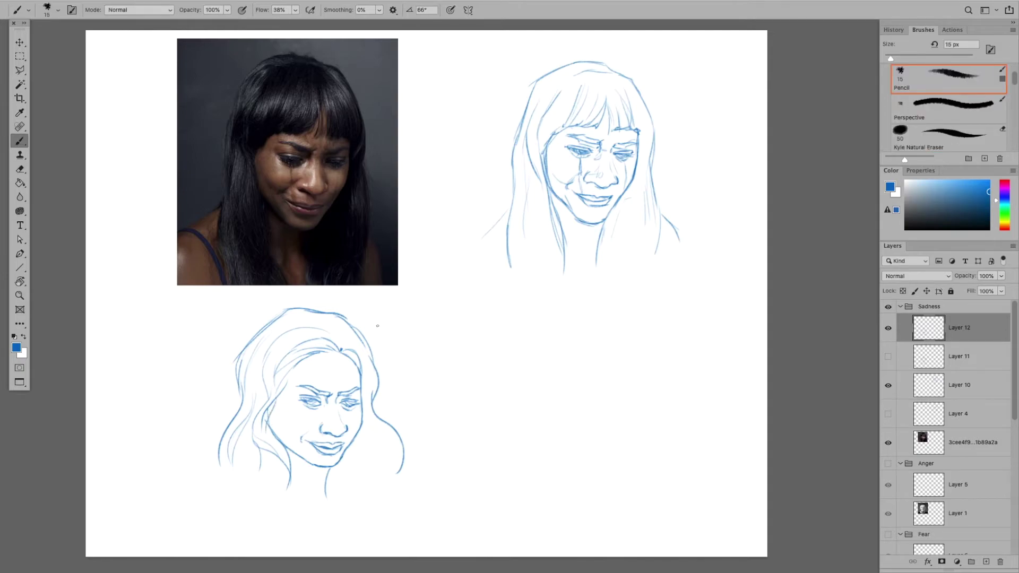
Draw long wavy locks falling from the right side of the hair past the jaw and neck
left_click_drag(372, 422, 396, 488)
mouse_move(375, 443)
left_mouse_down()
mouse_move(377, 466)
mouse_move(348, 515)
left_mouse_up()
left_click_drag(351, 446, 338, 493)
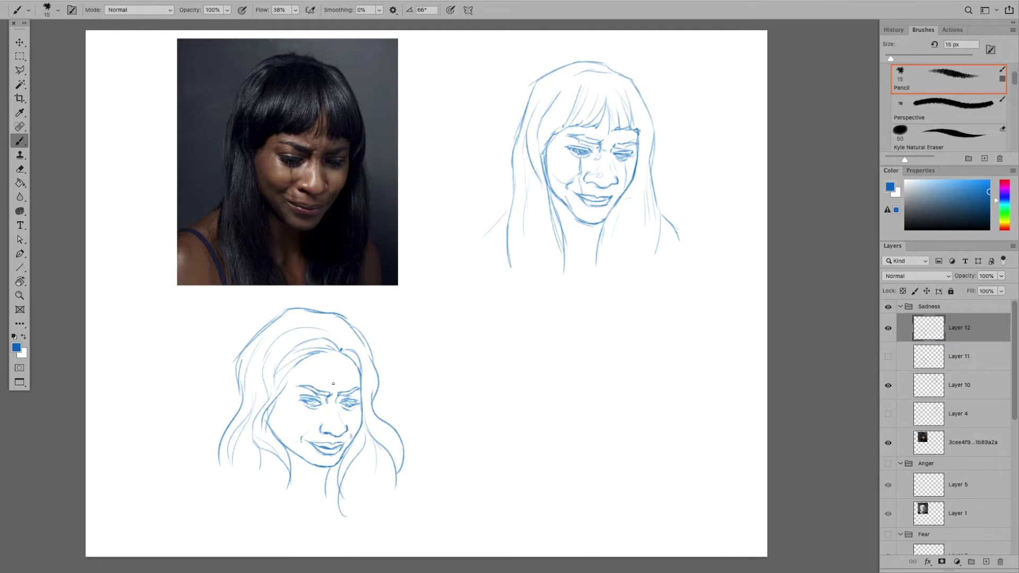
Add frown creases between the eyebrows and reinforce the hairline at the left temple
left_click_drag(336, 380, 336, 389)
mouse_move(310, 357)
left_mouse_down()
mouse_move(298, 370)
mouse_move(300, 420)
left_mouse_up()
key("super+z")
left_click_drag(296, 365, 285, 386)
Reinforce the right temple and hair locks, and add accents to the left eye and the cheek beside the nose
left_click_drag(360, 368, 364, 403)
left_click_drag(384, 436, 404, 458)
left_click_drag(314, 403, 323, 402)
left_click_drag(318, 424, 309, 430)
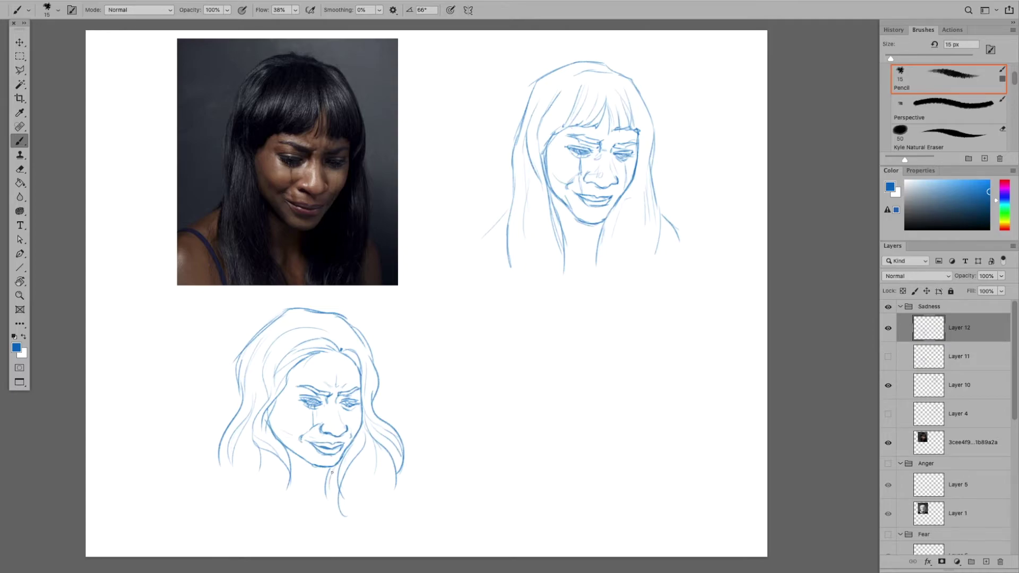
Touch up the second sad face's hairline, add a new layer, and extend the hair ends and shoulder lines on Layer 12
left_click_drag(340, 346, 363, 340)
left_click(986, 562)
left_click(955, 357)
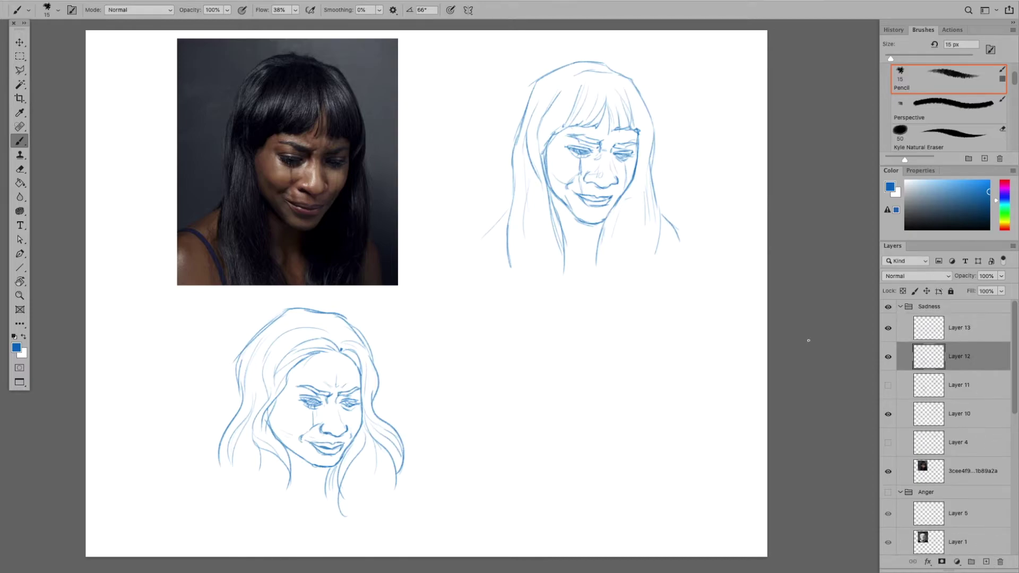
mouse_move(221, 460)
left_mouse_down()
mouse_move(231, 494)
mouse_move(204, 498)
mouse_move(214, 484)
left_mouse_up()
mouse_move(399, 480)
left_mouse_down()
mouse_move(389, 497)
mouse_move(408, 486)
mouse_move(407, 505)
left_mouse_up()
left_click_drag(328, 485, 322, 508)
left_click_drag(292, 476, 289, 512)
left_click_drag(265, 463, 272, 500)
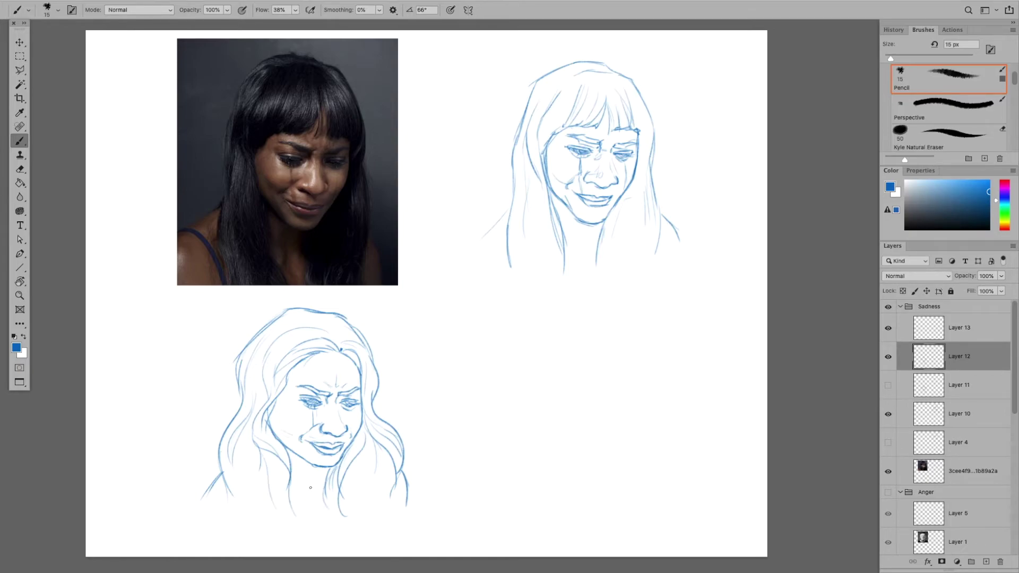
On Layer 13, sketch an oval head with a curved eye line and centre line below the first study
left_click(933, 330)
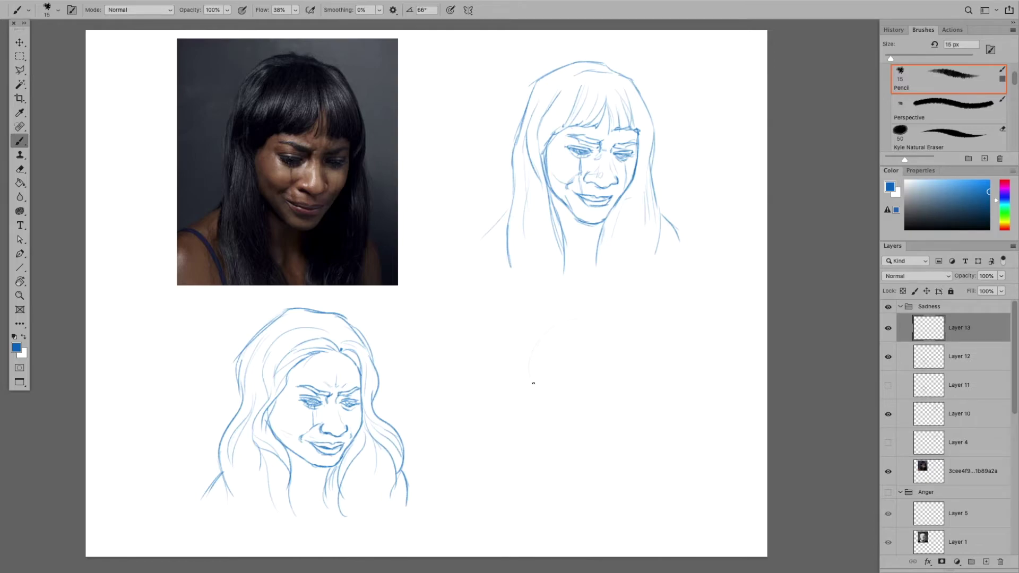
mouse_move(605, 326)
left_mouse_down()
mouse_move(627, 364)
mouse_move(630, 398)
left_mouse_up()
left_click_drag(611, 432, 576, 445)
left_click_drag(548, 393, 617, 396)
left_click_drag(604, 396, 597, 454)
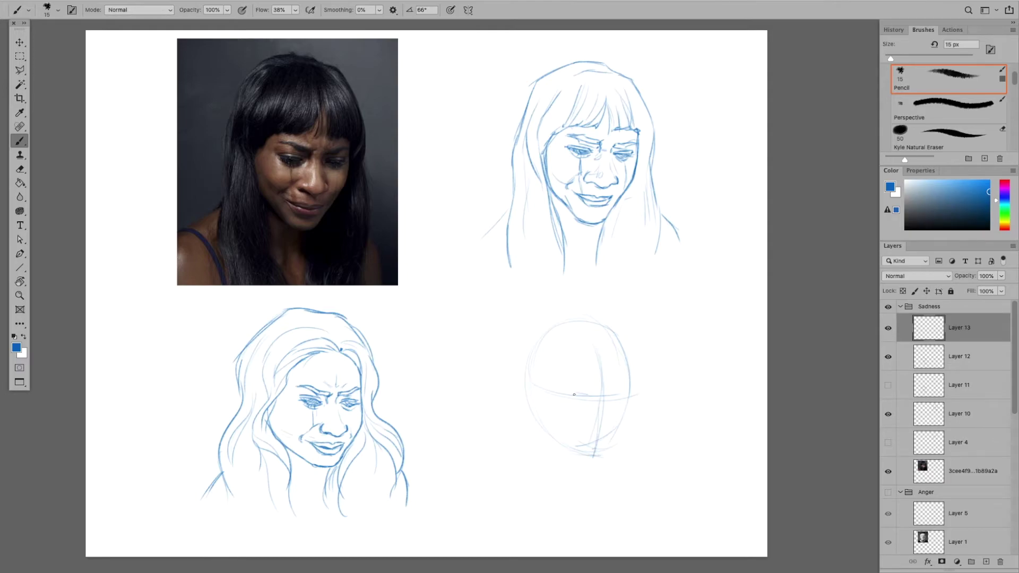
Rough in the third face's eyes, nose and mouth, and define its right cheek, jaw and chin
left_click_drag(581, 395, 571, 395)
left_click_drag(622, 396, 621, 399)
left_click_drag(613, 421, 602, 424)
left_click_drag(613, 414, 612, 419)
mouse_move(628, 363)
left_mouse_down()
mouse_move(630, 417)
mouse_move(632, 394)
mouse_move(605, 460)
left_mouse_up()
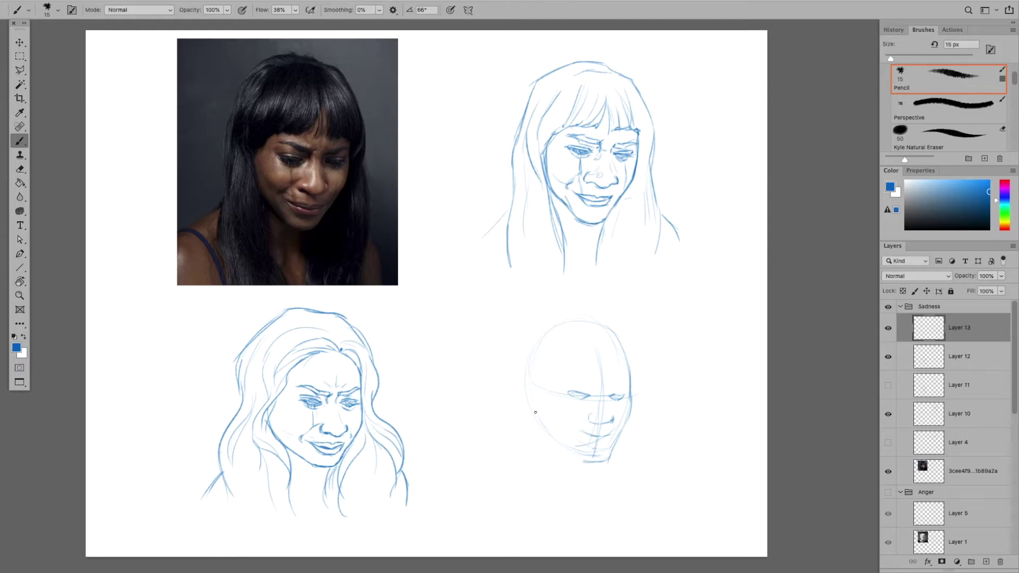
mouse_move(580, 459)
left_mouse_down()
mouse_move(553, 439)
mouse_move(589, 462)
left_mouse_up()
Sketch the third head's crown, hairline and right side hair, and rough in the ear on the left
left_click_drag(591, 321, 552, 337)
left_click_drag(627, 344, 640, 408)
mouse_move(617, 352)
left_mouse_down()
mouse_move(628, 374)
mouse_move(566, 357)
left_mouse_up()
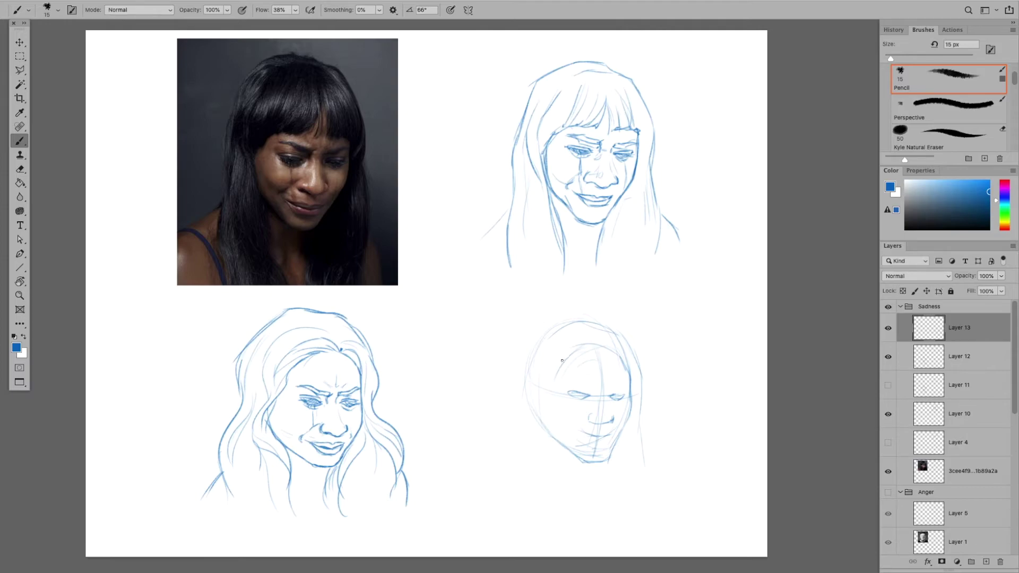
mouse_move(536, 388)
left_mouse_down()
mouse_move(531, 413)
mouse_move(527, 400)
mouse_move(544, 423)
mouse_move(545, 401)
left_mouse_up()
left_click_drag(547, 332, 523, 384)
left_click_drag(568, 324, 547, 335)
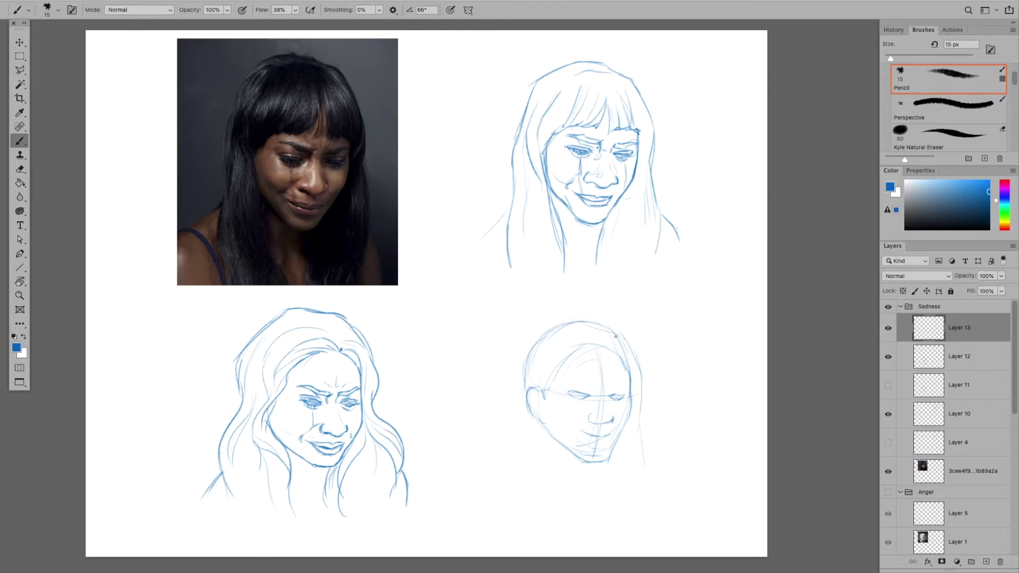
Strengthen the right hair edge and left jaw of the third head, and sketch the frowning eyebrows
left_click_drag(620, 339, 630, 373)
left_click_drag(538, 396, 553, 439)
left_click_drag(624, 334, 639, 398)
mouse_move(566, 396)
left_mouse_down()
mouse_move(590, 406)
mouse_move(580, 407)
mouse_move(599, 390)
mouse_move(561, 387)
mouse_move(592, 385)
left_mouse_up()
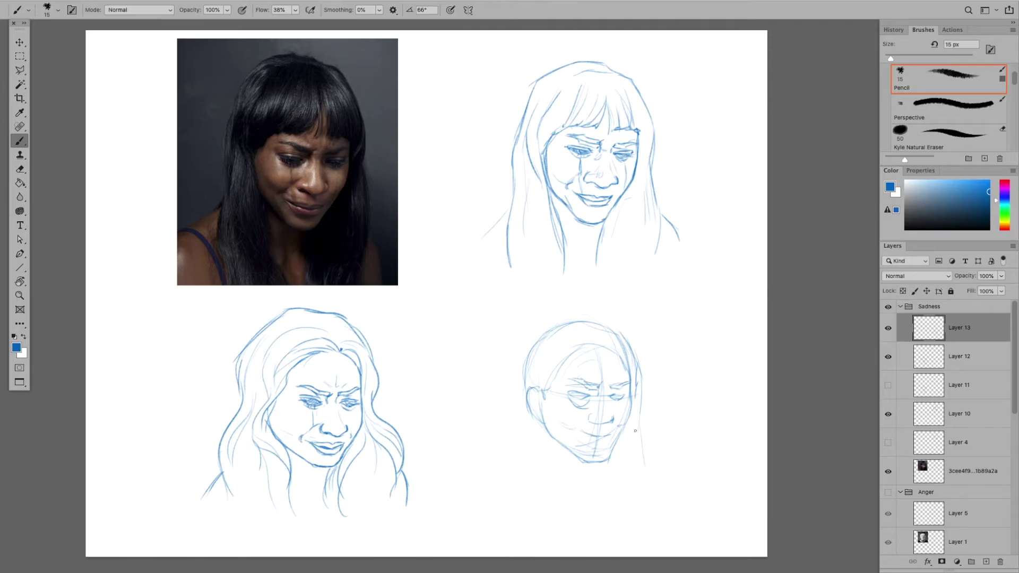
Redraw the chin and right jaw of the third face, cleaning up the cheek edge with the Eraser
mouse_move(621, 427)
left_mouse_down()
mouse_move(603, 465)
mouse_move(579, 468)
mouse_move(595, 467)
mouse_move(608, 464)
mouse_move(602, 448)
mouse_move(587, 463)
mouse_move(600, 460)
mouse_move(556, 437)
mouse_move(592, 470)
mouse_move(626, 462)
mouse_move(604, 445)
mouse_move(587, 467)
left_mouse_up()
key("e")
key("b")
left_click_drag(632, 396, 617, 431)
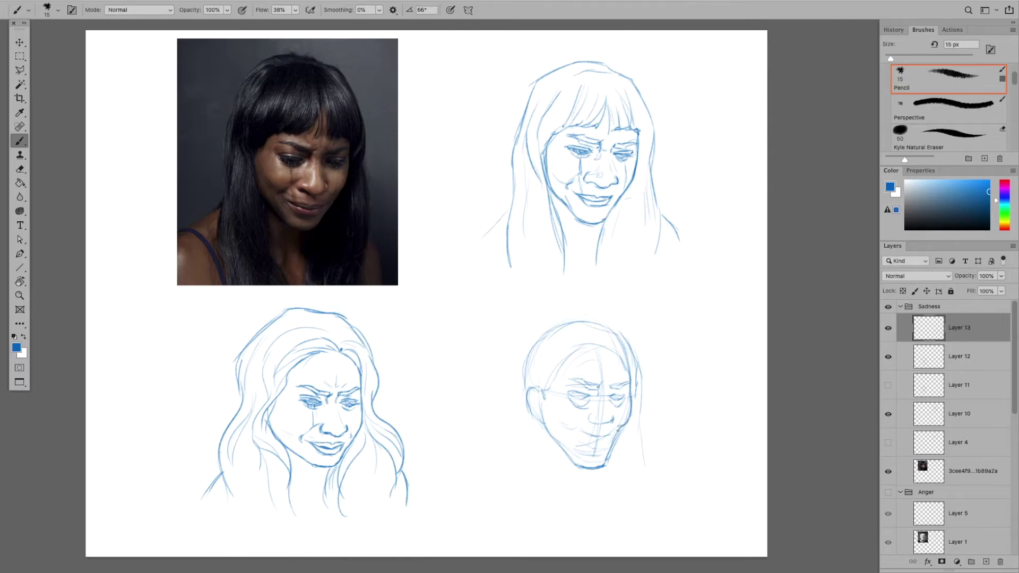
key("e")
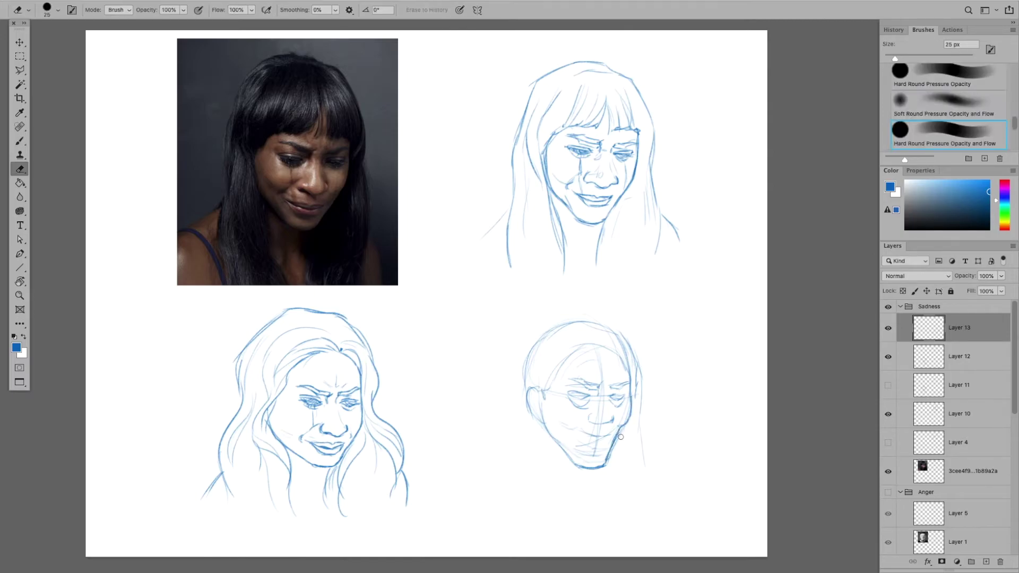
key("b")
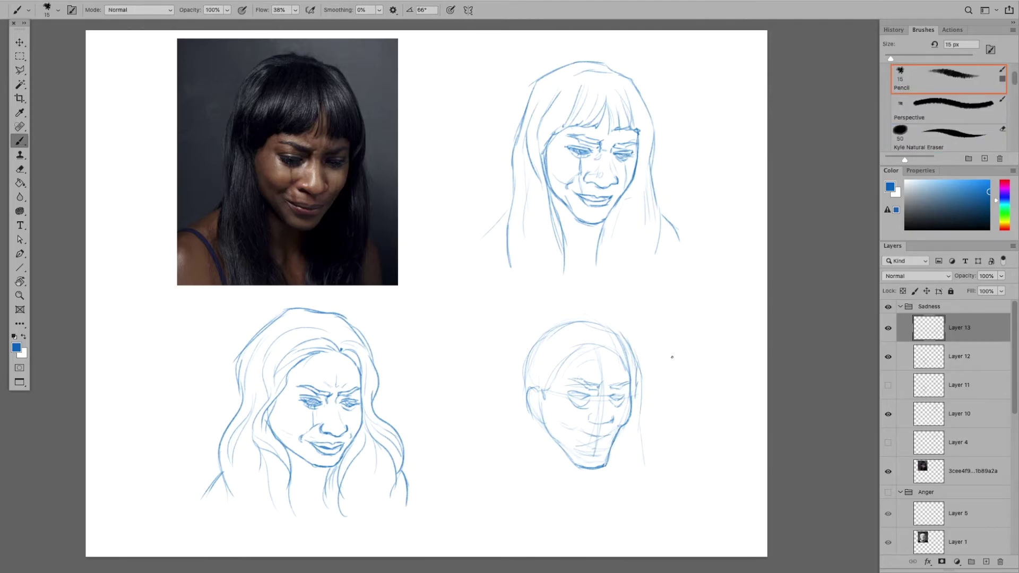
Darken the left head outline and draw the hairline curving down to the left temple
left_click_drag(524, 383, 528, 355)
mouse_move(526, 401)
left_mouse_down()
mouse_move(524, 375)
mouse_move(562, 326)
mouse_move(620, 333)
mouse_move(628, 377)
left_mouse_up()
mouse_move(571, 382)
left_mouse_down()
mouse_move(600, 361)
mouse_move(637, 396)
left_mouse_up()
key("ctrl+z")
key("ctrl+z")
left_click_drag(572, 343, 551, 409)
left_click_drag(568, 353, 557, 371)
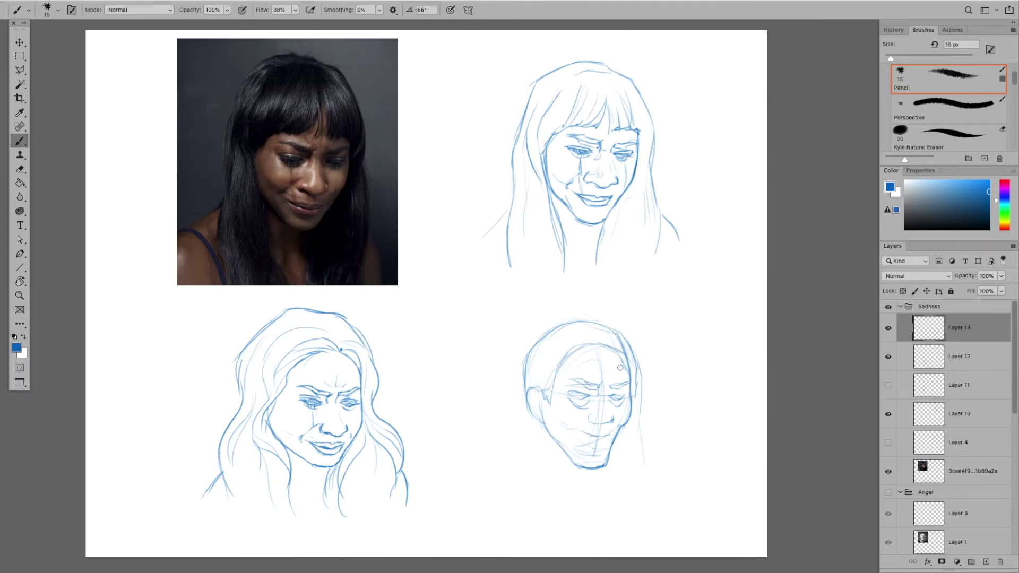
Sketch the left shoulder and right side hair, and reshape the slanted open mouth of the third face
key("e")
key("b")
left_click_drag(539, 448, 516, 483)
left_click_drag(626, 422, 631, 457)
left_click_drag(626, 348, 632, 395)
mouse_move(588, 444)
left_mouse_down()
mouse_move(605, 444)
mouse_move(597, 438)
left_mouse_up()
left_click_drag(602, 445, 610, 440)
mouse_move(585, 437)
left_mouse_down()
mouse_move(609, 440)
mouse_move(587, 445)
mouse_move(606, 445)
mouse_move(578, 428)
left_mouse_up()
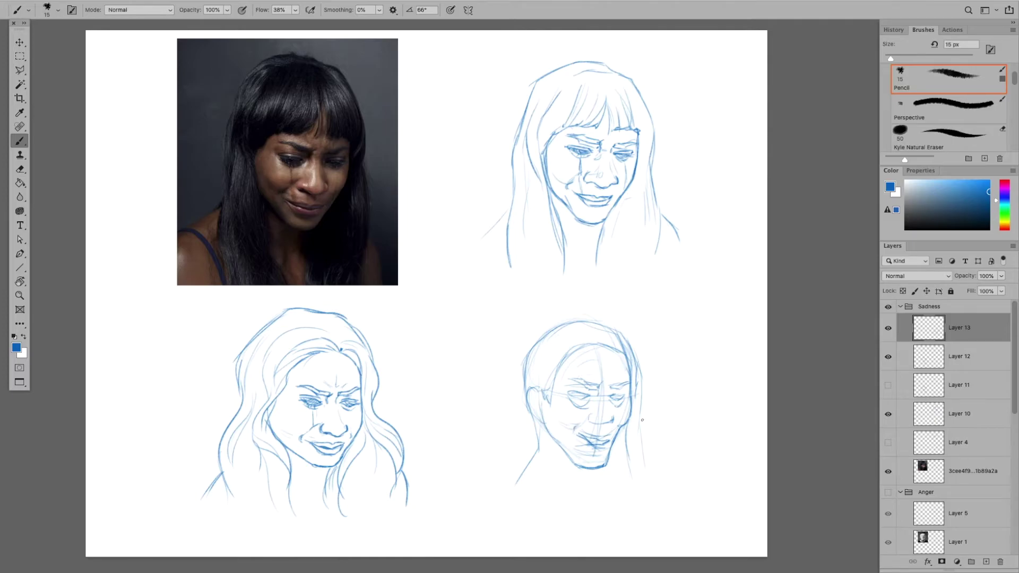
Add the left cheek crease, mouth corner and nostril lines to the third face
left_click_drag(554, 421, 572, 425)
left_click_drag(580, 434, 586, 440)
left_click_drag(589, 416, 594, 421)
left_click_drag(317, 158, 308, 226)
key("ctrl+z")
left_click_drag(593, 420, 604, 427)
Extend the hair line right of the jaw and erase the stray outer hair line beside it
left_click_drag(629, 423, 633, 484)
key("e")
left_click_drag(641, 404, 647, 484)
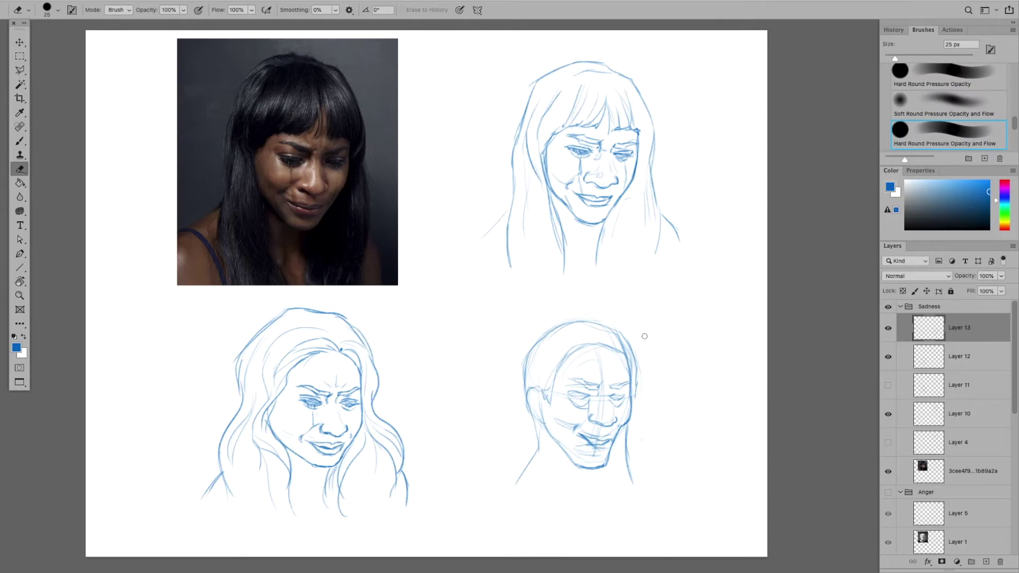
Add swept-back hair strands from the hairline to the left ear, and draw both sides of the neck
key("b")
mouse_move(594, 341)
left_mouse_down()
mouse_move(544, 387)
mouse_move(552, 352)
left_mouse_up()
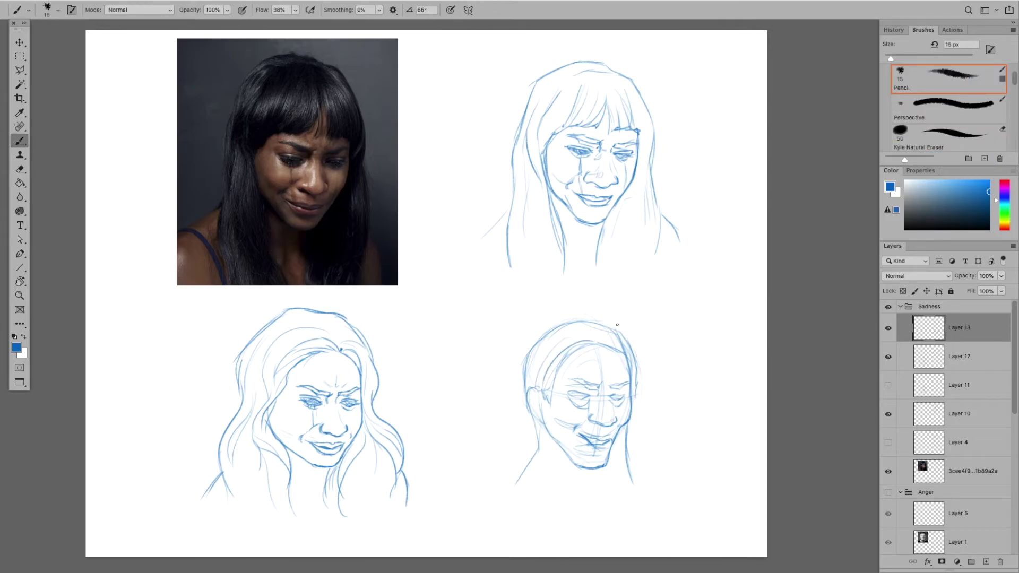
key("e")
mouse_move(586, 341)
left_mouse_down()
mouse_move(549, 365)
mouse_move(570, 347)
mouse_move(533, 353)
mouse_move(535, 370)
left_mouse_up()
key("b")
left_click_drag(569, 451, 574, 494)
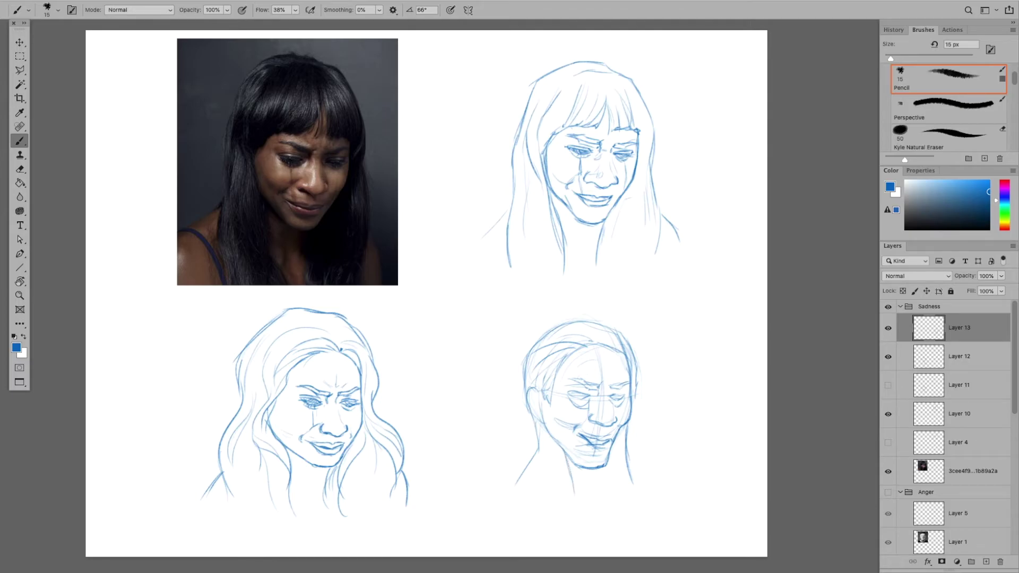
left_click_drag(606, 464, 607, 490)
Move the rough third head on Layer 13 slightly upward
key("v")
left_click(632, 373, "super")
left_click_drag(632, 374, 630, 365)
key("ctrl+z")
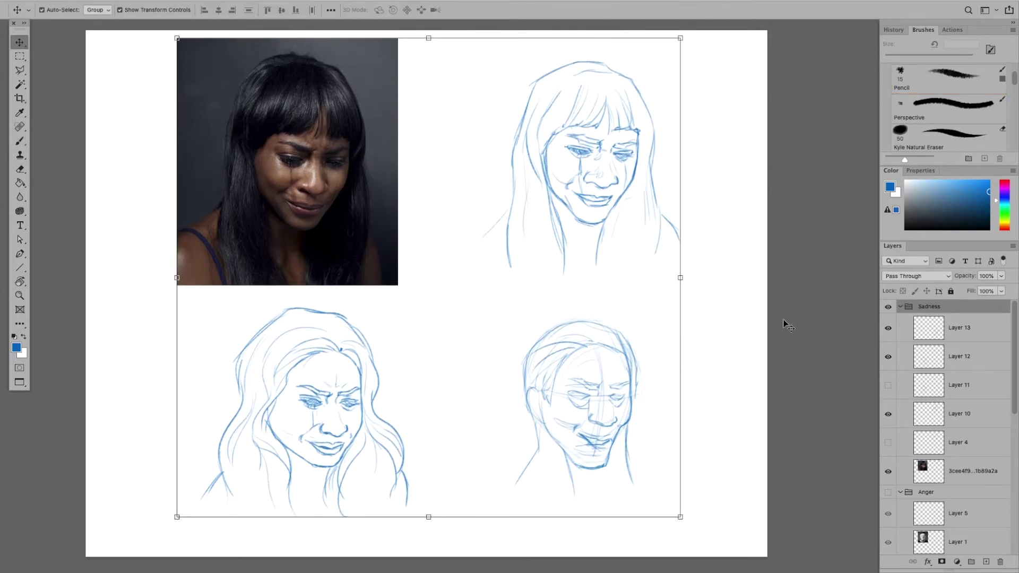
left_click(958, 331)
left_click_drag(631, 389, 628, 376)
key("b")
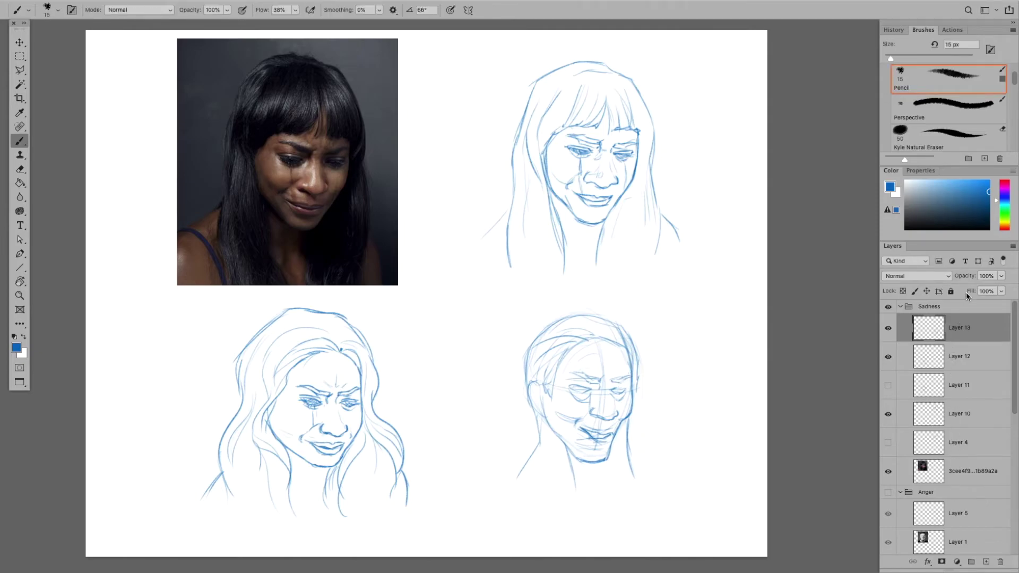
Lower Layer 13's opacity to 36% and add a new layer above it for clean lines
left_click(1001, 276)
left_click(970, 289)
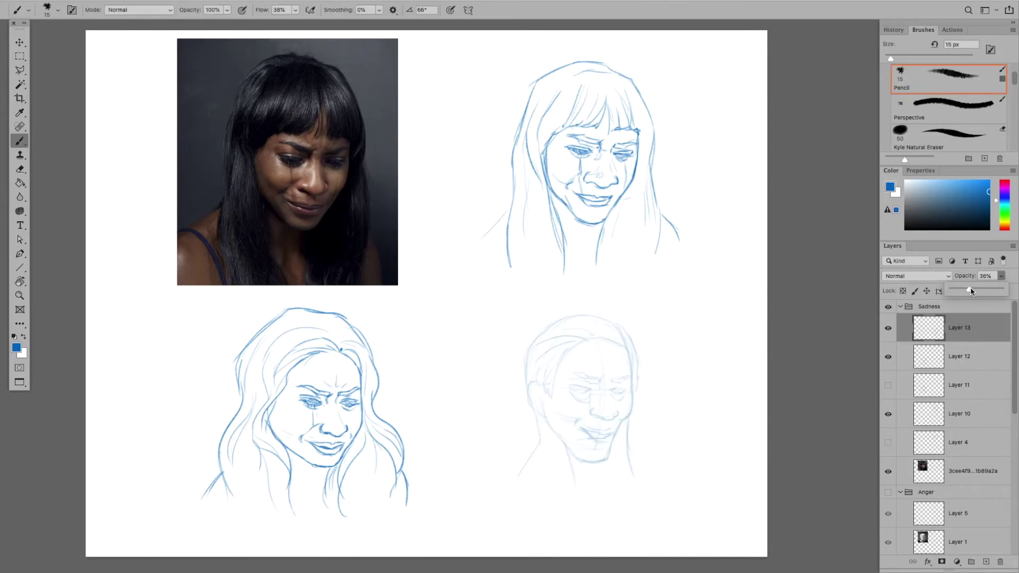
left_click(986, 561)
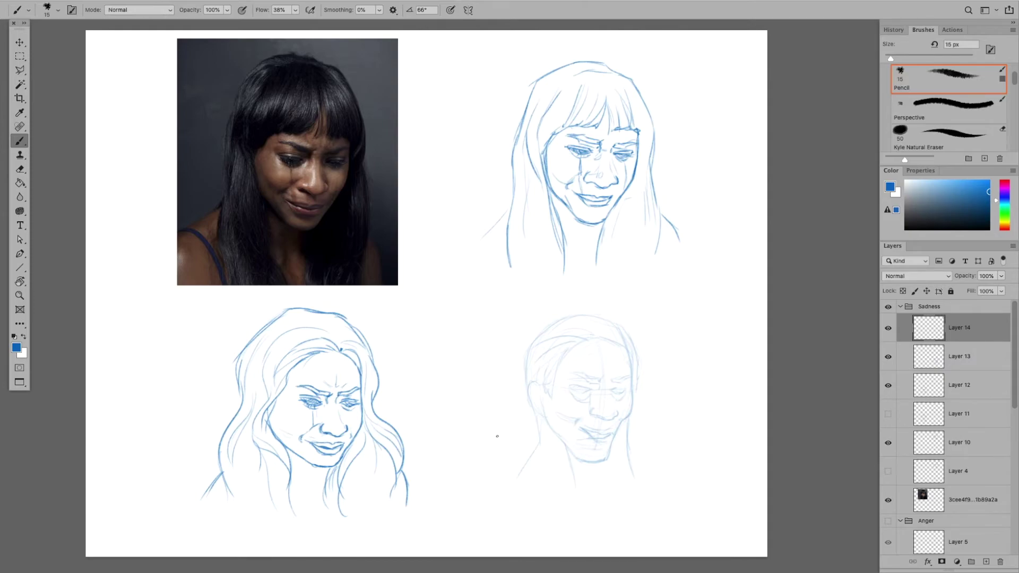
Draw clean, narrowed, downcast eyes for the third face over the faded sketch
left_click_drag(569, 387, 579, 387)
left_click_drag(575, 386, 588, 391)
left_click_drag(576, 388, 583, 391)
left_click_drag(582, 395, 593, 392)
left_click_drag(613, 391, 620, 396)
left_click_drag(572, 383, 631, 388)
Outline the right side of the third face from temple to jaw and define the chin
mouse_move(630, 351)
left_mouse_down()
mouse_move(631, 383)
mouse_move(634, 345)
mouse_move(624, 419)
mouse_move(634, 410)
mouse_move(613, 443)
left_mouse_up()
key("super+z")
key("super+z")
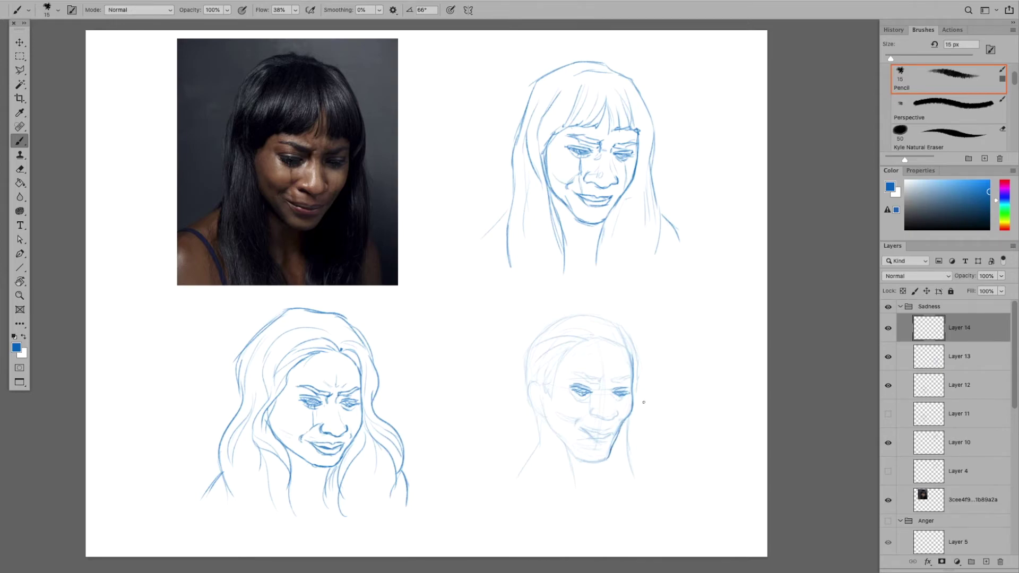
left_click_drag(601, 460, 611, 457)
Draw the clean left cheek crease, nose and nostrils, and the line under the left eye
left_click_drag(561, 412, 575, 415)
left_click_drag(593, 414, 593, 410)
left_click_drag(597, 413, 614, 419)
left_click_drag(573, 392, 591, 393)
Draw the third face's clean furrowed eyebrows, retrying the left brow strokes
left_click_drag(609, 380, 612, 382)
left_click_drag(611, 380, 618, 381)
mouse_move(568, 372)
left_mouse_down()
mouse_move(595, 374)
mouse_move(588, 382)
mouse_move(612, 368)
mouse_move(583, 372)
left_mouse_up()
key("super+z")
left_click_drag(573, 374, 596, 379)
key("ctrl+z")
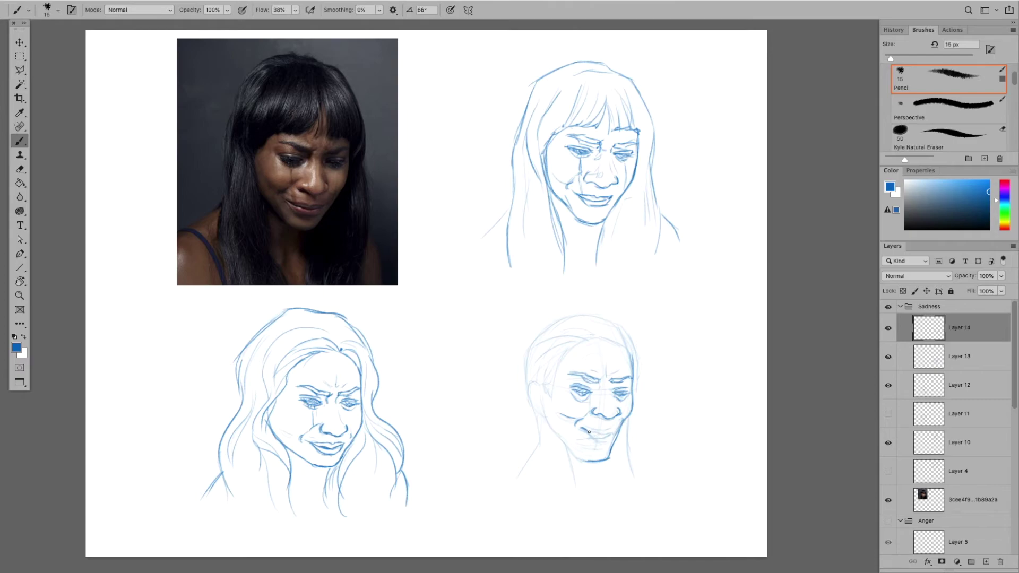
Draw clean lips and the parting of the slanted mouth on the third face
left_click_drag(590, 432, 611, 434)
left_click_drag(590, 431, 607, 432)
left_click_drag(589, 431, 599, 438)
key("super+z")
left_click_drag(587, 431, 611, 436)
Accent the left eye, add a tear line beside the nose, and draw the hairline down to the left temple
left_click_drag(573, 388, 587, 391)
left_click_drag(585, 406, 584, 415)
left_click_drag(597, 336, 627, 355)
key("ctrl+z")
mouse_move(610, 338)
left_mouse_down()
mouse_move(634, 360)
mouse_move(581, 343)
mouse_move(552, 396)
left_mouse_up()
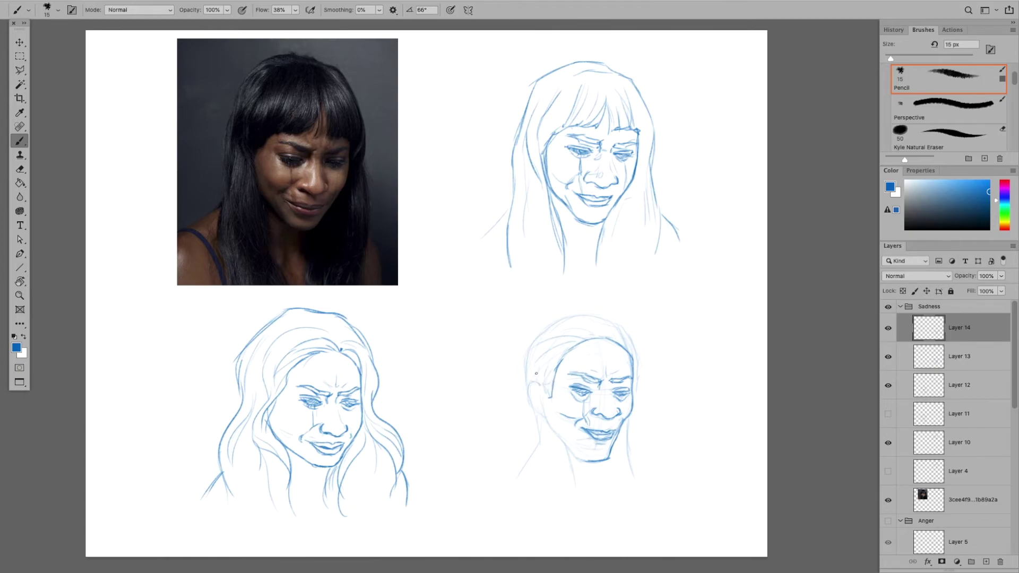
Draw the clean left ear, the crown and right outline of the hair, and the hair beside the jaw
mouse_move(541, 375)
left_mouse_down()
mouse_move(529, 384)
mouse_move(543, 405)
left_mouse_up()
mouse_move(539, 377)
left_mouse_down()
mouse_move(534, 384)
mouse_move(549, 397)
left_mouse_up()
left_click_drag(633, 373, 633, 393)
mouse_move(574, 317)
left_mouse_down()
mouse_move(625, 334)
mouse_move(619, 328)
mouse_move(630, 356)
mouse_move(643, 355)
mouse_move(633, 344)
mouse_move(636, 375)
left_mouse_up()
left_click_drag(627, 419, 630, 455)
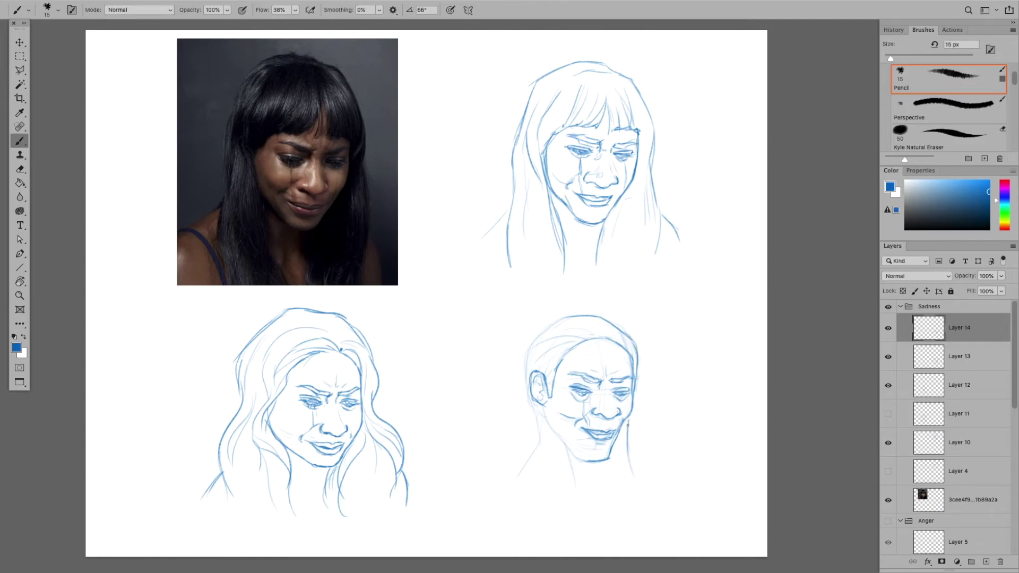
Outline the left jaw and left side of the head, and redraw the line falling from neck to shoulder
mouse_move(546, 405)
left_mouse_down()
mouse_move(553, 428)
mouse_move(591, 462)
left_mouse_up()
left_click_drag(543, 335, 569, 316)
mouse_move(531, 349)
left_mouse_down()
mouse_move(527, 377)
mouse_move(559, 442)
mouse_move(529, 379)
mouse_move(540, 448)
mouse_move(530, 475)
mouse_move(552, 438)
mouse_move(538, 434)
mouse_move(524, 477)
left_mouse_up()
key("ctrl+z")
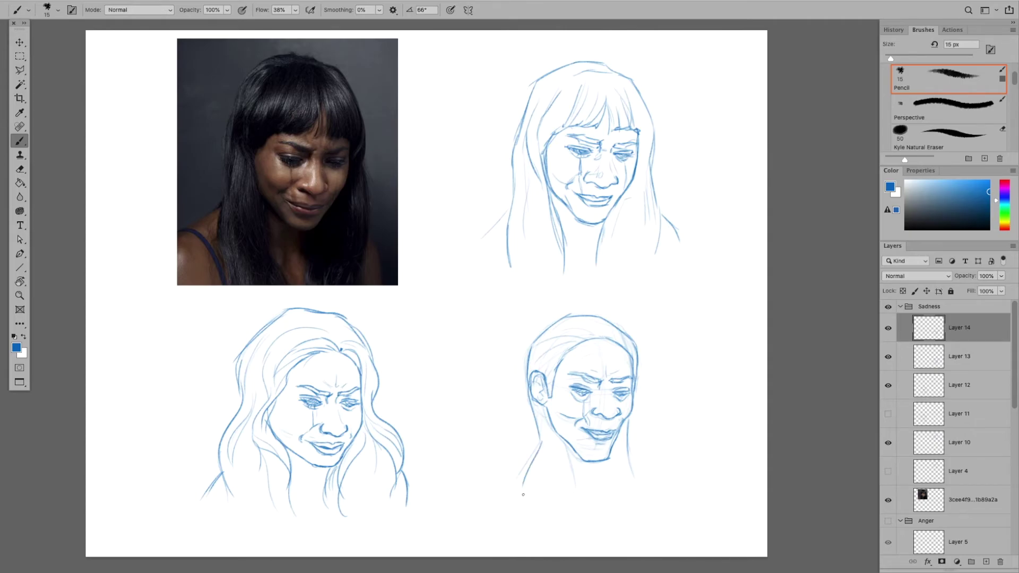
key("ctrl+z")
left_click_drag(540, 441, 521, 477)
Draw the third figure's neck and both shoulder lines, and hide the rough sketch on Layer 13
left_click(889, 360)
left_click(889, 360)
mouse_move(569, 443)
left_mouse_down()
mouse_move(577, 477)
mouse_move(612, 483)
left_mouse_up()
left_click_drag(532, 461, 510, 484)
key("super+z")
mouse_move(540, 448)
left_mouse_down()
mouse_move(520, 486)
mouse_move(497, 488)
left_mouse_up()
left_click_drag(631, 461, 651, 484)
left_click(888, 356)
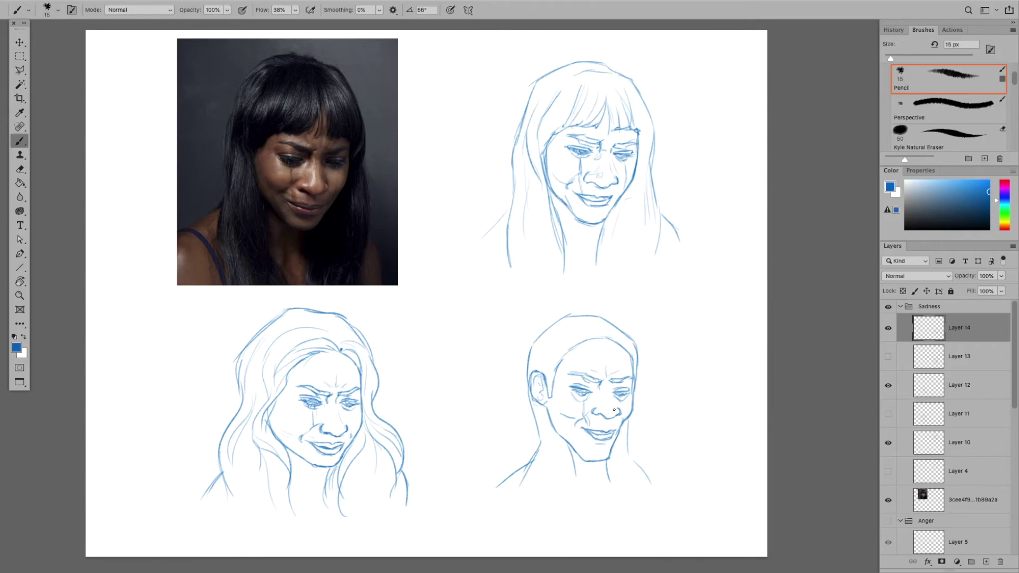
Erase the left part of the third face's mouth and redraw its lower lip and corner
key("e")
mouse_move(589, 430)
left_mouse_down()
mouse_move(604, 434)
mouse_move(593, 439)
left_mouse_up()
key("b")
left_click_drag(591, 436, 601, 441)
left_click_drag(584, 431, 580, 429)
Add a crease at the nose bridge and draw combed-back strands between the hairline and crown
left_click_drag(600, 386, 602, 387)
mouse_move(586, 339)
left_mouse_down()
mouse_move(548, 347)
mouse_move(558, 359)
mouse_move(577, 344)
mouse_move(544, 354)
mouse_move(559, 360)
mouse_move(575, 349)
mouse_move(545, 380)
mouse_move(561, 360)
mouse_move(547, 387)
left_mouse_up()
left_click_drag(574, 348, 558, 372)
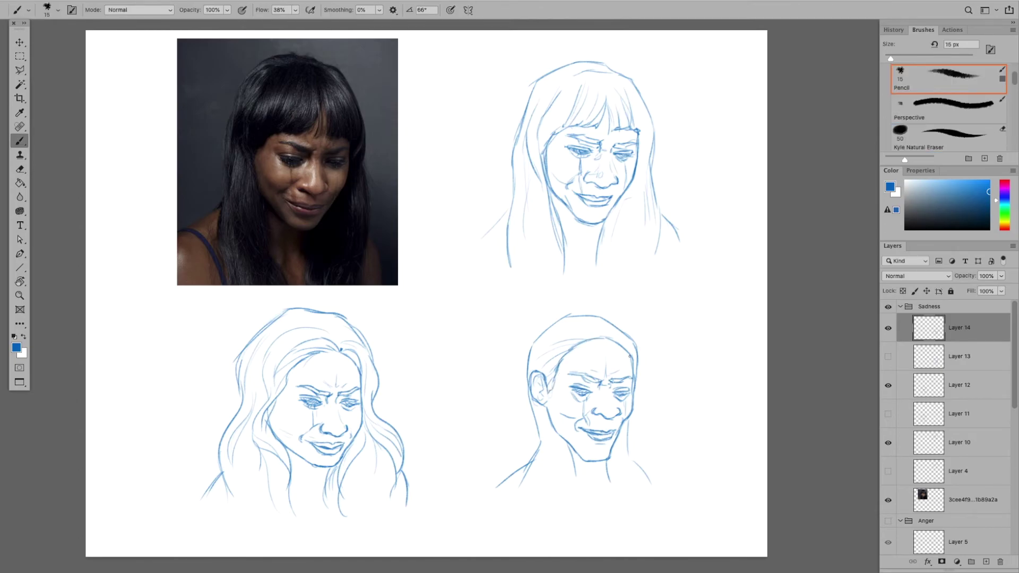
left_click_drag(613, 337, 630, 334)
left_click_drag(552, 336, 586, 331)
left_click_drag(531, 356, 578, 319)
Draw straight hair falling behind the ear and jaw on both sides, and extend the right shoulder line
left_click_drag(537, 408, 552, 467)
mouse_move(630, 419)
left_mouse_down()
mouse_move(630, 458)
mouse_move(643, 475)
left_mouse_up()
mouse_move(624, 425)
left_mouse_down()
mouse_move(641, 483)
mouse_move(618, 438)
mouse_move(624, 478)
left_mouse_up()
left_click_drag(562, 439, 565, 471)
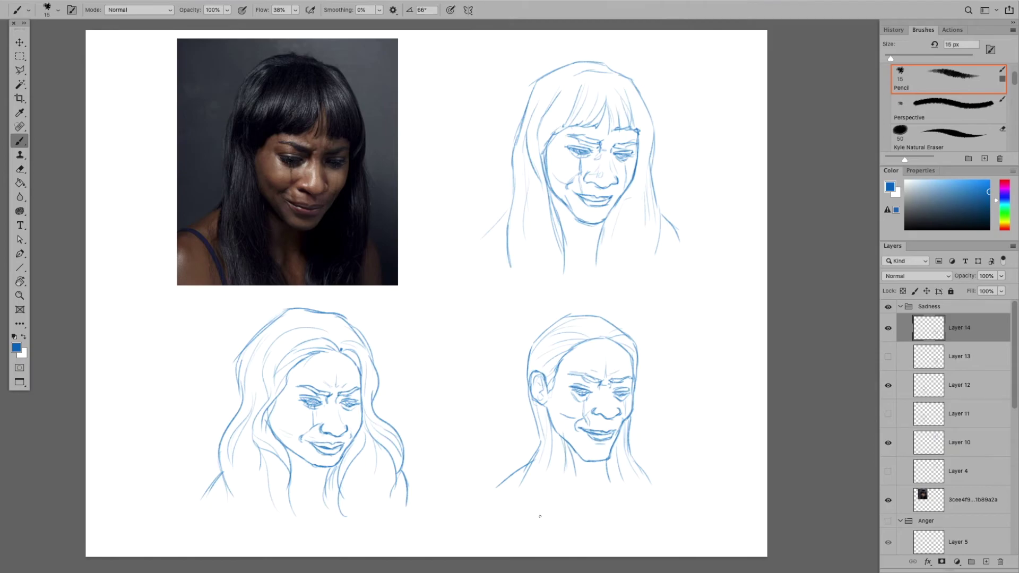
mouse_move(631, 451)
left_mouse_down()
mouse_move(643, 487)
mouse_move(651, 477)
mouse_move(661, 488)
left_mouse_up()
Erase the left cheek crease of the third face and try a new crease stroke
key("e")
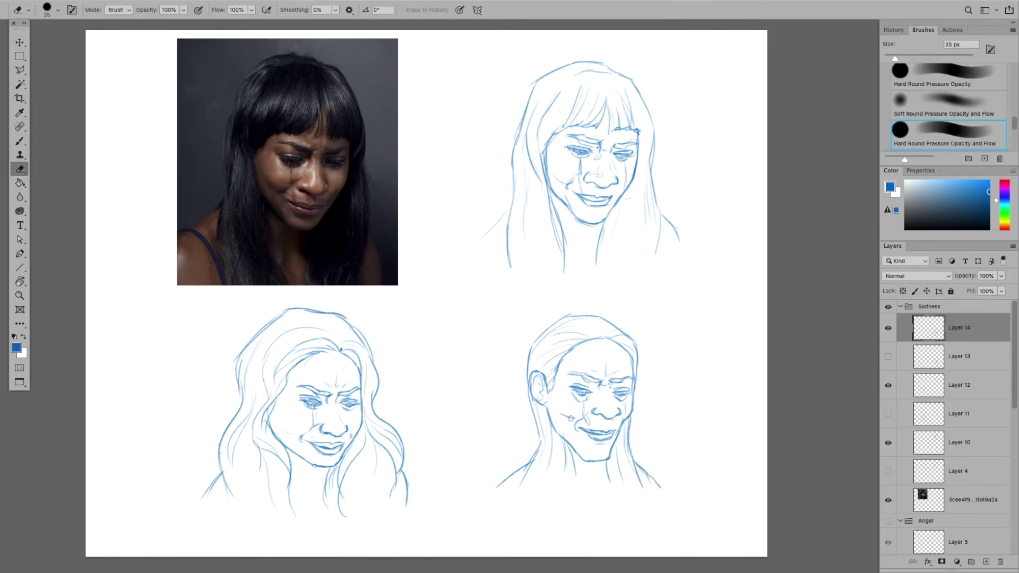
key("b")
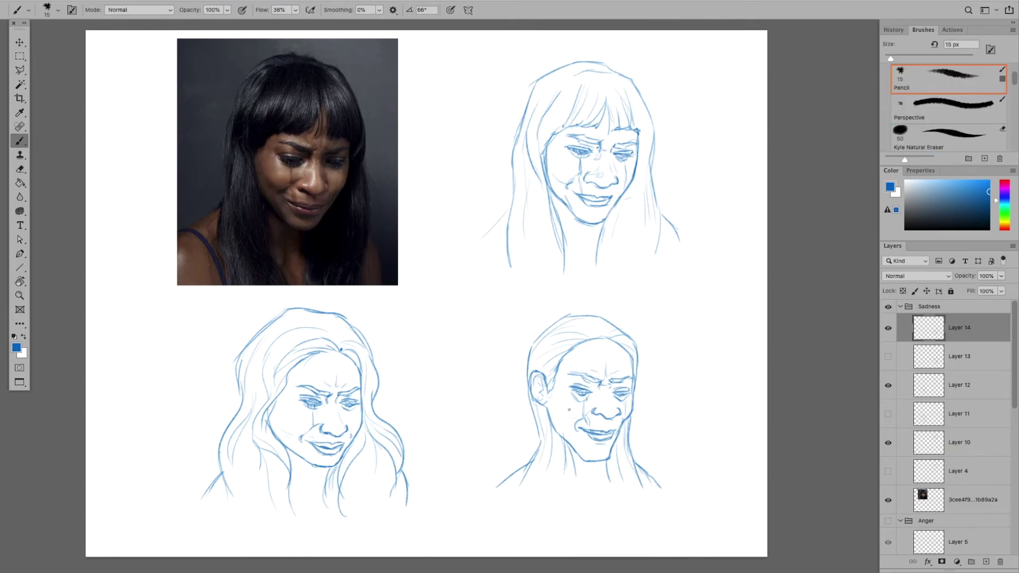
left_click_drag(561, 414, 575, 421)
key("ctrl+z")
Darken the left eye and reinforce the hair strands, earlobe, right hair edge and left neck line
left_click_drag(577, 390, 585, 391)
left_click_drag(566, 343, 532, 367)
left_click_drag(540, 403, 546, 405)
left_click_drag(636, 378, 637, 397)
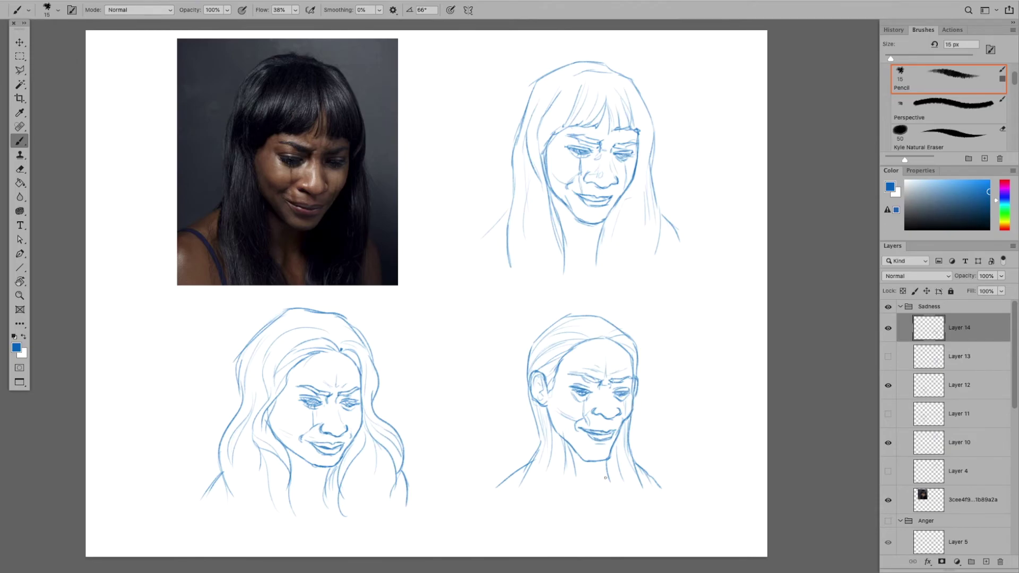
left_click_drag(569, 449, 577, 483)
Hide and collapse the Sadness group, show the Anger group, and select Layer 5 in it
left_click(888, 306)
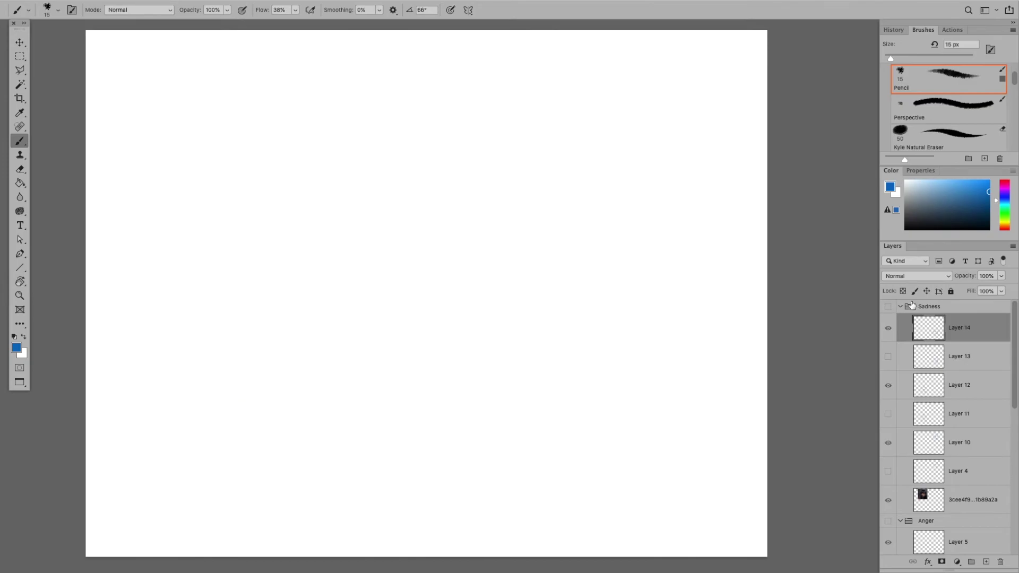
left_click(901, 306)
left_click(888, 320)
left_click(958, 341)
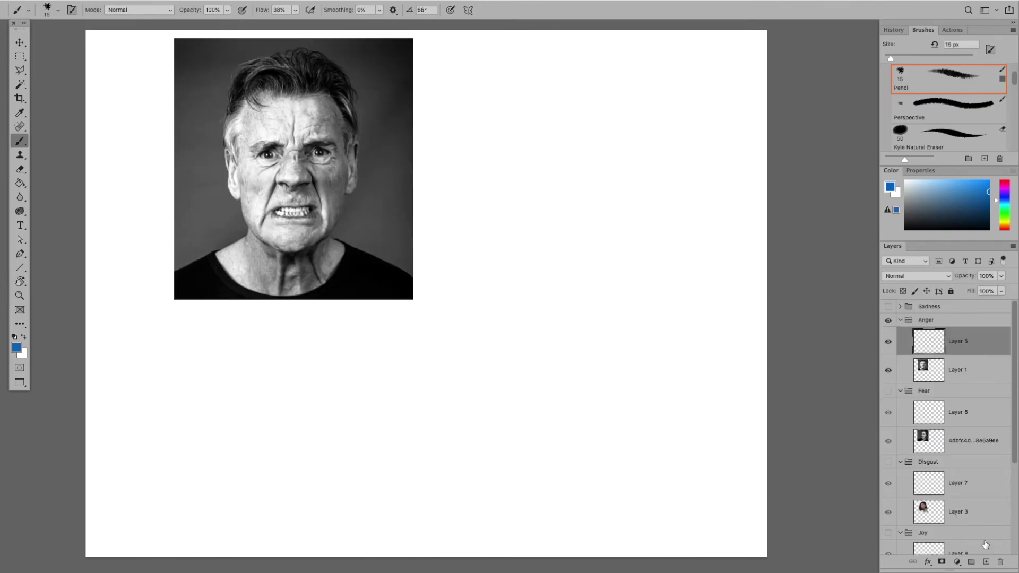
Sketch the angry man's oval head beside his photo, with a centre line, eye line and rough facial features
left_click_drag(581, 79, 518, 166)
left_click_drag(610, 96, 581, 245)
left_click_drag(509, 154, 651, 158)
left_click_drag(573, 99, 573, 231)
mouse_move(536, 155)
left_mouse_down()
mouse_move(556, 151)
mouse_move(573, 181)
mouse_move(568, 205)
mouse_move(601, 155)
left_mouse_up()
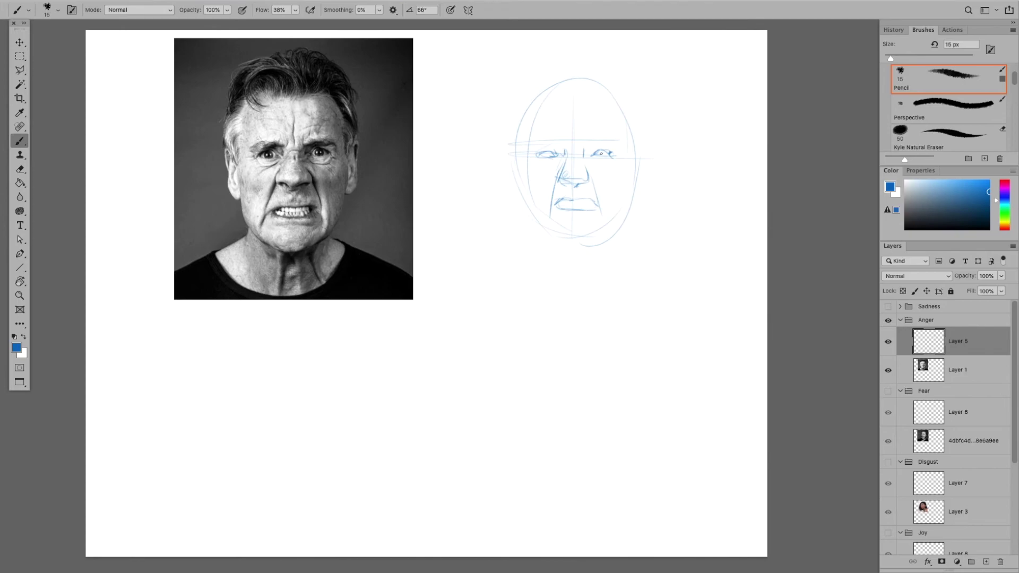
Reshape the head's jaw and right side, and sketch in the brow line and forehead hairline
left_click_drag(527, 220, 575, 245)
left_click_drag(629, 213, 590, 248)
left_click_drag(628, 121, 627, 226)
left_click_drag(534, 146, 562, 143)
left_click_drag(548, 107, 587, 104)
left_click_drag(625, 137, 629, 223)
Erase part of the head's left edge and sketch the ear on the right side
key("e")
mouse_move(525, 154)
left_mouse_down()
mouse_move(527, 220)
mouse_move(523, 185)
left_mouse_up()
key("b")
left_click_drag(634, 146, 637, 172)
Sketch the swept-back hair mass over the top and sides of the head
left_click_drag(518, 154, 531, 82)
left_click_drag(536, 106, 635, 69)
left_click_drag(568, 66, 595, 96)
left_click_drag(599, 80, 634, 146)
Mark the bags under both eyes and build up the angular jaw and chin lines
left_click_drag(539, 164, 557, 162)
left_click_drag(594, 160, 611, 162)
left_click_drag(629, 175, 589, 241)
left_click_drag(525, 204, 587, 244)
mouse_move(567, 216)
left_mouse_down()
mouse_move(596, 217)
mouse_move(598, 231)
left_mouse_up()
left_click_drag(575, 238, 603, 237)
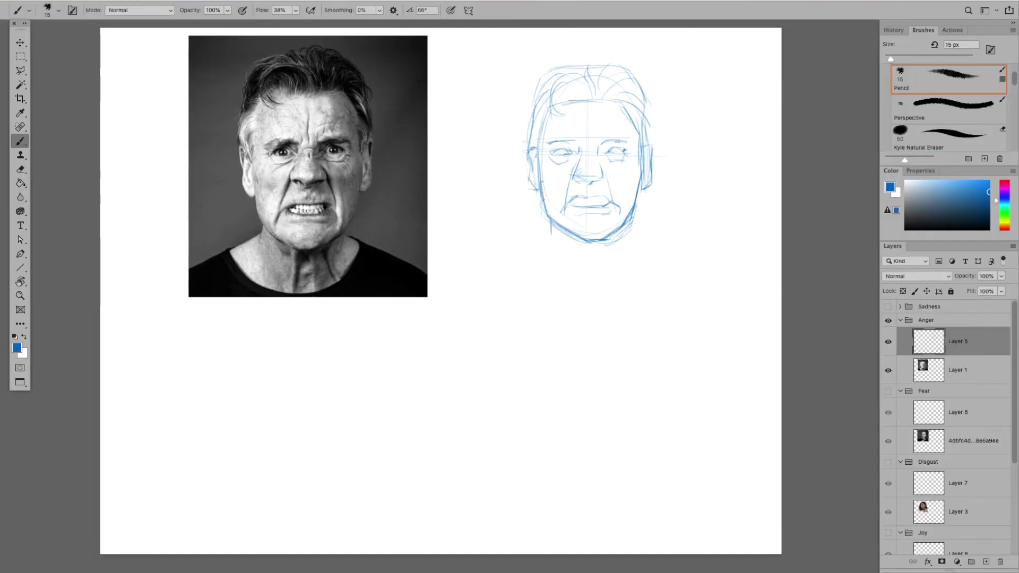
Sketch the neck, a right shoulder line and the curved shirt collar below the head
left_click_drag(629, 228, 692, 257)
mouse_move(549, 232)
left_mouse_down()
mouse_move(506, 265)
mouse_move(587, 280)
left_mouse_up()
left_click_drag(587, 281, 647, 245)
left_click_drag(611, 236, 612, 272)
Add rough strokes for the forehead, eye line, left cheek and mouth area, undoing one stray stroke
left_click_drag(674, 119, 644, 119)
left_click_drag(559, 118, 553, 146)
left_click_drag(528, 152, 598, 149)
left_click_drag(264, 159, 261, 177)
key("super+z")
left_click_drag(550, 154, 544, 179)
mouse_move(546, 176)
left_mouse_down()
mouse_move(579, 178)
mouse_move(572, 196)
left_mouse_up()
Fade the rough sketch by lowering its layer opacity, and begin the eyes and nose on a new layer
left_click_drag(965, 276, 939, 276)
left_click(986, 561)
mouse_move(577, 151)
left_mouse_down()
mouse_move(598, 151)
mouse_move(586, 139)
mouse_move(602, 144)
mouse_move(599, 159)
left_mouse_up()
left_click_drag(569, 143, 571, 156)
left_click_drag(575, 162, 579, 179)
mouse_move(553, 138)
left_mouse_down()
mouse_move(548, 153)
mouse_move(529, 152)
mouse_move(526, 143)
mouse_move(549, 138)
left_mouse_up()
Draw clean forehead and eye creases, the folds beside the nose and the snarling mouth
mouse_move(561, 114)
left_mouse_down()
mouse_move(558, 147)
mouse_move(568, 152)
left_mouse_up()
mouse_move(519, 147)
left_mouse_down()
mouse_move(531, 163)
mouse_move(544, 161)
left_mouse_up()
mouse_move(549, 157)
left_mouse_down()
mouse_move(545, 179)
mouse_move(563, 180)
left_mouse_up()
mouse_move(578, 175)
left_mouse_down()
mouse_move(550, 175)
mouse_move(564, 184)
mouse_move(582, 176)
mouse_move(559, 199)
mouse_move(536, 201)
left_mouse_up()
left_click_drag(581, 176, 593, 204)
mouse_move(541, 197)
left_mouse_down()
mouse_move(576, 200)
mouse_move(542, 199)
mouse_move(555, 215)
left_mouse_up()
mouse_move(536, 203)
left_mouse_down()
mouse_move(532, 218)
mouse_move(596, 223)
left_mouse_up()
Draw clean lines for both sides of the face, the temples and the ears
left_click_drag(612, 135, 595, 224)
left_click_drag(511, 142, 548, 236)
mouse_move(535, 122)
left_mouse_down()
mouse_move(551, 120)
mouse_move(551, 141)
left_mouse_up()
left_click_drag(575, 142, 586, 143)
mouse_move(564, 101)
left_mouse_down()
mouse_move(593, 102)
mouse_move(615, 152)
left_mouse_up()
mouse_move(620, 159)
left_mouse_down()
mouse_move(622, 145)
mouse_move(610, 192)
left_mouse_up()
left_click_drag(509, 139, 499, 190)
left_click_drag(616, 160, 614, 175)
Draw clean hair outlines along the left side, the top and the right temple
left_click_drag(515, 115, 502, 153)
left_click_drag(509, 81, 499, 150)
mouse_move(552, 65)
left_mouse_down()
mouse_move(533, 102)
mouse_move(620, 114)
left_mouse_up()
left_click_drag(616, 125, 614, 153)
Draw the chin, neck tendons, collar and shoulder lines of the first angry face
mouse_move(574, 201)
left_mouse_down()
mouse_move(583, 196)
mouse_move(596, 215)
left_mouse_up()
left_click_drag(529, 209, 522, 231)
left_click_drag(584, 230, 576, 275)
left_click_drag(551, 238, 555, 271)
left_click_drag(522, 231, 502, 247)
left_click_drag(618, 243, 591, 278)
left_click_drag(507, 242, 476, 261)
left_click_drag(503, 244, 569, 282)
Hide the rough sketch on Layer 5 and reinforce the right jaw and left hair edge
left_click(888, 370)
left_click_drag(607, 196, 598, 221)
left_click_drag(513, 88, 497, 147)
On a new layer, block in a second head below the photo with a centre line and eye line
key("alt+shift+super+n")
left_click_drag(281, 333, 318, 350)
left_click_drag(296, 529, 379, 526)
left_click_drag(357, 331, 361, 443)
left_click_drag(310, 404, 407, 402)
left_click_drag(319, 325, 372, 314)
left_click_drag(319, 402, 411, 398)
Rough in the second face's angry brows, eyes, nose and open mouth
mouse_move(310, 331)
left_mouse_down()
mouse_move(306, 398)
mouse_move(351, 403)
left_mouse_up()
mouse_move(370, 398)
left_mouse_down()
mouse_move(391, 401)
mouse_move(371, 431)
left_mouse_up()
left_click_drag(322, 391, 349, 395)
left_click_drag(371, 395, 394, 387)
left_click_drag(347, 443, 380, 444)
left_click_drag(382, 427, 385, 445)
left_click_drag(350, 397, 361, 402)
left_click_drag(370, 404, 392, 396)
Sketch the sides of the second face and its broad jaw
left_click_drag(312, 392, 314, 440)
left_click_drag(403, 383, 406, 427)
left_click_drag(313, 404, 350, 473)
left_click_drag(411, 387, 399, 457)
left_click_drag(411, 416, 382, 475)
left_click_drag(313, 441, 348, 475)
Sketch the second head's hairline, left ear and voluminous hair outline
left_click_drag(355, 351, 406, 401)
left_click_drag(325, 361, 314, 429)
left_click_drag(312, 393, 305, 434)
mouse_move(331, 356)
left_mouse_down()
mouse_move(357, 349)
mouse_move(297, 414)
left_mouse_up()
mouse_move(361, 342)
left_mouse_down()
mouse_move(362, 355)
mouse_move(378, 340)
left_mouse_up()
left_click_drag(324, 320, 395, 313)
left_click_drag(406, 325, 430, 405)
Add the second figure's neck lines, then erase and redraw the top of the hair
mouse_move(325, 460)
left_mouse_down()
mouse_move(325, 485)
mouse_move(324, 472)
left_mouse_up()
left_click_drag(377, 467, 389, 496)
mouse_move(330, 357)
left_mouse_down()
mouse_move(297, 384)
mouse_move(327, 344)
left_mouse_up()
key("e")
mouse_move(384, 330)
left_mouse_down()
mouse_move(414, 352)
mouse_move(404, 340)
left_mouse_up()
key("b")
left_click_drag(318, 325, 417, 345)
Lower the second rough sketch's opacity and draw its scowling brows and eyes on a new layer
left_click_drag(965, 276, 932, 276)
left_click(986, 561)
mouse_move(373, 399)
left_mouse_down()
mouse_move(394, 395)
mouse_move(395, 409)
mouse_move(394, 390)
left_mouse_up()
mouse_move(384, 393)
left_mouse_down()
mouse_move(399, 392)
mouse_move(361, 409)
left_mouse_up()
mouse_move(368, 397)
left_mouse_down()
mouse_move(369, 408)
mouse_move(349, 406)
left_mouse_up()
left_click_drag(332, 400, 354, 395)
Draw the second face's brow furrows, the nose folds and the bared mouth
mouse_move(361, 370)
left_mouse_down()
mouse_move(362, 384)
mouse_move(354, 377)
left_mouse_up()
left_click_drag(368, 379, 386, 374)
left_click_drag(346, 412, 354, 424)
mouse_move(353, 425)
left_mouse_down()
mouse_move(381, 414)
mouse_move(369, 416)
mouse_move(380, 441)
left_mouse_up()
mouse_move(351, 449)
left_mouse_down()
mouse_move(387, 445)
mouse_move(356, 441)
left_mouse_up()
Draw clean jaw, cheek and left ear lines on the second face
mouse_move(407, 389)
left_mouse_down()
mouse_move(406, 451)
mouse_move(366, 478)
left_mouse_up()
mouse_move(313, 393)
left_mouse_down()
mouse_move(313, 429)
mouse_move(364, 473)
left_mouse_up()
mouse_move(348, 422)
left_mouse_down()
mouse_move(318, 470)
mouse_move(361, 505)
mouse_move(461, 479)
mouse_move(412, 388)
mouse_move(411, 428)
left_mouse_up()
left_click_drag(309, 394, 309, 418)
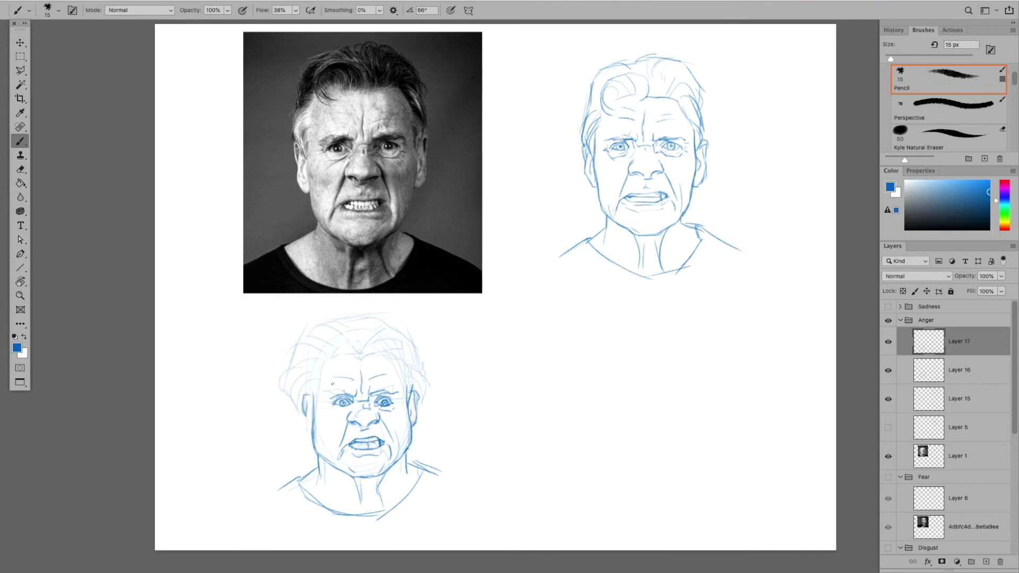
Draw clean flowing hair locks around the second head and reinforce the left side of the face
left_click_drag(324, 365, 314, 414)
mouse_move(291, 360)
left_mouse_down()
mouse_move(287, 404)
mouse_move(298, 404)
left_mouse_up()
left_click_drag(319, 345, 360, 359)
left_click_drag(291, 367, 350, 351)
mouse_move(292, 362)
left_mouse_down()
mouse_move(366, 316)
mouse_move(419, 409)
left_mouse_up()
left_click_drag(394, 353, 417, 398)
left_click_drag(385, 334, 404, 366)
left_click_drag(319, 366, 316, 457)
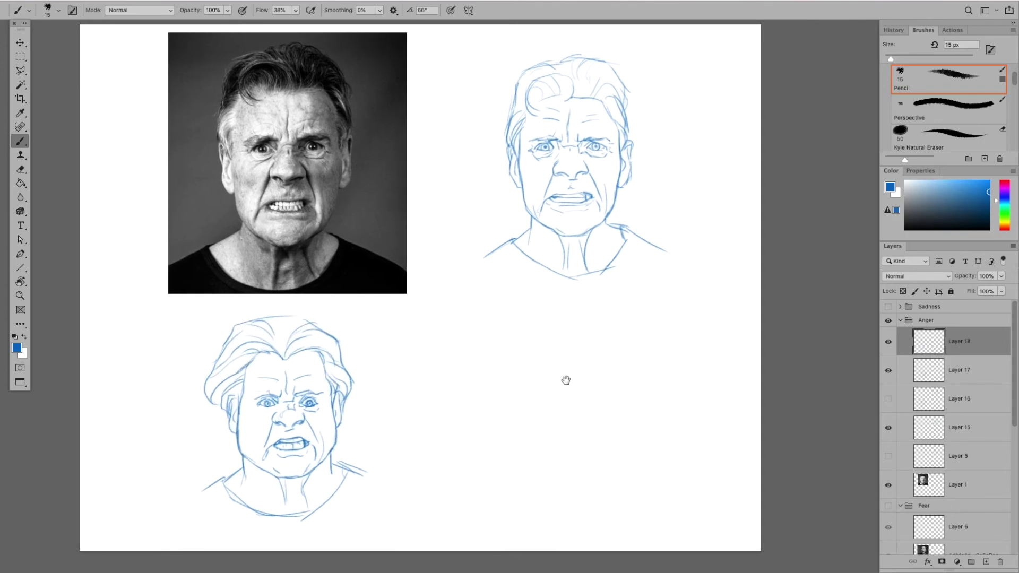
Block in a third head to the right of the second, with centre, brow and eye lines
left_click_drag(566, 380, 564, 381)
left_click_drag(574, 324, 520, 393)
left_click_drag(579, 332, 586, 454)
left_click_drag(571, 338, 573, 459)
left_click_drag(523, 381, 605, 377)
left_click_drag(526, 396, 610, 399)
Rough in the third face's eyes, nose and open mouth, and start its hairline
left_click_drag(544, 396, 559, 397)
mouse_move(581, 397)
left_mouse_down()
mouse_move(552, 402)
mouse_move(579, 419)
mouse_move(613, 382)
mouse_move(573, 420)
left_mouse_up()
left_click_drag(566, 390, 578, 396)
left_click_drag(557, 434, 590, 432)
left_click_drag(557, 437, 588, 440)
left_click_drag(555, 364, 569, 362)
Sketch the third face's narrow sides, tapered jaw, chin and right ear
left_click_drag(530, 379, 535, 441)
left_click_drag(612, 370, 607, 438)
left_click_drag(569, 465, 591, 463)
left_click_drag(533, 438, 564, 465)
left_click_drag(609, 435, 588, 464)
left_click_drag(615, 388, 619, 419)
Sketch long parted hair down both sides of the third head, plus a shoulder line and right eye stroke
mouse_move(570, 353)
left_mouse_down()
mouse_move(534, 379)
mouse_move(547, 330)
left_mouse_up()
mouse_move(547, 323)
left_mouse_down()
mouse_move(633, 451)
mouse_move(630, 475)
left_mouse_up()
left_click_drag(540, 470, 509, 495)
left_click_drag(583, 345, 628, 399)
left_click_drag(563, 352, 525, 385)
left_click_drag(587, 405, 602, 403)
left_click_drag(521, 422, 513, 454)
left_click_drag(616, 420, 604, 461)
left_click_drag(631, 417, 637, 443)
Fade the third Anger sketch, add a layer above it and redraw the eyes, brows and nose as clean lines
left_click(1001, 276)
left_click_drag(1005, 293, 966, 293)
left_click(986, 562)
left_click_drag(583, 398, 590, 394)
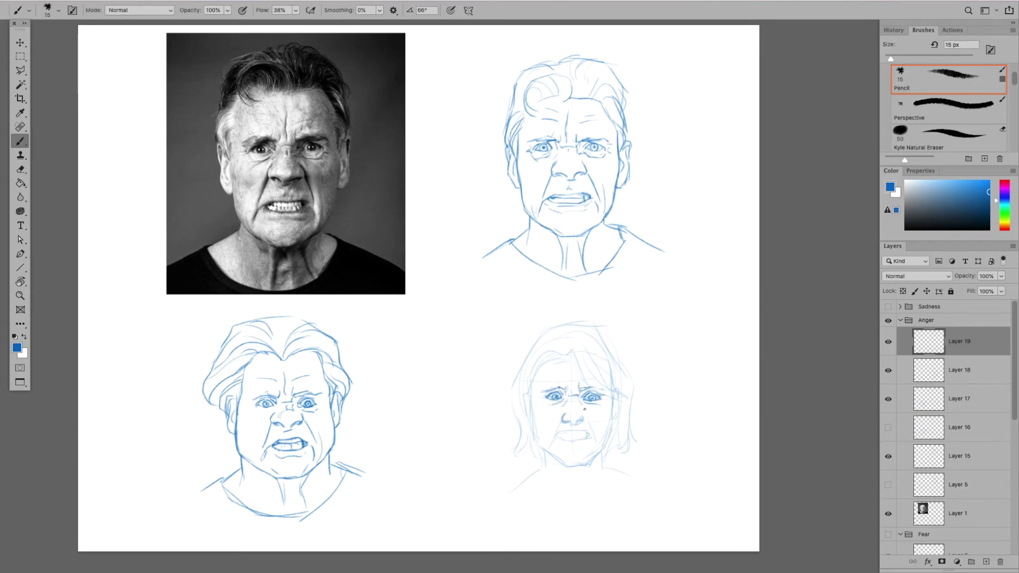
Redraw the third Anger face's bared teeth, cheeks, tapered jaw and chin as clean lines
left_click_drag(590, 430, 559, 438)
left_click_drag(558, 431, 580, 432)
mouse_move(610, 399)
left_mouse_down()
mouse_move(607, 448)
mouse_move(568, 467)
left_mouse_up()
left_click_drag(532, 398, 539, 449)
left_click_drag(610, 436, 580, 468)
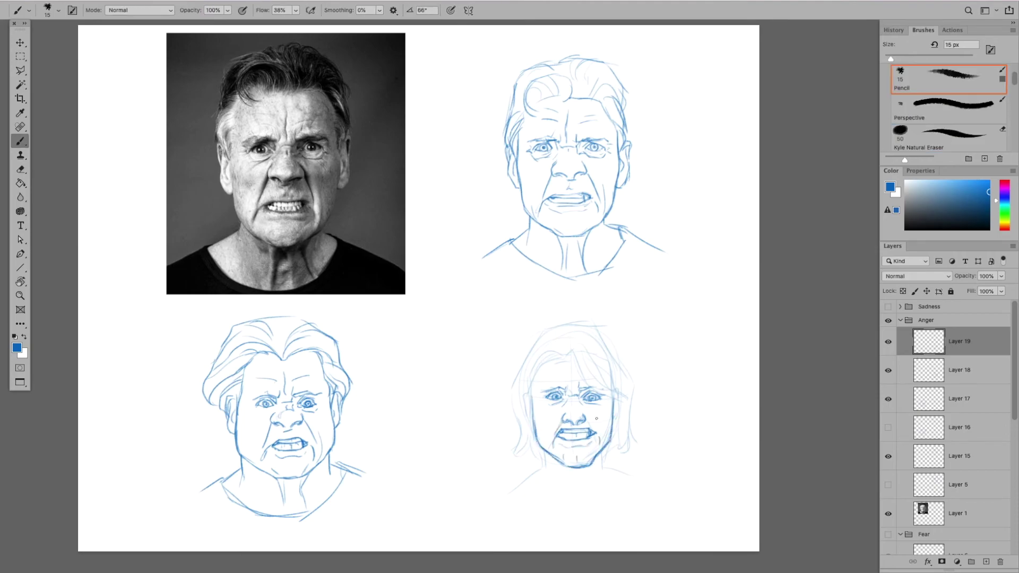
Redraw the third Anger head's parted hair, neck, shoulder and collar over the faded sketch
mouse_move(581, 344)
left_mouse_down()
mouse_move(622, 404)
mouse_move(532, 399)
mouse_move(532, 424)
left_mouse_up()
left_click_drag(544, 333, 521, 455)
left_click_drag(605, 446, 608, 470)
mouse_move(591, 467)
left_mouse_down()
mouse_move(594, 491)
mouse_move(657, 479)
left_mouse_up()
left_click_drag(530, 481, 600, 499)
left_click_drag(622, 364, 630, 443)
Hide the third head's rough layer and complete the clean outer hair, fringe strands and left shoulder line
left_click(889, 370)
left_click_drag(580, 325, 616, 352)
mouse_move(620, 361)
left_mouse_down()
mouse_move(629, 446)
mouse_move(614, 389)
left_mouse_up()
left_click_drag(545, 365, 520, 429)
left_click_drag(541, 334, 575, 325)
left_click_drag(527, 366, 550, 356)
left_click_drag(608, 334, 634, 378)
left_click_drag(545, 463, 513, 490)
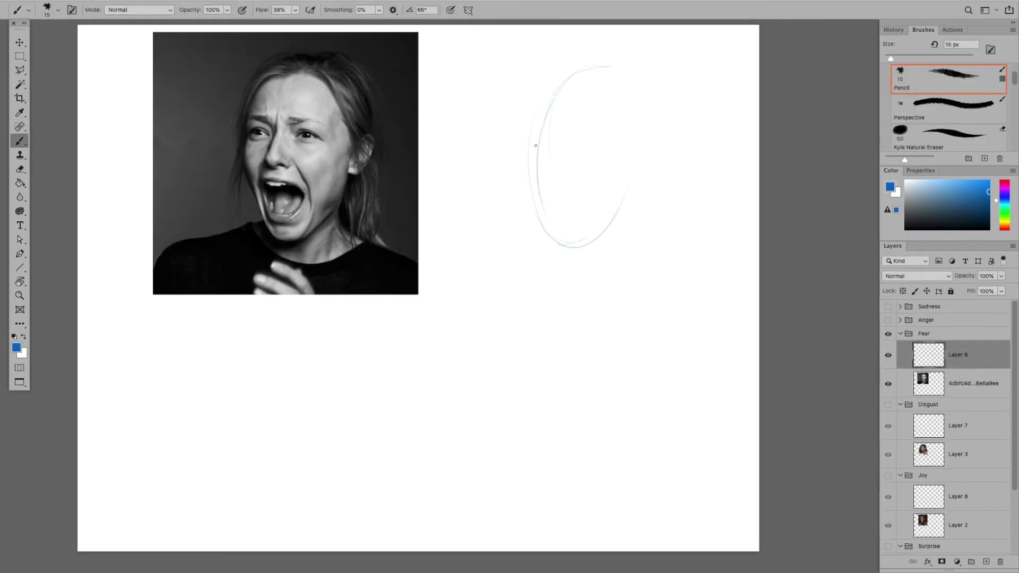
Block in the first Fear head beside the screaming woman's photo, with skull, jaw, centre and eye lines
left_click_drag(563, 67, 660, 160)
left_click_drag(531, 132, 608, 247)
left_click_drag(578, 76, 568, 245)
left_click_drag(538, 135, 636, 148)
left_click_drag(570, 102, 562, 188)
Rough in the Fear face's brows, eyes, nose and wide open mouth
left_click_drag(528, 137, 554, 132)
left_click_drag(556, 122, 567, 171)
left_click_drag(581, 133, 603, 140)
left_click_drag(534, 117, 601, 118)
left_click_drag(547, 121, 559, 130)
mouse_move(549, 167)
left_mouse_down()
mouse_move(576, 169)
mouse_move(589, 190)
left_mouse_up()
left_click_drag(554, 218, 597, 196)
Sketch the Fear face's left side, stretched mouth, chin, jaw and right ear
left_click_drag(532, 121, 536, 201)
mouse_move(535, 191)
left_mouse_down()
mouse_move(564, 249)
mouse_move(588, 186)
left_mouse_up()
mouse_move(583, 187)
left_mouse_down()
mouse_move(594, 207)
mouse_move(563, 246)
left_mouse_up()
left_click_drag(560, 247, 629, 205)
left_click_drag(647, 158, 637, 202)
mouse_move(599, 169)
left_mouse_down()
mouse_move(587, 189)
mouse_move(590, 217)
left_mouse_up()
Sketch the Fear head's pulled-back hair and ponytail, plus the shoulders and collar
left_click_drag(571, 77, 508, 189)
left_click_drag(520, 127, 568, 55)
mouse_move(568, 59)
left_mouse_down()
mouse_move(637, 56)
mouse_move(637, 141)
left_mouse_up()
left_click_drag(640, 151, 626, 217)
left_click_drag(642, 132, 645, 173)
mouse_move(576, 53)
left_mouse_down()
mouse_move(661, 124)
mouse_move(669, 229)
left_mouse_up()
left_click_drag(622, 226, 716, 253)
mouse_move(535, 232)
left_mouse_down()
mouse_move(563, 270)
mouse_move(499, 248)
left_mouse_up()
left_click_drag(569, 261, 661, 244)
left_click_drag(651, 179, 645, 235)
Fade the first Fear sketch to 30% opacity, add a layer and redraw the eyes and nose as clean lines
left_click(1001, 276)
left_click_drag(1003, 289, 967, 289)
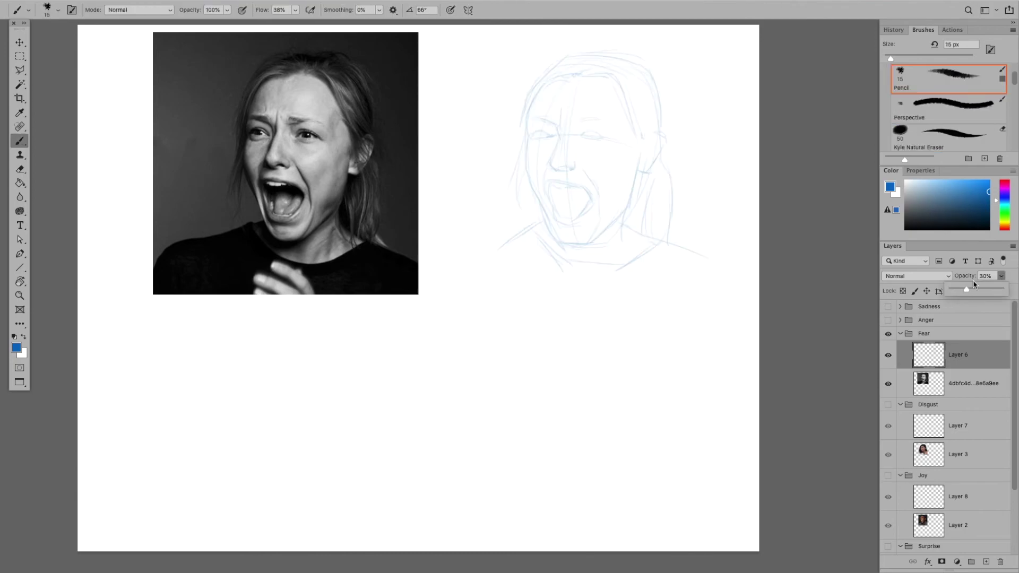
key("ctrl+shift+alt+n")
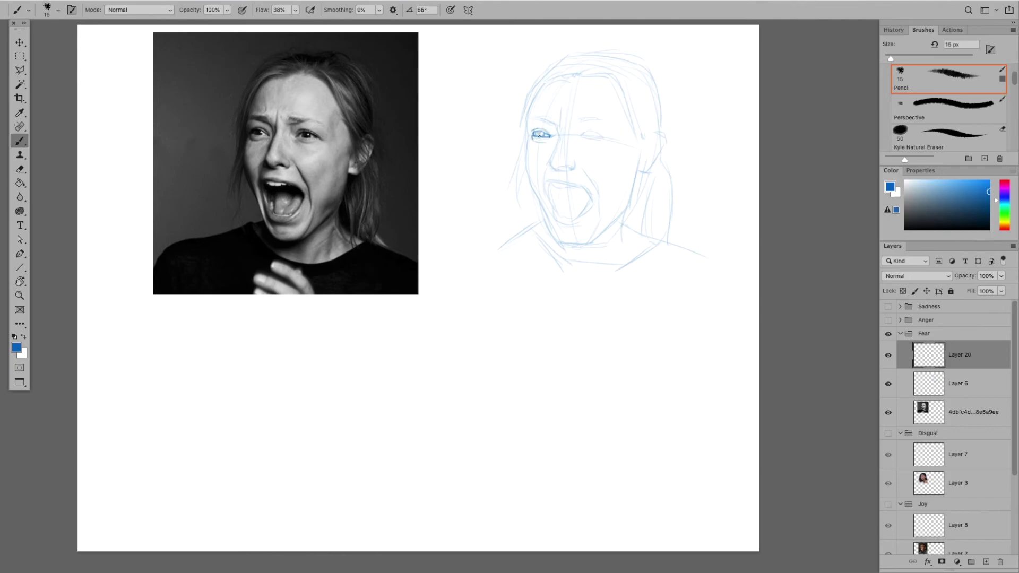
left_click_drag(554, 134, 560, 132)
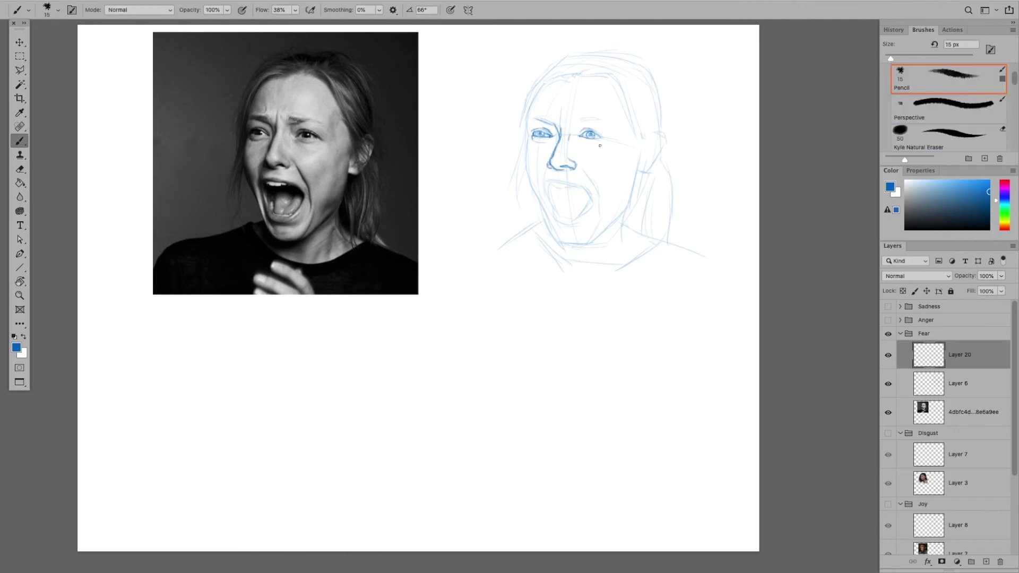
Redraw the first Fear face's screaming mouth with clean lips, teeth and tongue
left_click_drag(549, 182, 557, 217)
left_click_drag(559, 218, 588, 203)
left_click_drag(578, 186, 590, 197)
mouse_move(553, 188)
left_mouse_down()
mouse_move(558, 212)
mouse_move(575, 215)
left_mouse_up()
left_click_drag(552, 184, 576, 187)
left_click_drag(573, 181, 547, 181)
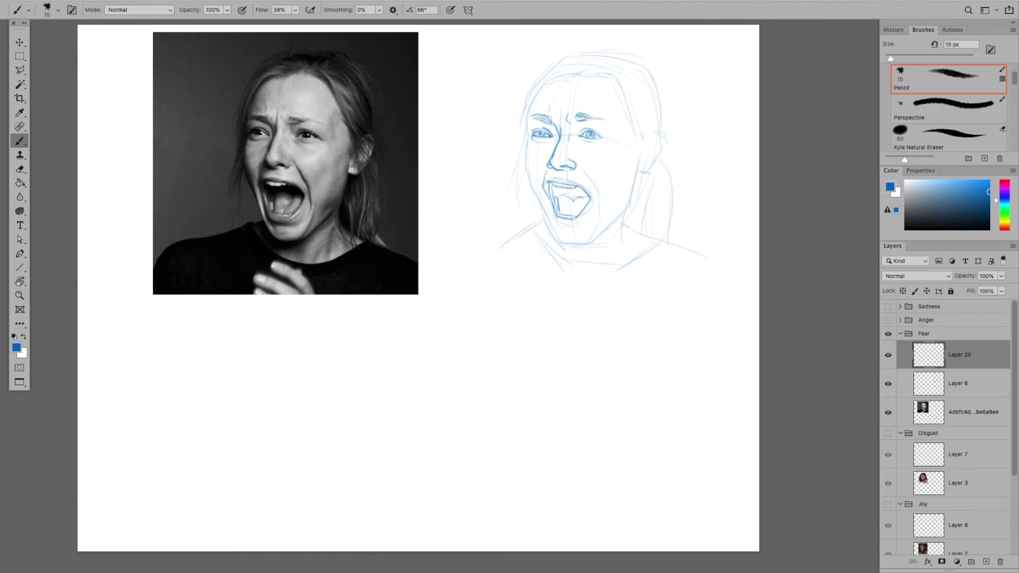
Redraw the first Fear face's lower lip, cheek folds, face sides and jaw, erasing stray lines
key("e")
key("b")
left_click_drag(558, 222, 584, 218)
left_click_drag(580, 161, 599, 217)
left_click_drag(538, 93, 532, 182)
left_click_drag(550, 77, 531, 104)
key("e")
mouse_move(529, 155)
left_mouse_down()
mouse_move(547, 218)
mouse_move(619, 218)
left_mouse_up()
key("b")
left_click_drag(639, 159, 623, 237)
Redraw the first Fear head's tied-back hair, right ear, ponytail, left shoulder and collar as clean lines
left_click_drag(535, 223, 501, 246)
left_click_drag(525, 106, 510, 194)
mouse_move(525, 94)
left_mouse_down()
mouse_move(562, 57)
mouse_move(640, 59)
left_mouse_up()
mouse_move(549, 68)
left_mouse_down()
mouse_move(592, 73)
mouse_move(637, 137)
left_mouse_up()
left_click_drag(657, 131, 658, 154)
mouse_move(664, 159)
left_mouse_down()
mouse_move(670, 223)
mouse_move(661, 231)
left_mouse_up()
left_click_drag(555, 252, 631, 267)
left_click_drag(658, 240, 624, 268)
Hide the first Fear head's rough layer and strengthen the clean hair and left shoulder lines
left_click(888, 383)
left_click_drag(643, 62, 665, 127)
left_click_drag(492, 244, 534, 223)
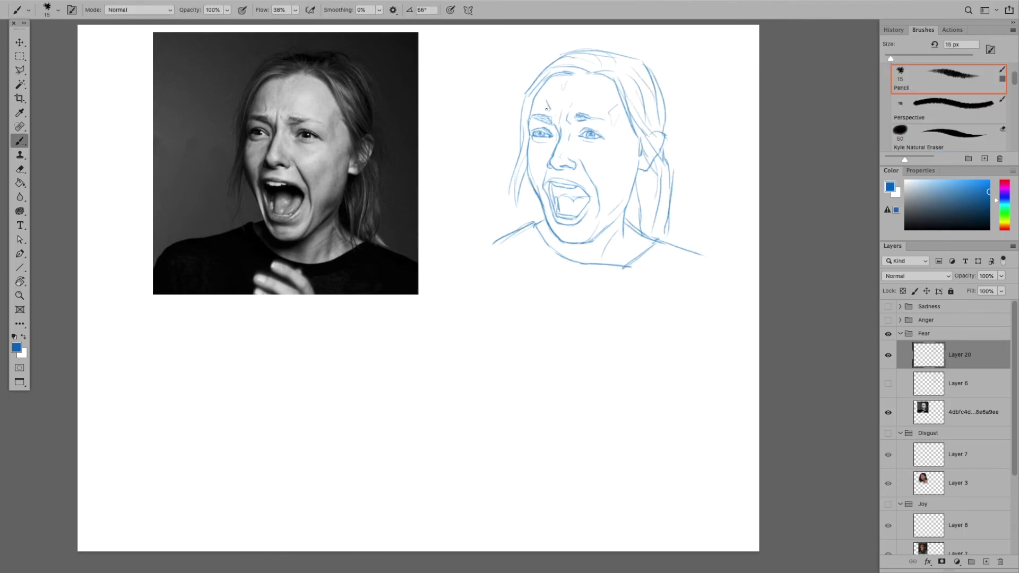
left_click_drag(656, 133, 672, 169)
Add a layer and block in a second Fear head below the photo, with tapered sides and a centre line
key("alt+shift+super+n")
left_click_drag(322, 337, 274, 413)
left_click_drag(298, 328, 257, 402)
left_click_drag(335, 336, 345, 444)
left_click_drag(260, 431, 333, 461)
left_click_drag(292, 340, 287, 455)
Rough in the second Fear face's eyes, nose, gaping mouth and long chin
mouse_move(251, 390)
left_mouse_down()
mouse_move(356, 404)
mouse_move(275, 389)
left_mouse_up()
left_click_drag(295, 392, 316, 392)
mouse_move(281, 390)
left_mouse_down()
mouse_move(273, 413)
mouse_move(294, 414)
left_mouse_up()
left_click_drag(275, 429, 287, 467)
mouse_move(250, 403)
left_mouse_down()
mouse_move(252, 372)
mouse_move(286, 480)
mouse_move(321, 483)
left_mouse_up()
left_click_drag(287, 431, 279, 462)
left_click_drag(274, 393, 276, 413)
Sketch the second Fear head's brow line, right side, jaw, ear and inner hairline
left_click_drag(256, 383, 316, 378)
mouse_move(347, 383)
left_mouse_down()
mouse_move(342, 443)
mouse_move(322, 484)
left_mouse_up()
left_click_drag(364, 386, 354, 424)
left_click_drag(311, 336, 349, 398)
left_click_drag(335, 330, 364, 404)
Sketch flared hair over the top and down both sides of the second Fear head
mouse_move(260, 324)
left_mouse_down()
mouse_move(292, 383)
mouse_move(350, 330)
left_mouse_up()
left_click_drag(351, 340, 412, 424)
left_click_drag(249, 347, 208, 431)
left_click_drag(257, 457, 270, 472)
left_click_drag(366, 369, 374, 445)
left_click_drag(413, 417, 396, 440)
left_click_drag(395, 441, 345, 464)
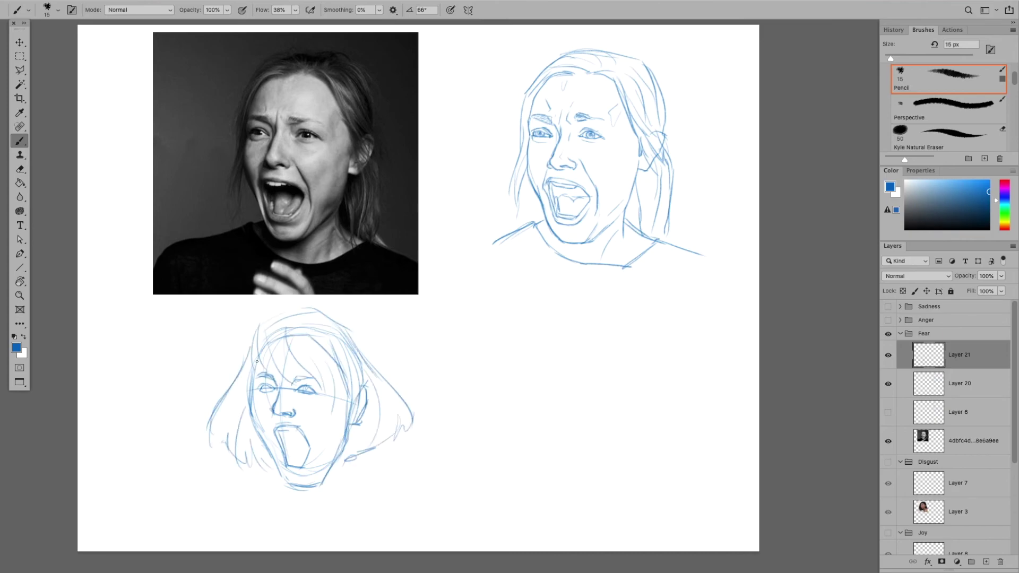
Add the second Fear face's inner mouth details, neck, shoulders, collar and extra hair strokes
left_click_drag(287, 440, 304, 459)
left_click_drag(290, 443, 307, 442)
left_click_drag(300, 415, 311, 446)
left_click_drag(487, 332, 571, 336)
left_click_drag(362, 475, 300, 501)
left_click_drag(350, 487, 380, 514)
mouse_move(434, 474)
left_mouse_down()
mouse_move(502, 496)
mouse_move(418, 518)
left_mouse_up()
mouse_move(342, 334)
left_mouse_down()
mouse_move(410, 311)
mouse_move(379, 387)
left_mouse_up()
Fade the second Fear sketch to 30% opacity, add a layer and redraw the eyes and nose as clean lines
key("m")
key("v")
key("3")
key("super+shift+alt+n")
key("b")
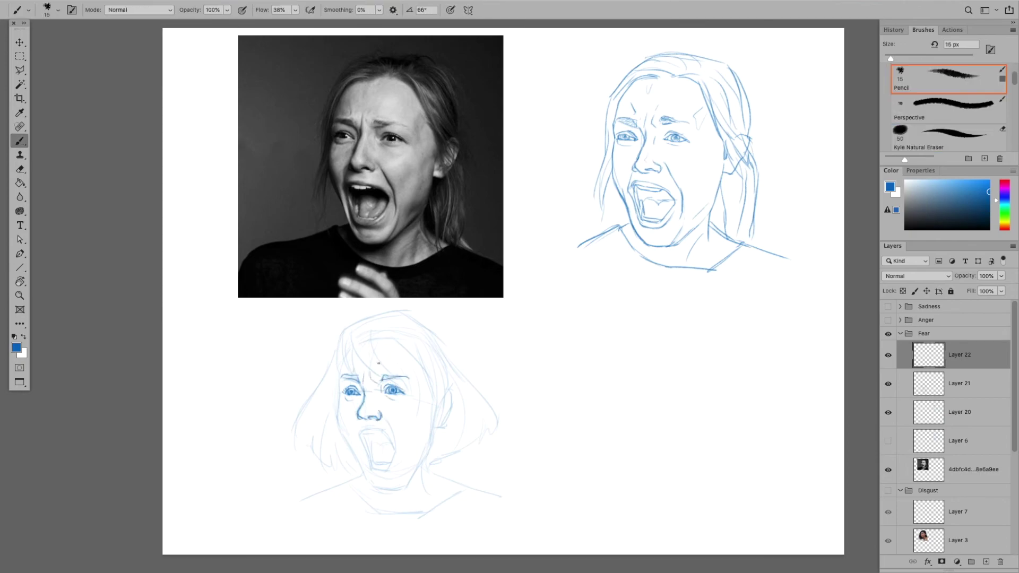
Redraw the second Fear head's fringe, crown and right-hand hair outline as clean lines
mouse_move(341, 393)
left_mouse_down()
mouse_move(359, 461)
mouse_move(340, 334)
left_mouse_up()
left_click_drag(343, 343, 409, 391)
left_click_drag(383, 348, 421, 420)
mouse_move(342, 345)
left_mouse_down()
mouse_move(403, 310)
mouse_move(451, 340)
left_mouse_up()
mouse_move(449, 339)
left_mouse_down()
mouse_move(482, 378)
mouse_move(496, 419)
left_mouse_up()
key("ctrl+z")
left_click_drag(374, 331, 412, 352)
Redraw the second Fear face's ear, open mouth and left face contour as clean lines
left_click_drag(437, 415, 434, 439)
left_click_drag(361, 433, 371, 466)
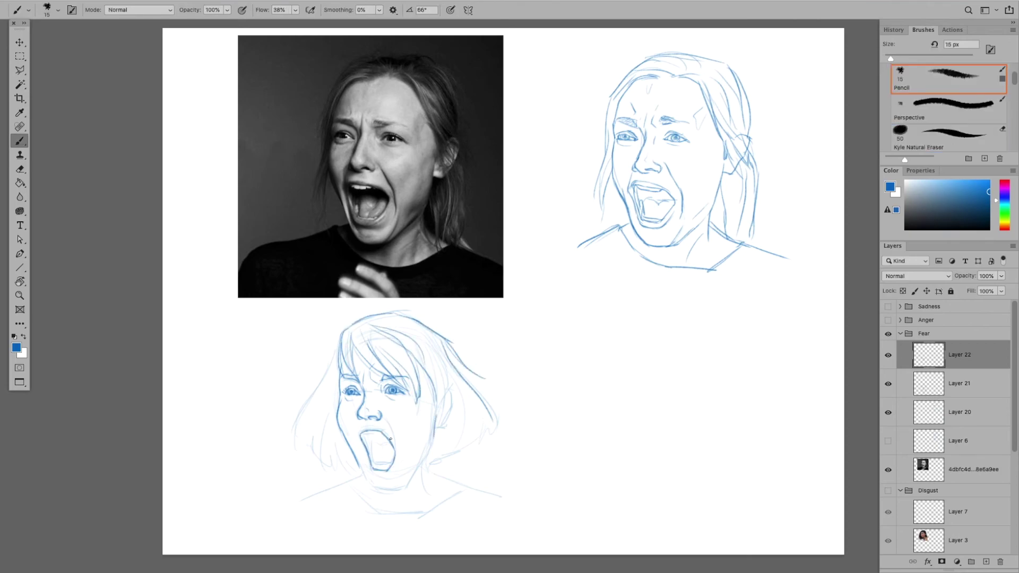
left_click_drag(334, 354, 352, 473)
left_click_drag(454, 392, 436, 431)
Redraw the second Fear head's flared side hair and its ragged ends as clean lines, erasing stray marks
left_click_drag(419, 375, 405, 405)
left_click_drag(450, 361, 428, 404)
mouse_move(478, 392)
left_mouse_down()
mouse_move(431, 467)
mouse_move(466, 458)
left_mouse_up()
key("e")
key("b")
Redraw the second Fear face's inner mouth, neck, shoulders and collar as clean lines and hide the rough sketch
mouse_move(369, 459)
left_mouse_down()
mouse_move(390, 476)
mouse_move(377, 475)
left_mouse_up()
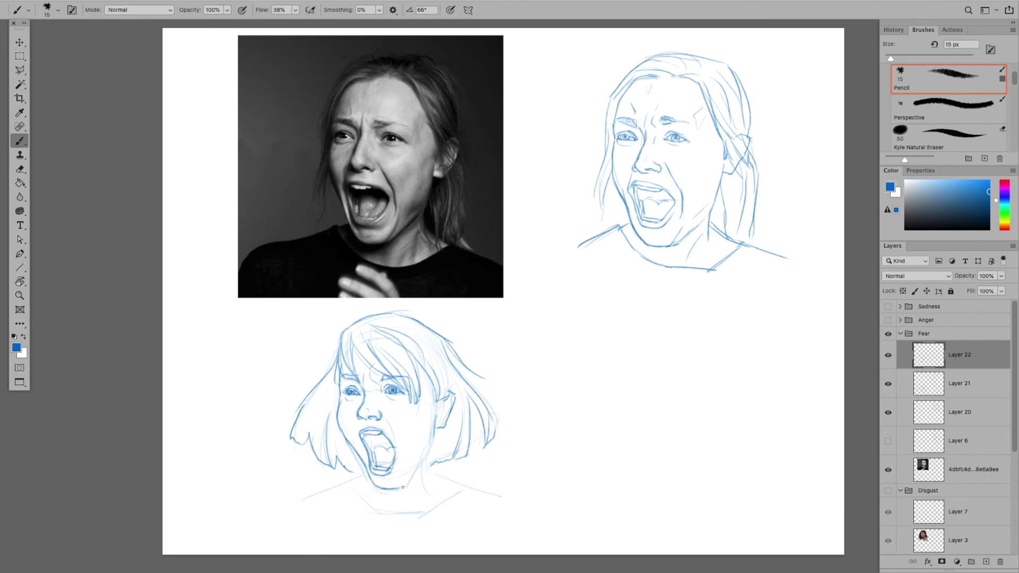
left_click_drag(430, 446, 423, 486)
left_click_drag(367, 473, 314, 494)
left_click_drag(360, 480, 504, 497)
left_click(888, 383)
Add inner hair strands, chin, cheek and neck strokes to the clean second Fear head, erasing stray marks
left_click_drag(449, 394, 432, 463)
left_click_drag(319, 391, 300, 438)
left_click_drag(442, 356, 465, 384)
left_click_drag(383, 415, 401, 457)
left_click_drag(407, 478, 398, 491)
left_click_drag(360, 422, 354, 447)
key("e")
key("b")
mouse_move(431, 441)
left_mouse_down()
mouse_move(424, 486)
mouse_move(432, 479)
mouse_move(336, 481)
left_mouse_up()
Add a layer and rough in a third Fear head's oval with centre and eye guide lines below the first drawing
key("super+shift+alt+n")
left_click_drag(576, 318, 505, 376)
left_click_drag(506, 398, 546, 460)
left_click_drag(576, 318, 587, 456)
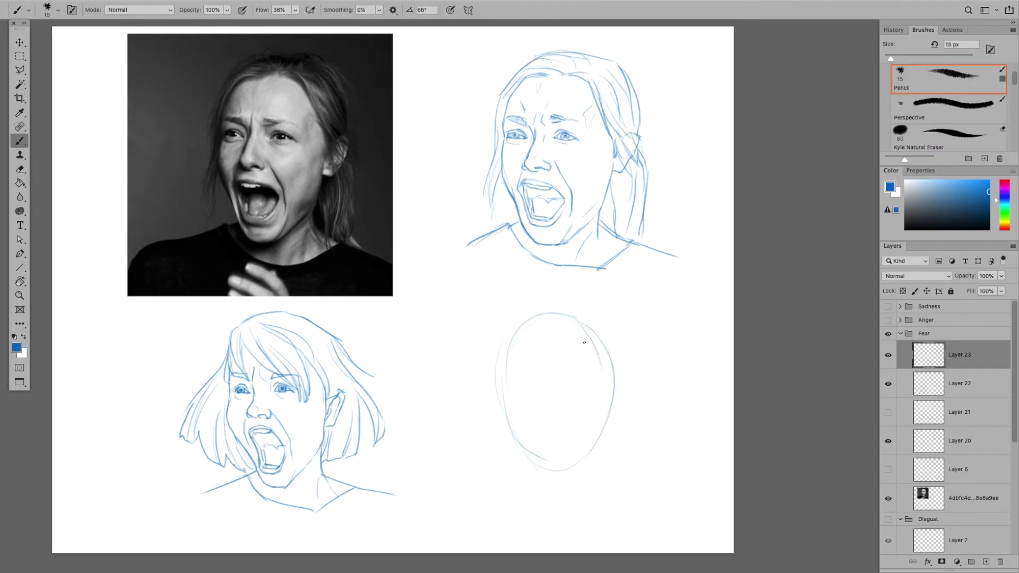
left_click_drag(540, 319, 538, 433)
left_click_drag(504, 378, 611, 396)
left_click_drag(542, 315, 546, 464)
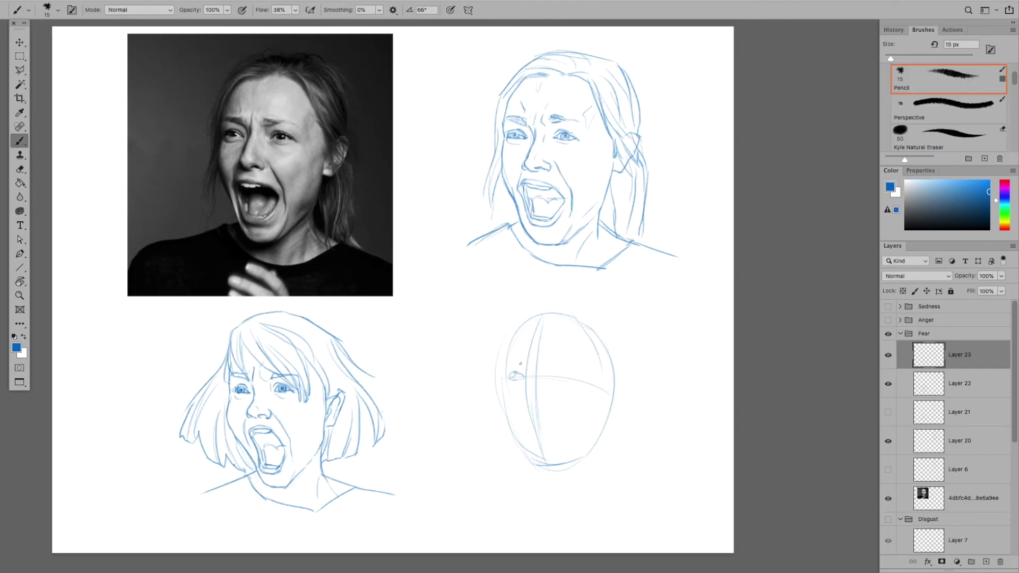
Rough in the third Fear face's eyes, nose, brows, left face contour and hairline
left_click_drag(510, 376, 525, 378)
mouse_move(551, 376)
left_mouse_down()
mouse_move(566, 378)
mouse_move(540, 408)
mouse_move(544, 448)
left_mouse_up()
mouse_move(504, 345)
left_mouse_down()
mouse_move(508, 423)
mouse_move(526, 459)
left_mouse_up()
left_click_drag(511, 371, 528, 368)
left_click_drag(546, 366, 557, 365)
left_click_drag(552, 321, 582, 329)
left_click_drag(512, 348, 544, 325)
Rough in the third Fear head's side hairline, jaw, neck, near shoulder and brow crease
mouse_move(570, 326)
left_mouse_down()
mouse_move(605, 384)
mouse_move(578, 456)
left_mouse_up()
left_click_drag(517, 447, 481, 466)
left_click_drag(531, 424, 519, 462)
left_click_drag(526, 446, 563, 429)
left_click_drag(533, 361, 530, 371)
Sketch windblown hair sweeping over the crown and down both sides of the third Fear head, with shoulder lines
mouse_move(515, 324)
left_mouse_down()
mouse_move(495, 367)
mouse_move(602, 306)
mouse_move(622, 366)
left_mouse_up()
left_click_drag(613, 376, 584, 454)
left_click_drag(523, 316, 471, 372)
mouse_move(610, 295)
left_mouse_down()
mouse_move(462, 382)
mouse_move(578, 480)
left_mouse_up()
left_click_drag(538, 297, 617, 312)
left_click_drag(501, 334, 442, 441)
left_click_drag(615, 401, 557, 461)
left_click_drag(573, 326, 604, 393)
left_click_drag(507, 451, 467, 466)
left_click_drag(606, 420, 565, 496)
left_click_drag(501, 409, 447, 450)
Fade the third Fear sketch, add a layer and redraw the eyes, brows and nose as clean lines
left_click(1001, 276)
left_click(968, 289)
left_click(986, 562)
left_click_drag(510, 376, 525, 379)
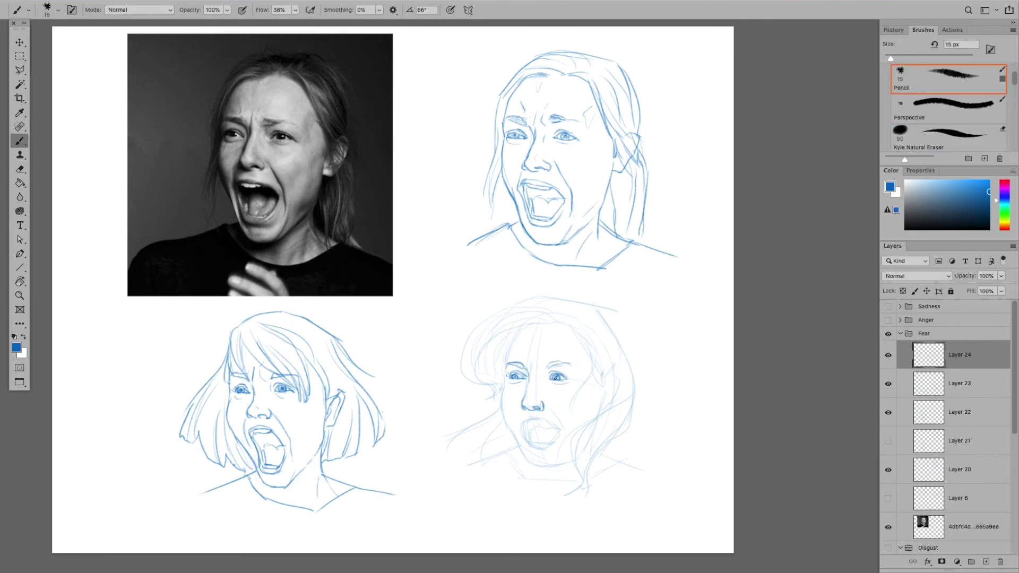
Redraw the third Fear face's contour, open mouth and jaw as clean lines
mouse_move(516, 336)
left_mouse_down()
mouse_move(505, 392)
mouse_move(518, 440)
mouse_move(560, 431)
left_mouse_up()
left_click_drag(521, 420, 550, 418)
left_click_drag(520, 422, 542, 451)
left_click_drag(549, 403, 565, 431)
Redraw the third Fear head's swept hair, hairline, ear and shoulder as clean lines
left_click_drag(541, 323, 462, 371)
left_click_drag(462, 371, 494, 400)
left_click_drag(518, 332, 505, 395)
mouse_move(480, 327)
left_mouse_down()
mouse_move(562, 314)
mouse_move(570, 417)
left_mouse_up()
left_click_drag(616, 374, 616, 388)
left_click_drag(502, 400, 454, 450)
left_click_drag(520, 447, 472, 468)
left_click_drag(523, 305, 633, 371)
left_click_drag(631, 401, 585, 486)
Hide the third Fear rough sketch and add ear, mouth, shoulder and extra hair strokes to the clean drawing
left_click(888, 383)
mouse_move(537, 427)
left_mouse_down()
mouse_move(533, 444)
mouse_move(563, 428)
left_mouse_up()
left_click_drag(619, 395, 603, 422)
left_click_drag(629, 337, 605, 412)
left_click_drag(621, 408, 573, 483)
left_click_drag(619, 433, 584, 472)
left_click_drag(631, 451, 590, 485)
mouse_move(491, 460)
left_mouse_down()
mouse_move(519, 446)
mouse_move(469, 467)
left_mouse_up()
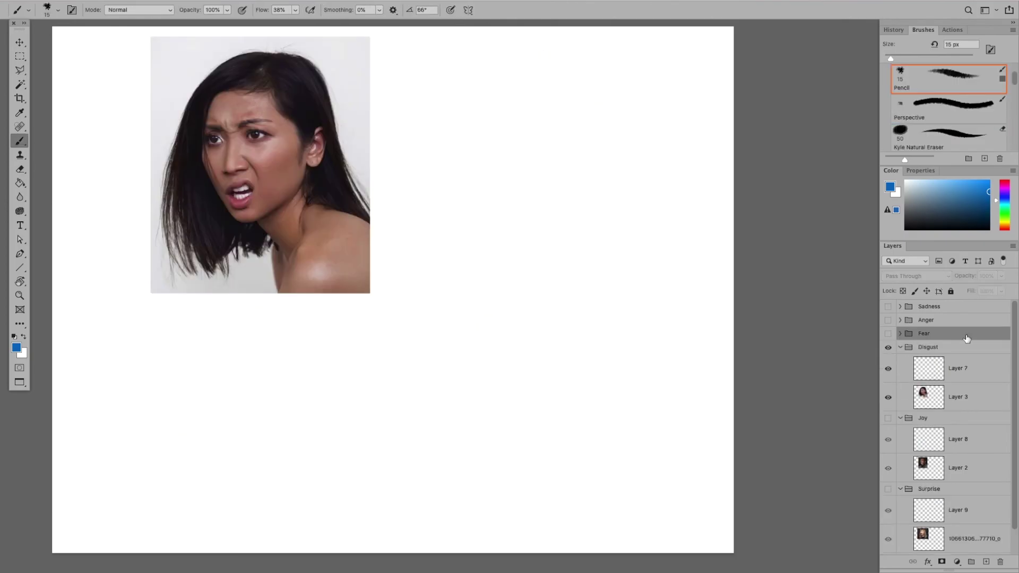
Rough in the first Disgust head's oval, guide lines, eyes and nose beside the reference photo
left_click_drag(528, 58, 593, 135)
left_click_drag(593, 135, 523, 211)
left_click_drag(528, 61, 514, 200)
left_click_drag(494, 119, 478, 189)
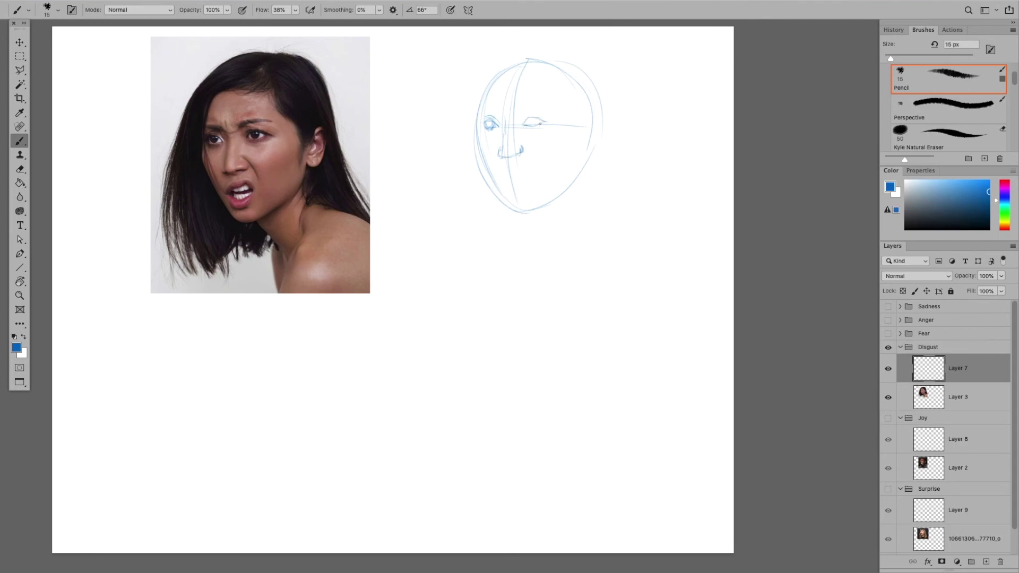
left_click_drag(529, 117, 546, 122)
Rough in the first Disgust face's snarling mouth, face contour, hairline, crown and frown crease
left_click_drag(504, 174, 526, 170)
mouse_move(504, 177)
left_mouse_down()
mouse_move(523, 169)
mouse_move(507, 176)
mouse_move(523, 183)
left_mouse_up()
left_click(516, 178, "super")
mouse_move(486, 85)
left_mouse_down()
mouse_move(475, 149)
mouse_move(506, 203)
mouse_move(567, 184)
left_mouse_up()
left_click_drag(493, 48, 544, 42)
left_click_drag(491, 80, 548, 72)
left_click_drag(501, 103, 502, 112)
Sketch the first Disgust head's long left-hand hair, neck line and side hairline by the ear
mouse_move(472, 76)
left_mouse_down()
mouse_move(454, 243)
mouse_move(514, 222)
left_mouse_up()
left_click_drag(533, 208, 557, 236)
left_click_drag(469, 92, 458, 245)
left_click_drag(465, 152, 491, 259)
left_click_drag(553, 96, 573, 141)
mouse_move(583, 52)
left_mouse_down()
mouse_move(597, 85)
mouse_move(583, 149)
left_mouse_up()
Rough in the first Disgust head's jaw, right-hand hair fall, neck and shoulder
left_click_drag(578, 151, 564, 183)
left_click_drag(584, 51, 651, 190)
left_click_drag(578, 157, 574, 188)
left_click_drag(576, 186, 663, 210)
left_click_drag(574, 223, 557, 256)
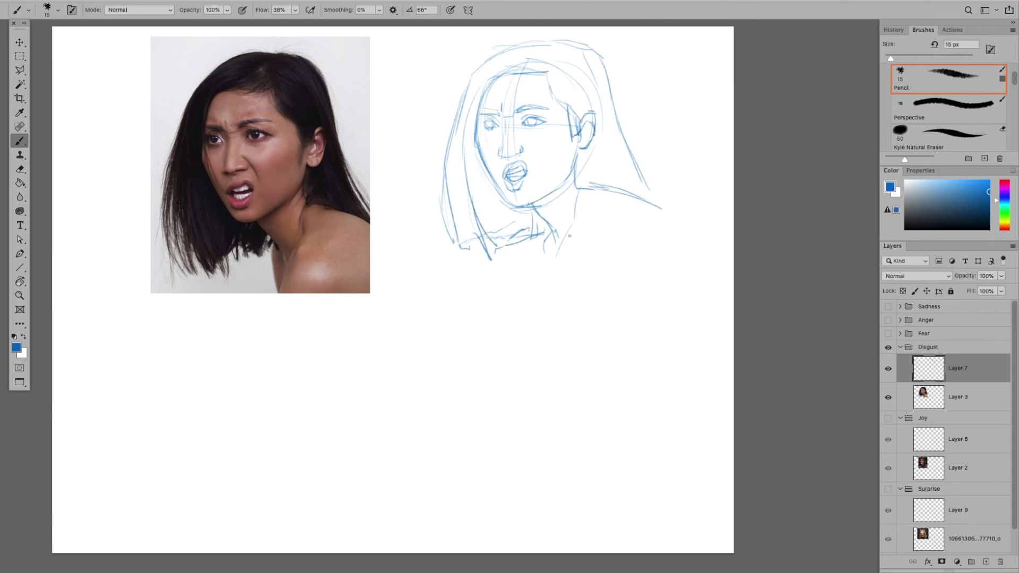
Fade the first Disgust sketch, add a layer and redraw the eyes, brows, nose and left face contour cleanly
left_click(1001, 276)
left_click_drag(1006, 291, 975, 291)
left_click(986, 561)
left_click_drag(484, 123, 498, 126)
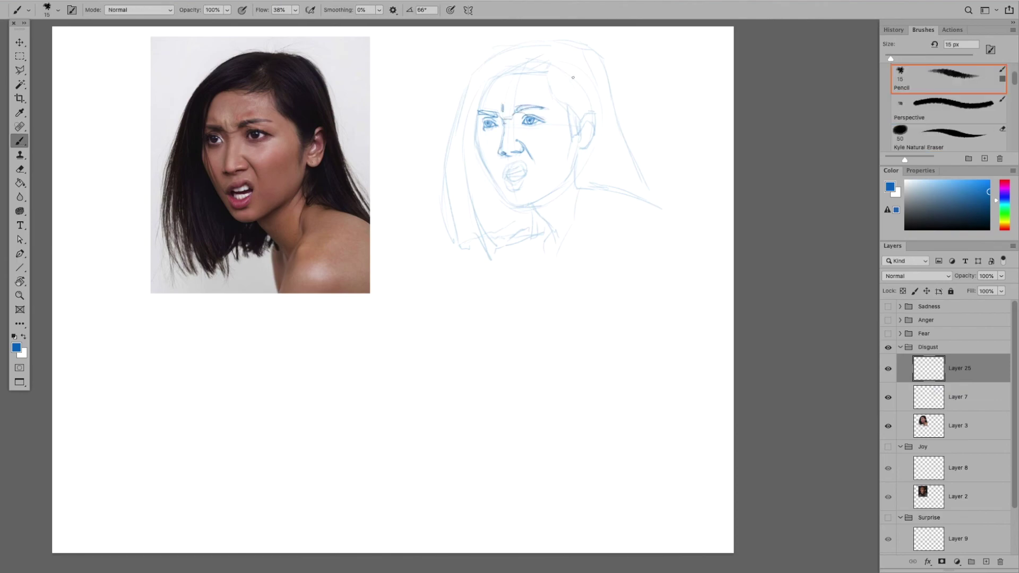
left_click_drag(484, 87, 477, 162)
Lasso the first Disgust face's mouth and adjust its shape and placement with Free Transform
key("l")
left_click_drag(528, 159, 525, 156)
key("super+t")
left_click_drag(532, 174, 511, 203)
key("Return")
key("super+d")
key("b")
Redraw the first Disgust head's jaw, hairline, ear and the hair behind it as clean lines
left_click_drag(564, 181, 579, 147)
mouse_move(503, 78)
left_mouse_down()
mouse_move(548, 61)
mouse_move(578, 135)
left_mouse_up()
left_click_drag(580, 114, 589, 147)
left_click_drag(594, 92, 599, 154)
Redraw the first Disgust head's outer hair on both sides, neck and shoulder as clean lines
left_click_drag(584, 41, 469, 75)
mouse_move(471, 72)
left_mouse_down()
mouse_move(454, 127)
mouse_move(469, 250)
left_mouse_up()
left_click_drag(481, 189, 493, 255)
left_click_drag(533, 203, 556, 239)
left_click_drag(571, 204, 551, 272)
left_click_drag(565, 42, 662, 205)
mouse_move(590, 154)
left_mouse_down()
mouse_move(581, 188)
mouse_move(664, 212)
left_mouse_up()
Hide the first Disgust rough sketch and add inner hair strands to the clean drawing
left_click(888, 397)
left_click_drag(555, 85, 560, 105)
left_click_drag(472, 87, 453, 136)
left_click_drag(583, 58, 609, 125)
left_click_drag(595, 151, 620, 192)
Add a layer and rough in a second Disgust head's oval with centre and eye guide lines below the photo
key("super+shift+alt+n")
left_click_drag(313, 321, 239, 414)
left_click_drag(319, 340, 268, 454)
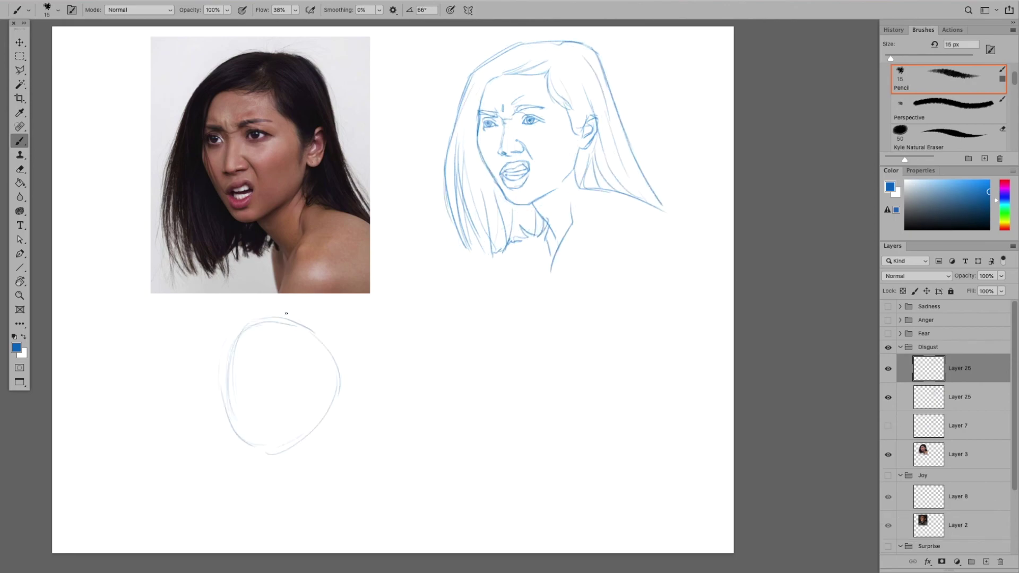
left_click_drag(284, 314, 265, 457)
left_click_drag(431, 403, 523, 403)
left_click_drag(347, 342, 361, 449)
left_click_drag(320, 378, 423, 380)
Rough in the second Disgust face's eyes, nose and open mouth and strengthen its cheek and jaw contour
mouse_move(346, 419)
left_mouse_down()
mouse_move(369, 424)
mouse_move(370, 444)
left_mouse_up()
mouse_move(313, 371)
left_mouse_down()
mouse_move(315, 419)
mouse_move(350, 456)
left_mouse_up()
left_click_drag(348, 457, 390, 449)
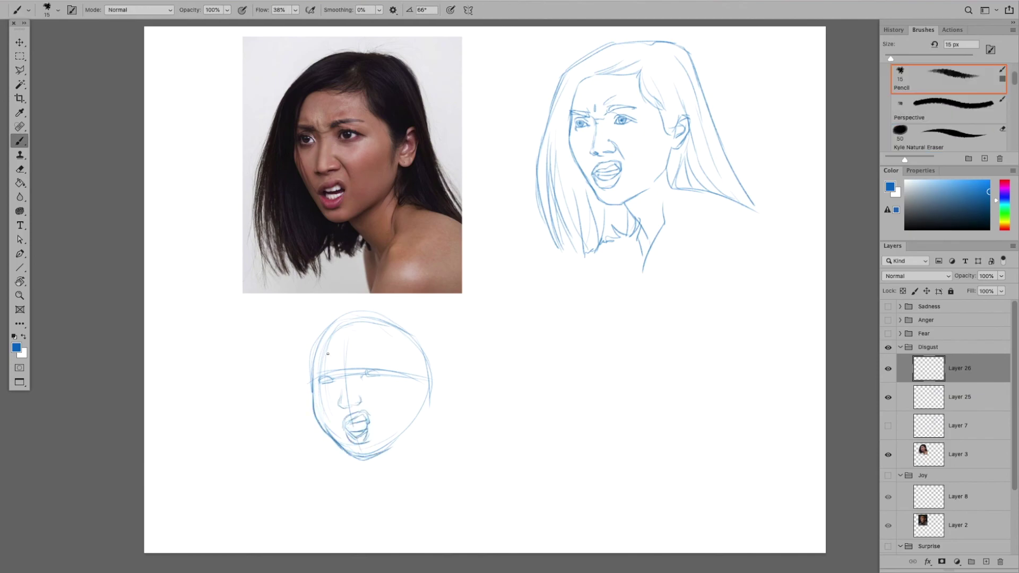
Rough in the second Disgust head's eyes and brows, front hair edge, ear and jaw
left_click_drag(313, 367, 336, 365)
left_click_drag(358, 368, 389, 360)
left_click_drag(319, 307, 311, 347)
mouse_move(414, 359)
left_mouse_down()
mouse_move(418, 419)
mouse_move(441, 403)
left_mouse_up()
left_click_drag(422, 393, 390, 451)
Rough in the second Disgust head's hairline, crown and outer hair sweeping back from the forehead
left_click_drag(318, 328, 441, 345)
left_click_drag(337, 307, 425, 300)
left_click_drag(427, 300, 496, 381)
left_click_drag(317, 420, 291, 459)
left_click_drag(356, 303, 414, 379)
Rough in the second Disgust head's inner hair strands, lower hair edge and neck
mouse_move(395, 339)
left_mouse_down()
mouse_move(446, 367)
mouse_move(481, 472)
left_mouse_up()
left_click_drag(396, 456, 374, 494)
left_click_drag(319, 425, 292, 462)
left_click_drag(419, 380, 395, 430)
left_click_drag(498, 372, 451, 499)
left_click_drag(411, 462, 388, 525)
Fade the second Disgust rough sketch and redraw its eyes, brows, nose and face edge cleanly on a new layer
left_click(1001, 275)
left_click_drag(994, 287, 958, 288)
key("super+shift+alt+n")
left_click_drag(320, 379, 365, 402)
mouse_move(322, 340)
left_mouse_down()
mouse_move(312, 398)
mouse_move(325, 434)
left_mouse_up()
left_click_drag(324, 431, 348, 454)
mouse_move(321, 375)
left_mouse_down()
mouse_move(385, 375)
mouse_move(387, 361)
left_mouse_up()
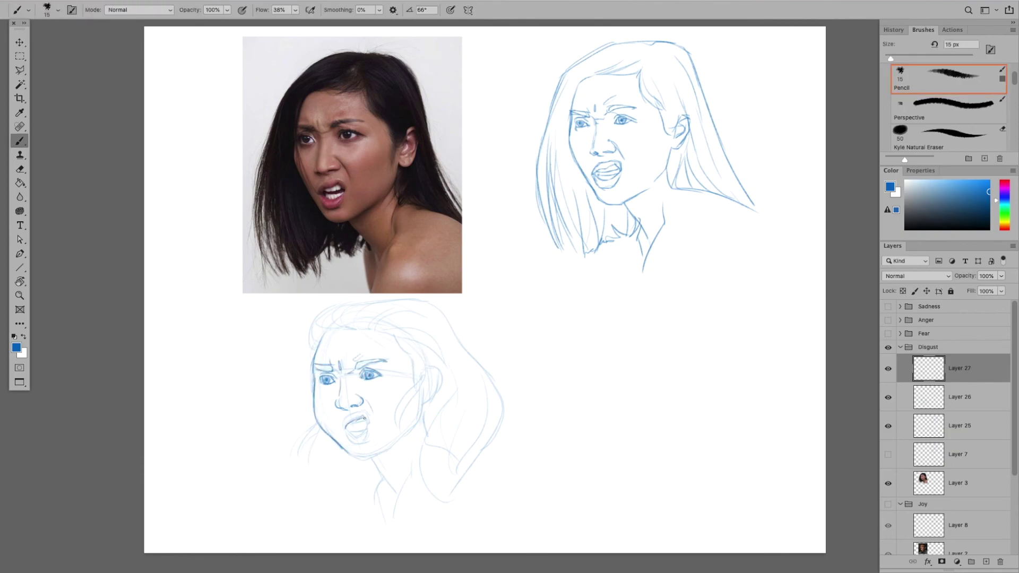
Redraw the second Disgust head's open mouth, jaw and front neck line as clean lines
left_click_drag(348, 428, 367, 431)
left_click_drag(344, 419, 366, 423)
left_click_drag(364, 457, 422, 391)
left_click_drag(371, 460, 398, 497)
Redraw the second Disgust head's hairline and swept-back outer hair as clean lines
left_click_drag(324, 313, 316, 349)
mouse_move(341, 308)
left_mouse_down()
mouse_move(318, 336)
mouse_move(436, 310)
left_mouse_up()
mouse_move(398, 318)
left_mouse_down()
mouse_move(376, 332)
mouse_move(414, 382)
left_mouse_up()
left_click_drag(318, 425, 299, 458)
left_click_drag(436, 310, 502, 403)
left_click_drag(502, 414, 446, 499)
Redraw the second Disgust head's ear, inner hair strands and neck cleanly, and hide its rough sketch
left_click_drag(442, 366, 425, 436)
left_click_drag(429, 366, 396, 427)
mouse_move(391, 333)
left_mouse_down()
mouse_move(449, 351)
mouse_move(446, 499)
left_mouse_up()
left_click_drag(412, 459, 396, 524)
left_click(888, 397)
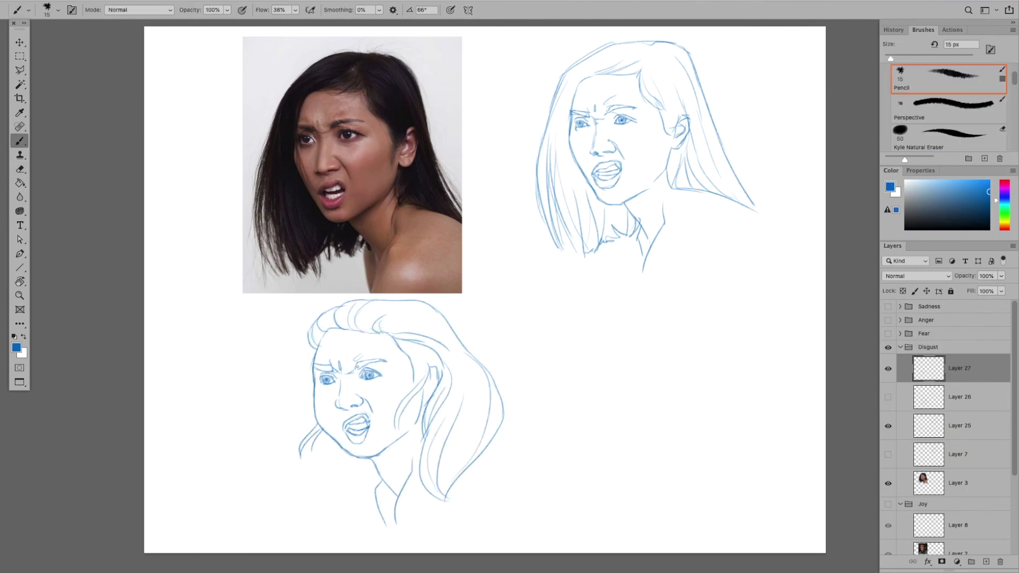
Correct the second Disgust head's mouth, clean up stray lines and add hair strands around the ear and a shoulder line
key("super+z")
key("super+z")
left_click_drag(348, 427, 370, 422)
key("e")
key("b")
left_click_drag(411, 355, 437, 369)
mouse_move(414, 364)
left_mouse_down()
mouse_move(423, 388)
mouse_move(394, 419)
left_mouse_up()
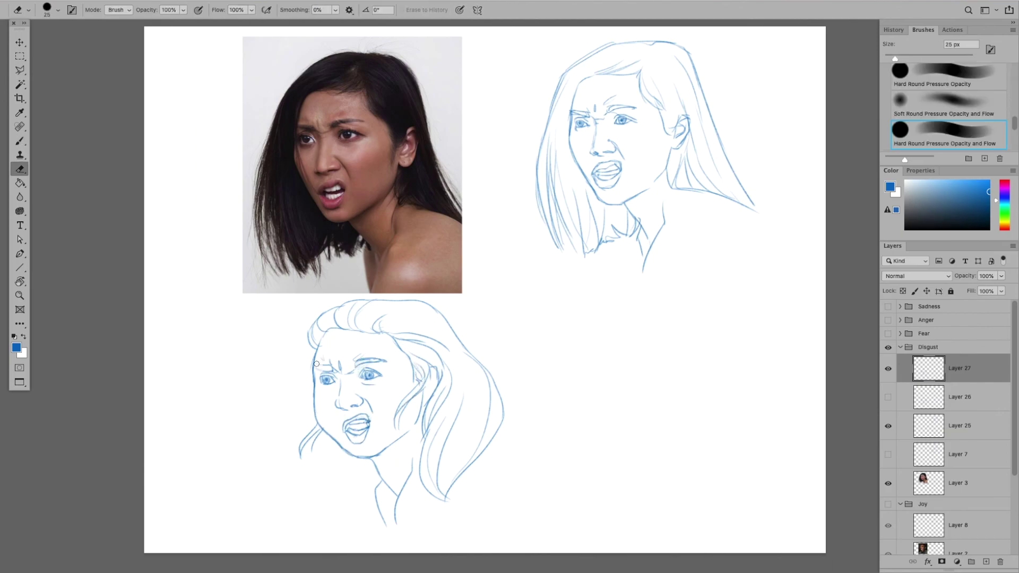
left_click_drag(486, 452, 514, 479)
Add a layer and rough in a third Disgust head's oval, guide lines, eyes and nose beside the second head
key("alt+shift+super+n")
left_click_drag(656, 488, 564, 490)
mouse_move(580, 298)
left_mouse_down()
mouse_move(552, 430)
mouse_move(600, 422)
left_mouse_up()
left_click_drag(557, 301, 550, 412)
mouse_move(543, 365)
left_mouse_down()
mouse_move(597, 365)
mouse_move(578, 360)
left_mouse_up()
mouse_move(517, 355)
left_mouse_down()
mouse_move(551, 443)
mouse_move(562, 442)
left_mouse_up()
left_click_drag(556, 437, 603, 410)
left_click_drag(540, 370, 537, 390)
left_click_drag(548, 383, 553, 391)
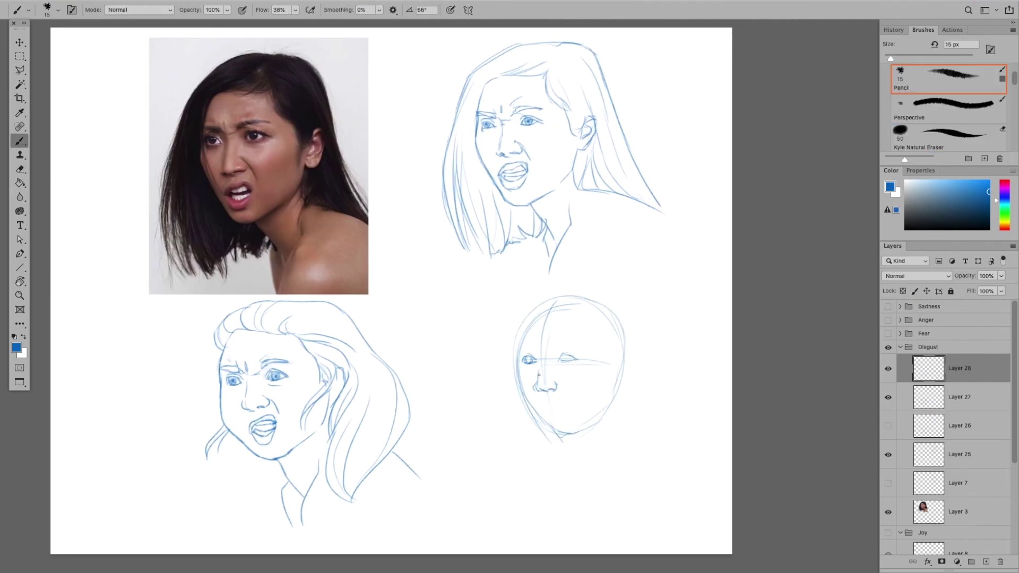
Rough in the third Disgust face's brows and open mouth, and strengthen its cheek, jaw and chin
left_click_drag(583, 344, 549, 348)
left_click_drag(522, 348, 537, 352)
left_click_drag(548, 412, 563, 404)
left_click_drag(518, 355, 549, 427)
left_click_drag(555, 387, 570, 432)
mouse_move(544, 440)
left_mouse_down()
mouse_move(595, 414)
mouse_move(569, 436)
left_mouse_up()
left_click_drag(523, 393, 547, 429)
Rough in the third Disgust head's fringe, short hair, ear, neck and shoulder
mouse_move(518, 319)
left_mouse_down()
mouse_move(531, 355)
mouse_move(552, 345)
left_mouse_up()
left_click_drag(520, 297, 600, 287)
left_click_drag(622, 354, 625, 388)
left_click_drag(617, 393, 586, 445)
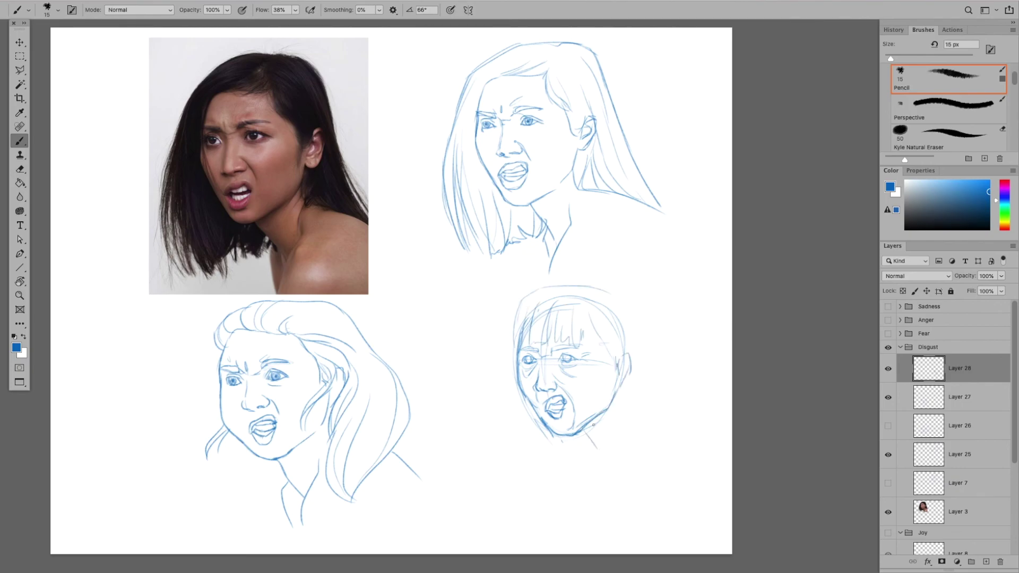
left_click_drag(607, 295, 629, 387)
left_click_drag(586, 326, 665, 422)
left_click_drag(589, 443, 598, 479)
Fade the third Disgust rough sketch and add a layer for its clean facial features
left_click(1001, 276)
left_click_drag(1003, 289, 971, 290)
key("ctrl+shift+alt+n")
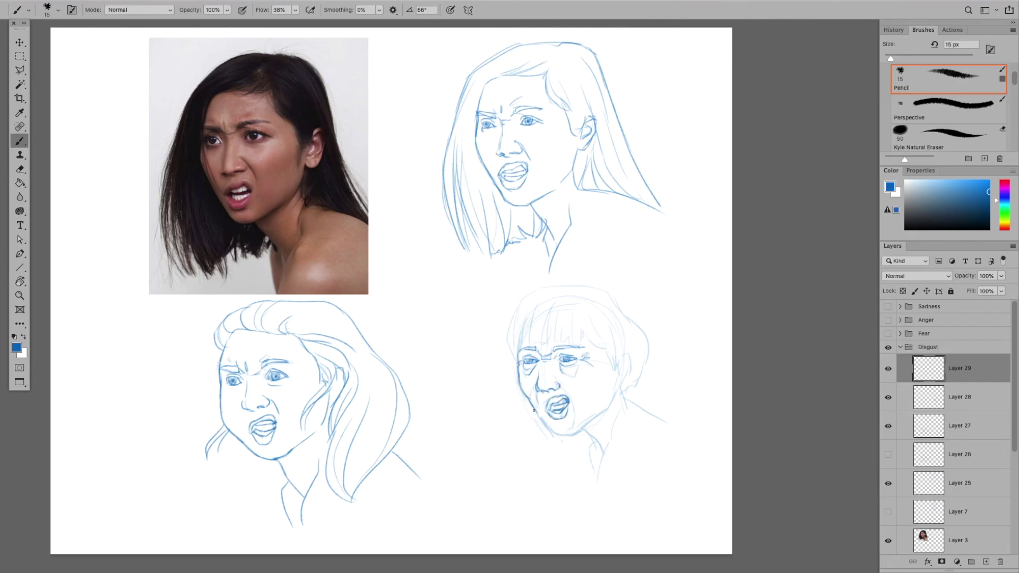
Redraw the third Disgust head's fringe, short hair, neck and shoulder as clean lines, and hide its rough sketch
left_click_drag(532, 302, 510, 350)
mouse_move(549, 301)
left_mouse_down()
mouse_move(541, 345)
mouse_move(616, 369)
left_mouse_up()
mouse_move(518, 313)
left_mouse_down()
mouse_move(564, 285)
mouse_move(647, 334)
left_mouse_up()
left_click_drag(620, 356, 598, 480)
left_click_drag(628, 401, 668, 425)
left_click(888, 397)
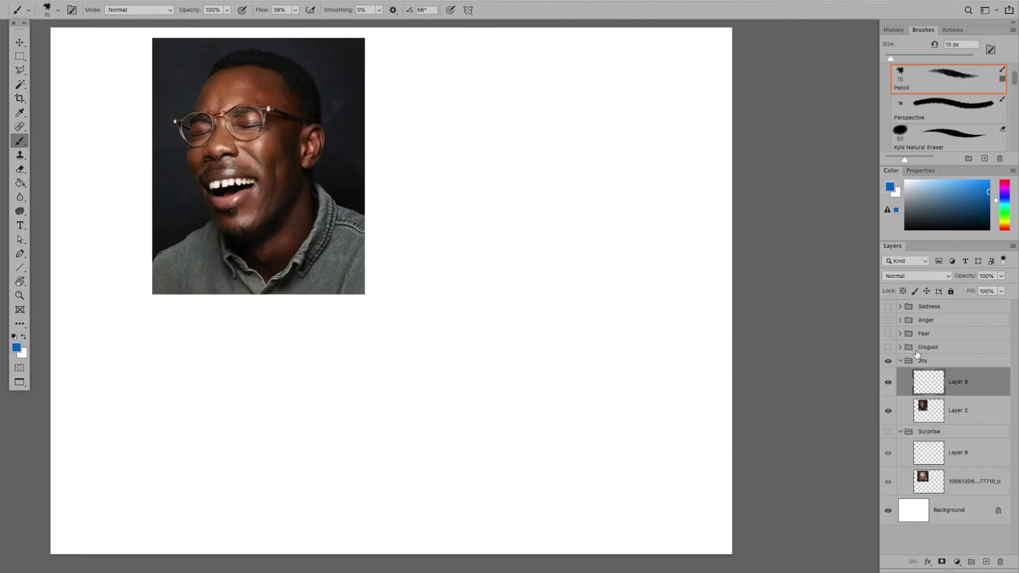
Rough in the first Joy head's oval with curved centre and eye guide lines on a new layer
mouse_move(530, 58)
left_mouse_down()
mouse_move(597, 159)
mouse_move(522, 212)
left_mouse_up()
left_click_drag(491, 106, 587, 122)
left_click_drag(531, 70, 525, 224)
left_click_drag(586, 66, 602, 132)
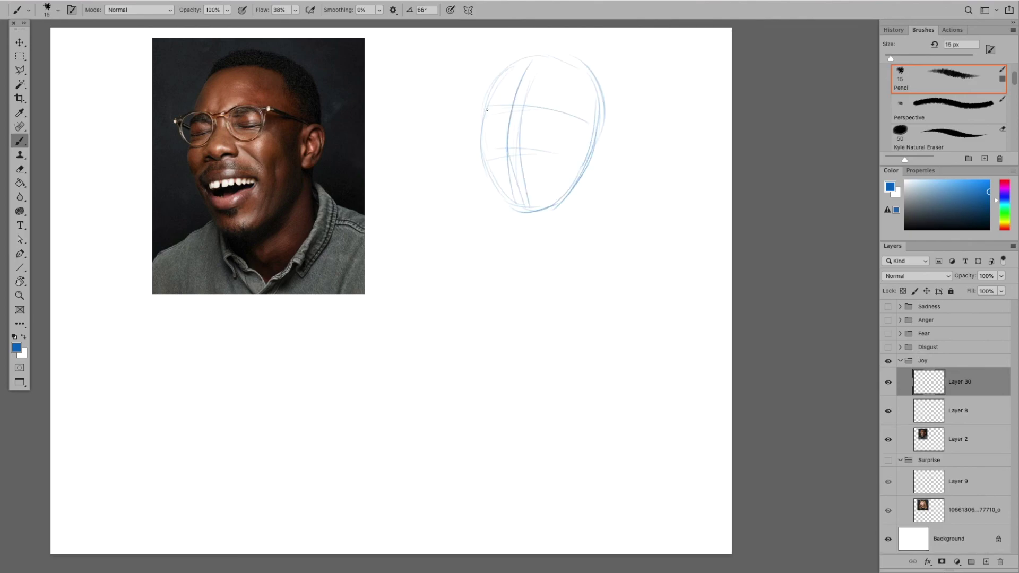
left_click_drag(505, 99, 480, 141)
left_click_drag(484, 121, 479, 156)
Rough in the first Joy head's glasses, nose, mouth guide, hairline and top of the hair
left_click_drag(510, 106, 475, 108)
left_click_drag(481, 165, 554, 170)
left_click_drag(504, 65, 602, 67)
left_click_drag(507, 54, 584, 50)
left_click_drag(512, 114, 526, 113)
mouse_move(526, 104)
left_mouse_down()
mouse_move(534, 118)
mouse_move(505, 224)
left_mouse_up()
mouse_move(496, 139)
left_mouse_down()
mouse_move(525, 145)
mouse_move(493, 141)
left_mouse_up()
Adjust the first Joy face's nose with a lasso selection and rough in the open laughing mouth and chin
key("l")
left_click_drag(511, 144, 526, 169)
key("ctrl+d")
key("b")
left_click_drag(495, 176, 556, 179)
left_click_drag(502, 188, 548, 179)
mouse_move(502, 217)
left_mouse_down()
mouse_move(527, 230)
mouse_move(561, 218)
left_mouse_up()
Rough in the first Joy figure's ear, neck, shoulder, shirt collar and back of the hair
left_click_drag(605, 126, 601, 201)
left_click_drag(497, 214, 467, 240)
left_click_drag(600, 193, 551, 266)
left_click_drag(621, 197, 582, 277)
left_click_drag(509, 244, 523, 275)
left_click_drag(568, 49, 617, 133)
Fade the first Joy rough sketch and redraw the glasses and closed eyes cleanly on a new layer
left_click(1001, 276)
left_click_drag(1003, 291, 956, 291)
left_click(985, 561)
mouse_move(486, 127)
left_mouse_down()
mouse_move(472, 106)
mouse_move(479, 132)
left_mouse_up()
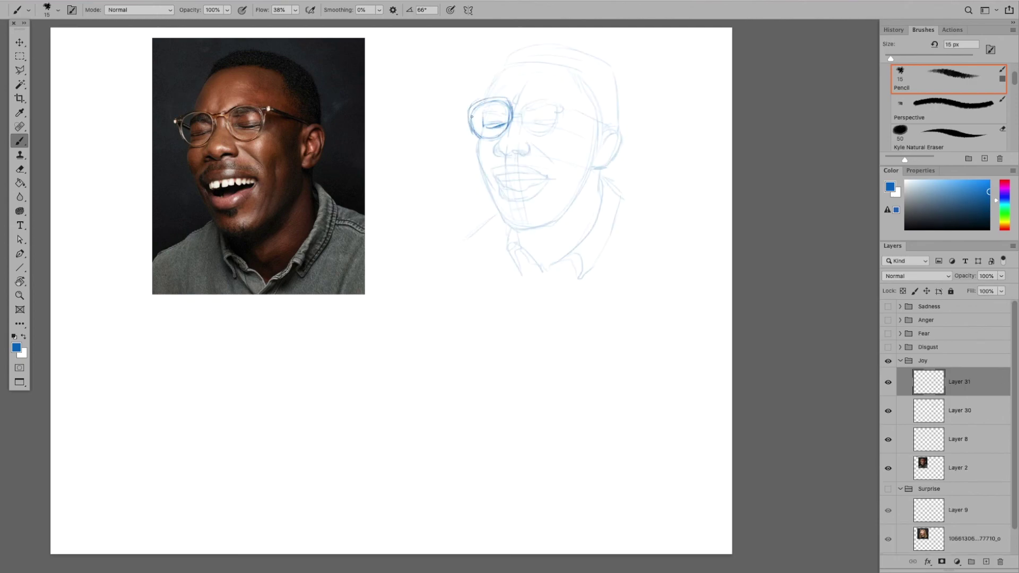
mouse_move(479, 96)
left_mouse_down()
mouse_move(526, 122)
mouse_move(545, 97)
mouse_move(525, 132)
left_mouse_up()
left_click_drag(525, 98, 561, 125)
left_click_drag(472, 103, 480, 135)
left_click_drag(558, 106, 565, 100)
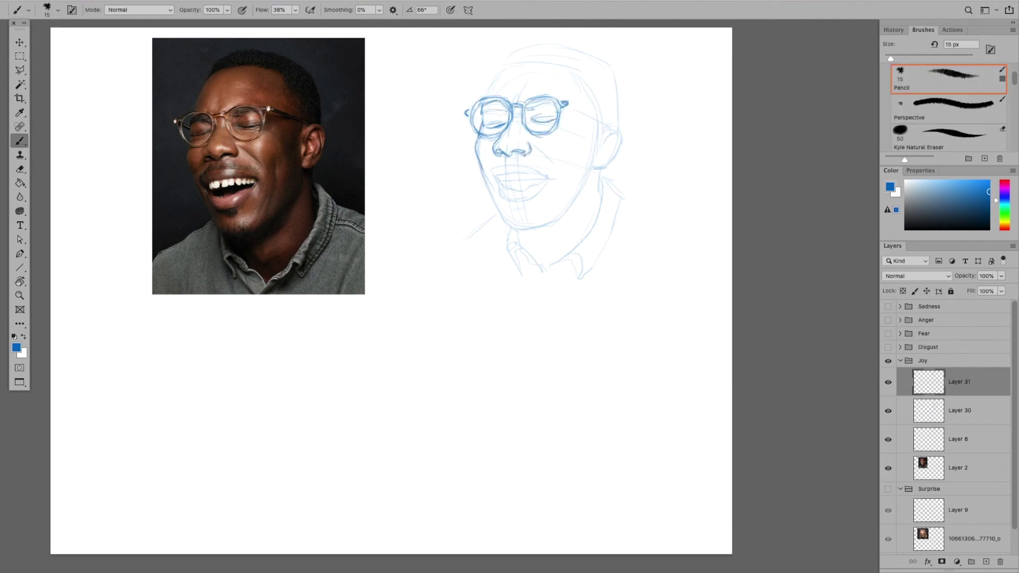
Redraw the first Joy face's forehead, laughing mouth, chin, cheek crease, hairline and glasses arm as clean lines
left_click_drag(483, 96, 542, 60)
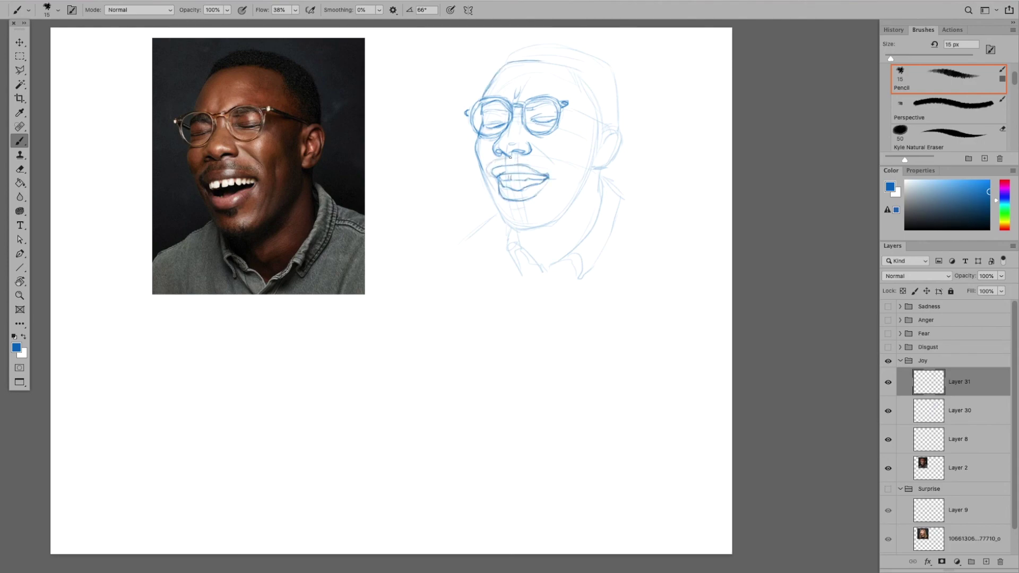
left_click_drag(499, 212, 549, 225)
mouse_move(553, 146)
left_mouse_down()
mouse_move(535, 162)
mouse_move(566, 213)
left_mouse_up()
left_click_drag(539, 76, 579, 61)
left_click_drag(568, 105, 610, 130)
Redraw the first Joy figure's hair, ear, neck, collar and shoulders cleanly, and hide its rough sketch
mouse_move(505, 58)
left_mouse_down()
mouse_move(557, 42)
mouse_move(617, 85)
left_mouse_up()
left_click_drag(616, 82, 572, 254)
left_click_drag(498, 210, 460, 247)
left_click_drag(605, 179, 582, 279)
left_click_drag(510, 226, 518, 272)
left_click_drag(619, 200, 646, 219)
left_click(888, 410)
key("e")
key("b")
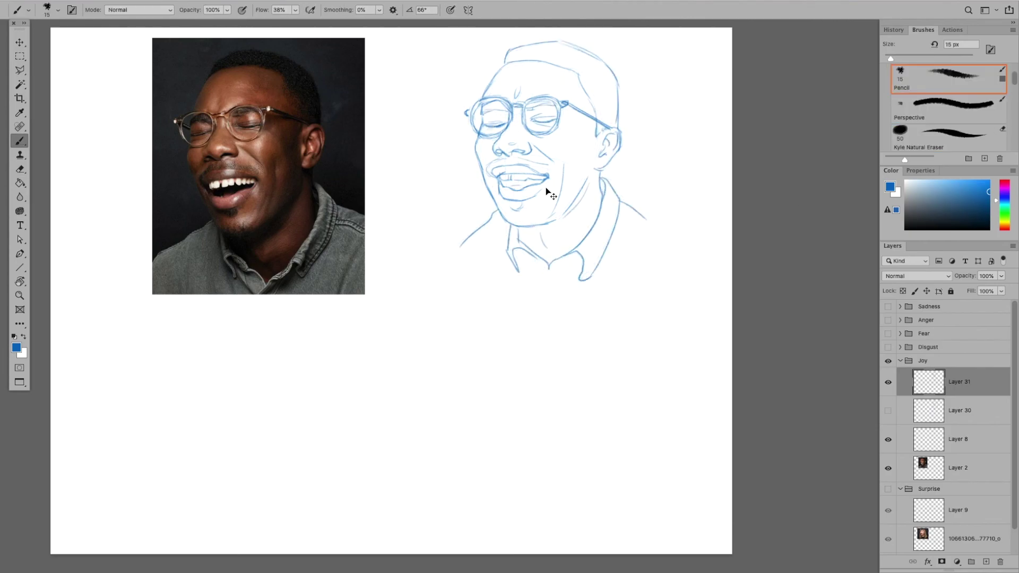
Add a layer and rough in a second Joy head's oval with centre and eye guide lines below the photo
key("super+shift+alt+n")
left_click_drag(546, 190, 667, 189)
left_click_drag(347, 335, 341, 419)
left_click_drag(329, 366, 428, 351)
mouse_move(431, 361)
left_mouse_down()
mouse_move(327, 377)
mouse_move(429, 380)
left_mouse_up()
left_click_drag(361, 325, 370, 449)
Rough in the second Joy face's closed eyes, brows and nose, and strengthen its cheek and chin contour
left_click_drag(332, 378, 348, 377)
left_click_drag(338, 338, 324, 420)
left_click_drag(330, 367, 350, 359)
left_click_drag(367, 360, 393, 357)
mouse_move(350, 417)
left_mouse_down()
mouse_move(329, 414)
mouse_move(371, 461)
left_mouse_up()
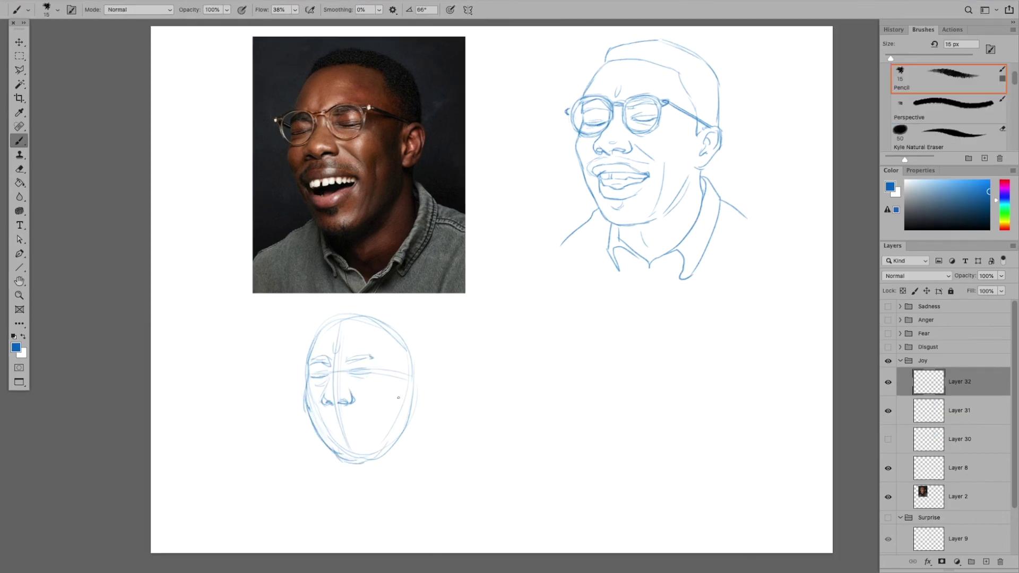
Rough in the second Joy head's jaw, hairline, sideburn and open laughing mouth
left_click_drag(403, 386, 367, 461)
left_click_drag(325, 329, 397, 354)
left_click_drag(405, 371, 405, 404)
left_click_drag(329, 419, 368, 418)
mouse_move(327, 424)
left_mouse_down()
mouse_move(357, 438)
mouse_move(370, 422)
left_mouse_up()
Rough in the second Joy head's ear, full outer hair and neck, and refine its hairline
mouse_move(320, 329)
left_mouse_down()
mouse_move(404, 313)
mouse_move(419, 365)
left_mouse_up()
left_click_drag(408, 403, 404, 424)
left_click_drag(309, 315, 294, 359)
left_click_drag(409, 344, 416, 413)
left_click_drag(437, 368, 411, 414)
left_click_drag(410, 418, 415, 431)
left_click_drag(326, 332, 392, 364)
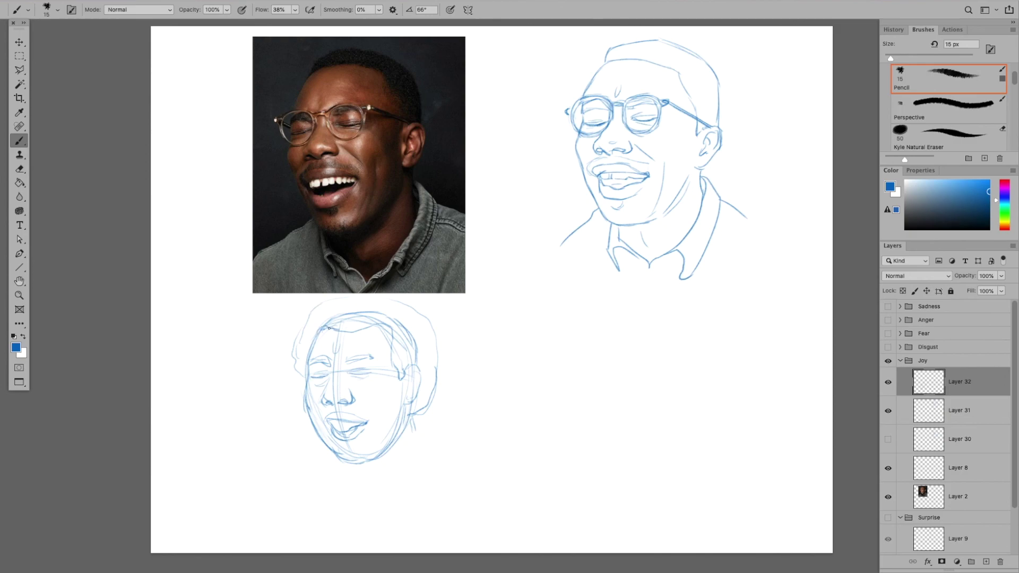
Fade the second Joy sketch to 47% opacity and redraw its eyes, brows, nose and laughing mouth on a new layer
left_click(1001, 276)
left_click_drag(1008, 288, 975, 289)
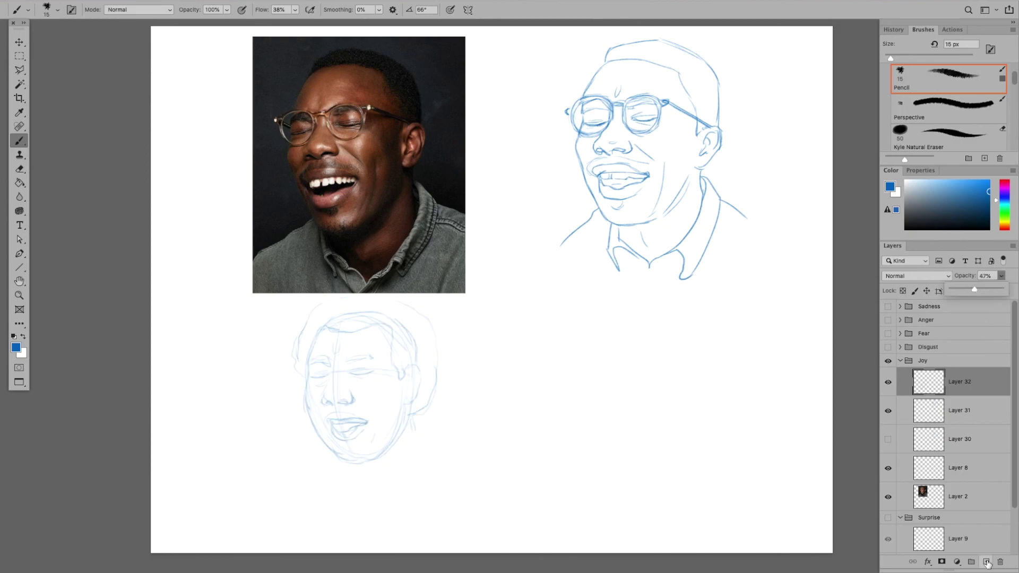
left_click(986, 561)
left_click_drag(318, 336, 306, 383)
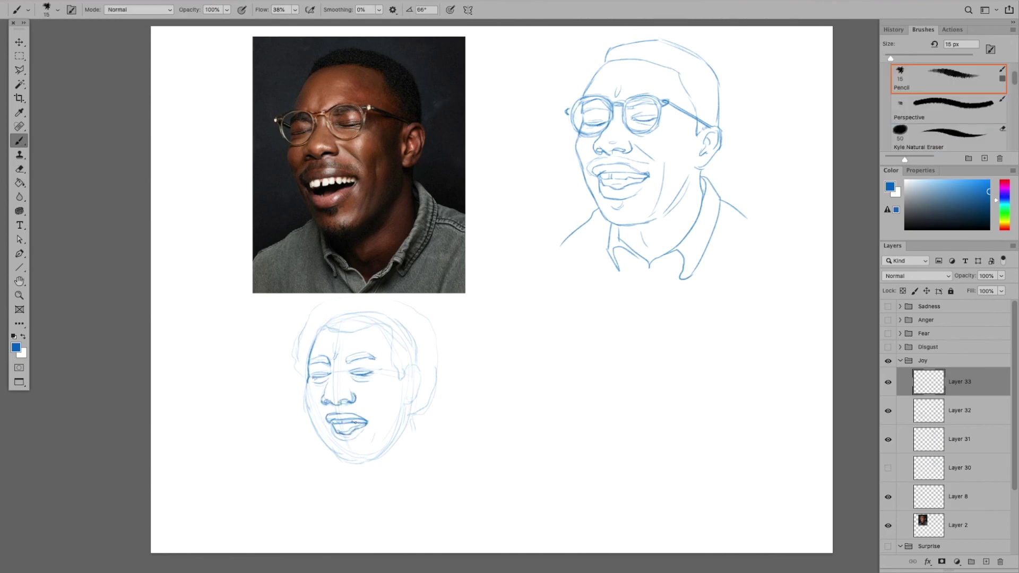
Redraw the second Joy head's face contour, chin, hairline, sideburn, neck and shirt collar in clean lines
mouse_move(308, 406)
left_mouse_down()
mouse_move(369, 453)
mouse_move(284, 456)
left_mouse_up()
left_click_drag(340, 457, 375, 499)
left_click_drag(375, 500, 412, 418)
left_click_drag(322, 329, 395, 350)
mouse_move(395, 350)
left_mouse_down()
mouse_move(417, 411)
mouse_move(415, 401)
left_mouse_up()
mouse_move(418, 422)
left_mouse_down()
mouse_move(427, 478)
mouse_move(399, 483)
left_mouse_up()
left_click_drag(343, 462, 353, 477)
Draw the second Joy head's full outer hair and hide its rough sketch layer
left_click_drag(305, 348, 362, 299)
left_click(959, 411, "shift")
left_click_drag(434, 399, 435, 413)
left_click(960, 381)
left_click(888, 410)
mouse_move(393, 315)
left_mouse_down()
mouse_move(419, 437)
mouse_move(460, 461)
left_mouse_up()
left_click_drag(563, 441, 471, 441)
Add a layer and rough in a third Joy head's oval beside the second one
key("super+shift+alt+n")
left_click_drag(558, 326, 493, 420)
left_click_drag(547, 324, 586, 335)
left_click(960, 411)
left_click(951, 382)
left_click_drag(494, 411, 554, 477)
left_click_drag(612, 393, 544, 471)
Scale the second Joy head drawing up slightly
key("super+t")
left_click_drag(366, 522, 376, 531)
key("Return")
Rough in the third Joy face's eye line, closed eyes, brows, nose and wide-open mouth
left_click_drag(525, 384, 593, 406)
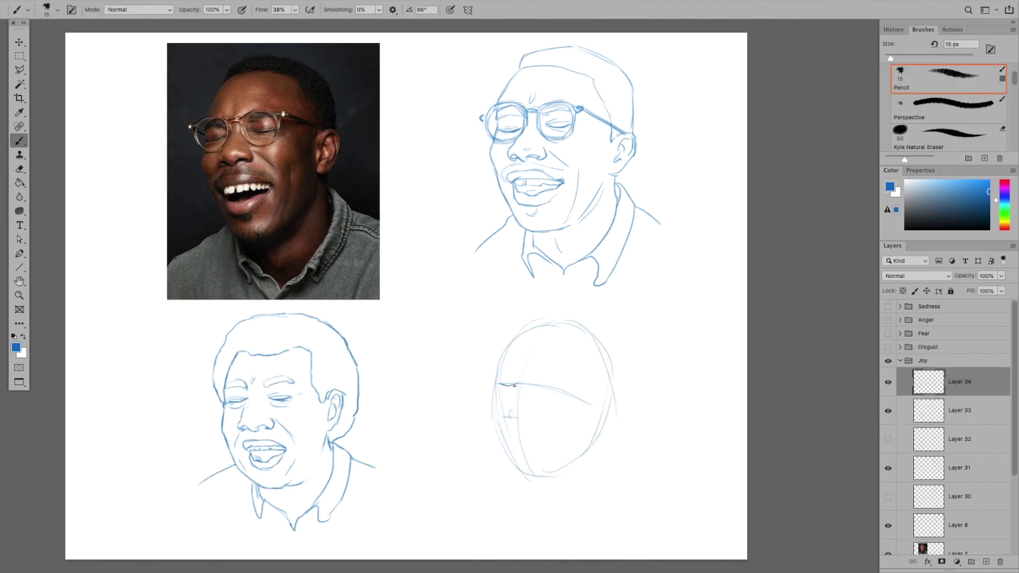
left_click_drag(518, 394, 509, 409)
left_click_drag(508, 411, 536, 419)
left_click_drag(519, 376, 560, 388)
left_click_drag(537, 372, 564, 375)
left_click_drag(499, 373, 515, 374)
left_click_drag(508, 411, 535, 429)
mouse_move(515, 432)
left_mouse_down()
mouse_move(522, 449)
mouse_move(545, 431)
mouse_move(520, 438)
mouse_move(544, 441)
left_mouse_up()
Rough in the third Joy head's cheek, jaw, hairline, ear and sideburn
mouse_move(495, 419)
left_mouse_down()
mouse_move(524, 480)
mouse_move(583, 458)
left_mouse_up()
mouse_move(565, 422)
left_mouse_down()
mouse_move(563, 438)
mouse_move(590, 447)
left_mouse_up()
left_click_drag(502, 356, 603, 325)
left_click_drag(602, 389, 610, 427)
left_click_drag(581, 346, 586, 395)
Rough in the third Joy head's pulled-back hair and long hanging locks, and enlarge the sketch slightly
left_click_drag(507, 335, 586, 317)
left_click_drag(590, 353, 619, 388)
left_click_drag(498, 431, 481, 495)
left_click_drag(616, 399, 632, 487)
left_click_drag(623, 407, 647, 480)
left_click_drag(538, 405, 552, 426)
key("super+t")
left_click_drag(647, 501, 657, 520)
key("Return")
Fade the third Joy sketch and redraw its closed eyes, brows, nose and open mouth on a new layer
left_click(1001, 276)
left_click_drag(1006, 289, 972, 288)
left_click(986, 562)
left_click_drag(499, 384, 564, 394)
left_click_drag(542, 378, 570, 379)
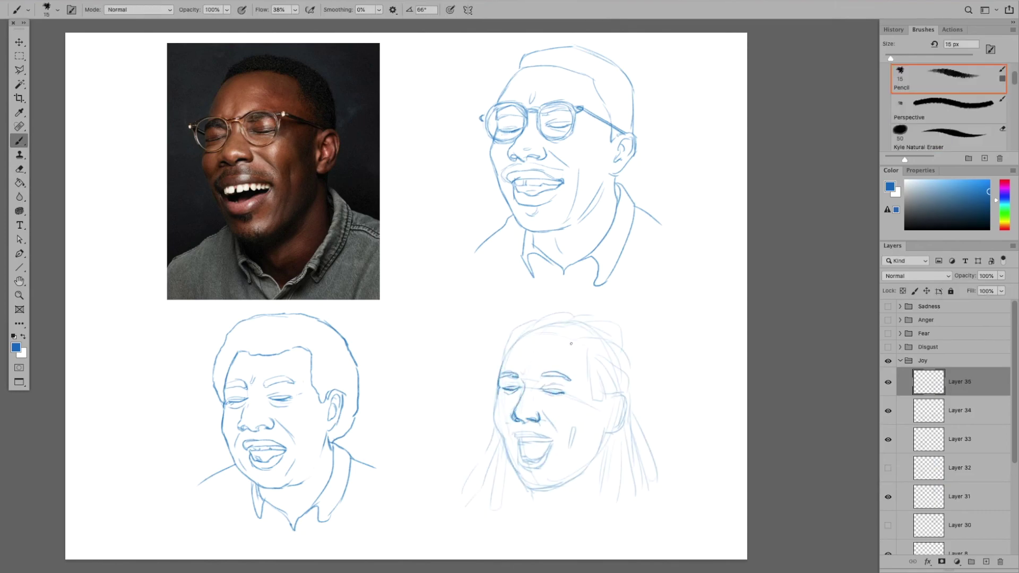
Redraw the third Joy head's face contour, jaw, smile line, hairline and sideburn in clean lines
mouse_move(502, 395)
left_mouse_down()
mouse_move(504, 458)
mouse_move(527, 486)
left_mouse_up()
mouse_move(522, 458)
left_mouse_down()
mouse_move(537, 464)
mouse_move(604, 431)
left_mouse_up()
left_click_drag(543, 416, 557, 438)
mouse_move(504, 356)
left_mouse_down()
mouse_move(574, 313)
mouse_move(627, 351)
left_mouse_up()
left_click_drag(602, 345, 592, 398)
Draw the third Joy head's swept-back hair strands, ear and a front lock beside the jaw
left_click_drag(602, 318, 619, 330)
left_click_drag(629, 353, 594, 388)
mouse_move(567, 332)
left_mouse_down()
mouse_move(617, 343)
mouse_move(631, 390)
left_mouse_up()
left_click_drag(610, 393, 606, 433)
left_click_drag(597, 376, 629, 399)
left_click_drag(502, 447, 491, 512)
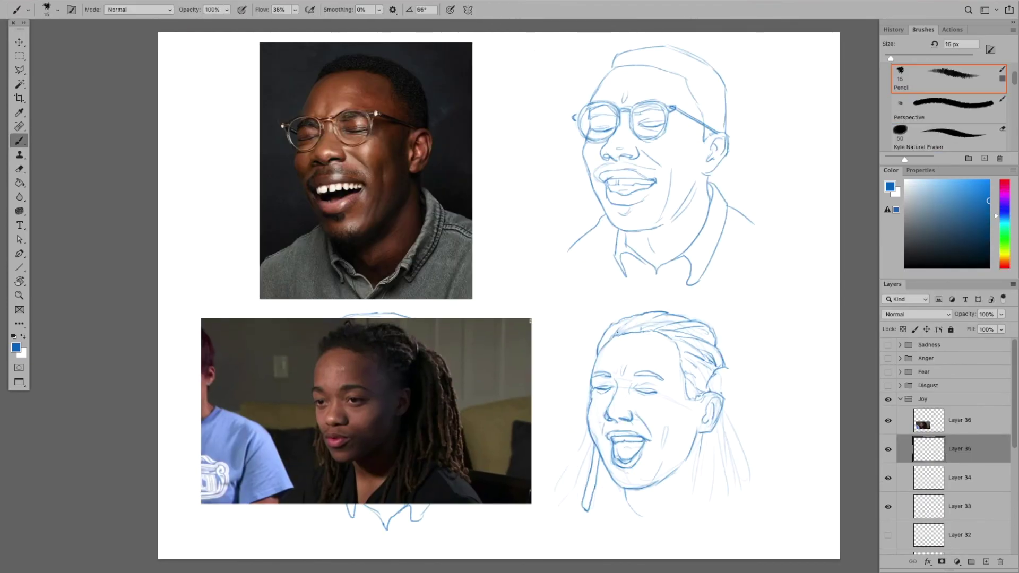
Refine the third Joy head's tied-back hair and draw long dreadlocks falling behind the ear, using the dreadlocks photo as reference
left_click_drag(632, 329, 678, 344)
left_click_drag(685, 366, 690, 398)
left_click_drag(735, 361, 770, 502)
left_click_drag(701, 434, 686, 502)
mouse_move(722, 374)
left_mouse_down()
mouse_move(753, 425)
mouse_move(707, 499)
left_mouse_up()
left_click_drag(748, 427, 756, 504)
left_click_drag(735, 398, 739, 438)
left_click_drag(730, 445, 713, 506)
Draw the third Joy figure's neck, collar and front dreadlocks, and reposition the drawing on the page
left_click_drag(626, 498, 667, 526)
left_click_drag(598, 436, 588, 493)
left_click_drag(615, 484, 580, 530)
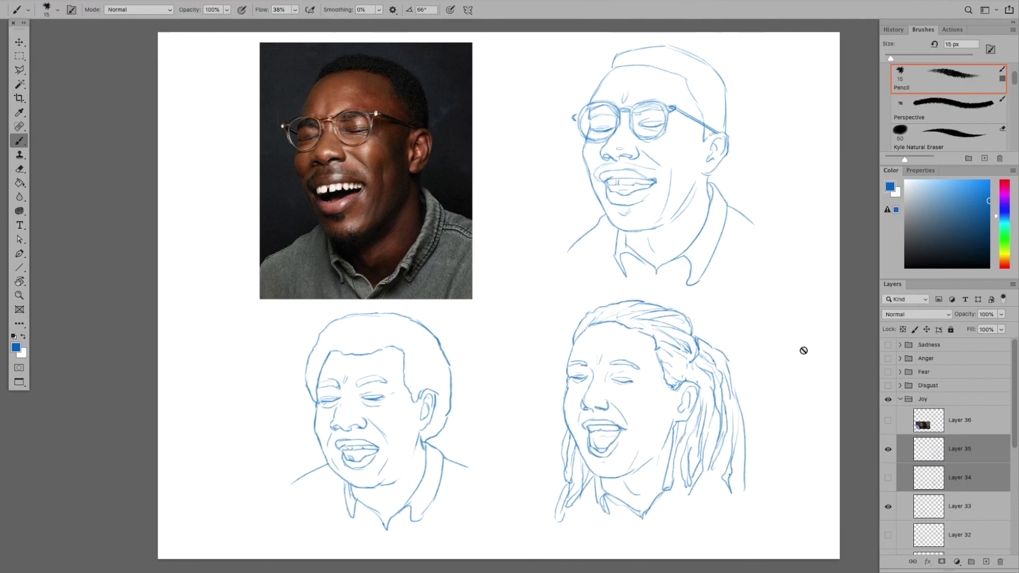
key("ctrl+t")
key("Return")
left_click_drag(596, 451, 581, 474)
left_click_drag(704, 481, 685, 514)
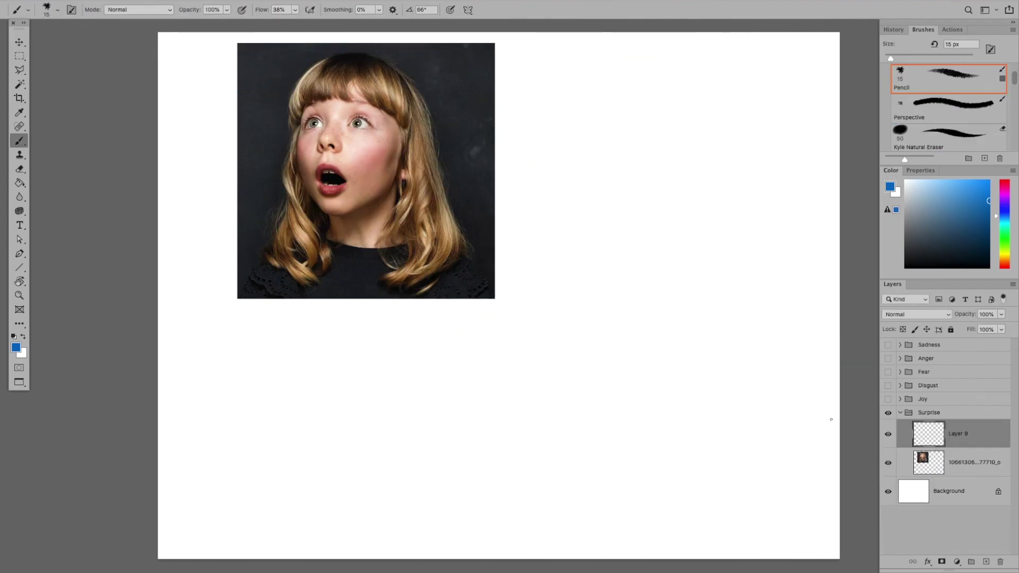
Rough in the first Surprise head's oval, guide lines, wide eyes, nose and mouth beside the girl's photo
left_click_drag(590, 58, 530, 207)
left_click_drag(600, 85, 584, 226)
left_click_drag(565, 55, 552, 212)
mouse_move(523, 109)
left_mouse_down()
mouse_move(637, 128)
mouse_move(543, 107)
left_mouse_up()
mouse_move(571, 109)
left_mouse_down()
mouse_move(587, 105)
mouse_move(560, 131)
left_mouse_up()
left_click_drag(535, 170, 564, 171)
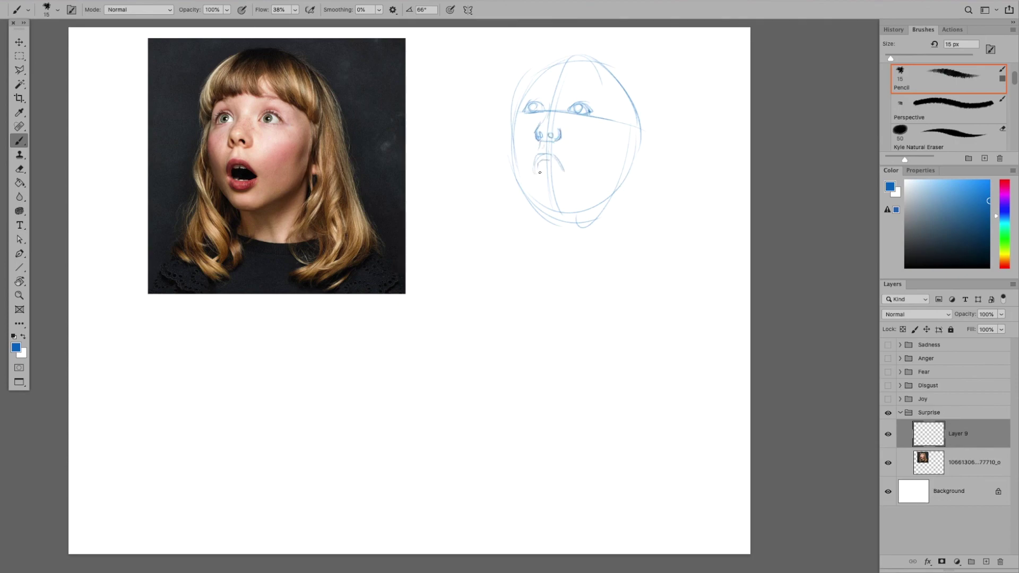
Rough in the first Surprise head's face contour, eyelid, crown and fringe
mouse_move(514, 127)
left_mouse_down()
mouse_move(526, 195)
mouse_move(566, 212)
mouse_move(595, 198)
left_mouse_up()
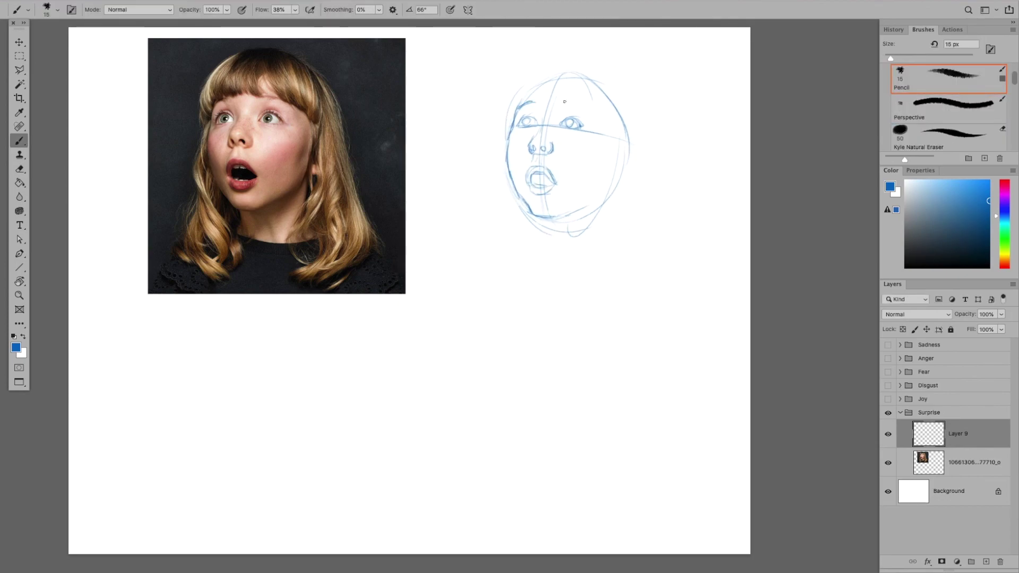
left_click_drag(563, 103, 588, 106)
left_click_drag(510, 95, 569, 58)
mouse_move(564, 57)
left_mouse_down()
mouse_move(636, 91)
mouse_move(592, 104)
left_mouse_up()
mouse_move(607, 71)
left_mouse_down()
mouse_move(630, 139)
mouse_move(574, 208)
left_mouse_up()
Rough in the first Surprise figure's long hair on both sides of the face and the neckline
left_click_drag(499, 151, 527, 234)
left_click_drag(639, 117, 667, 220)
left_click_drag(632, 159, 600, 239)
left_click_drag(638, 148, 616, 258)
mouse_move(502, 188)
left_mouse_down()
mouse_move(497, 259)
mouse_move(609, 240)
left_mouse_up()
Fade the first Surprise sketch and redraw its eyes, nose, open mouth and face contour on a new layer
left_click(1000, 314)
left_click_drag(1007, 328, 966, 329)
key("alt+shift+super+n")
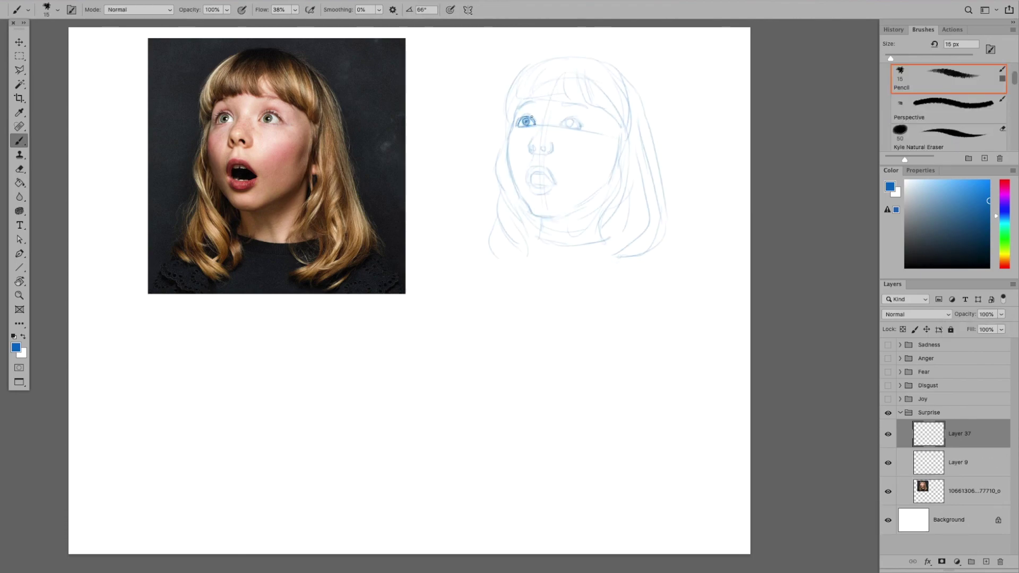
mouse_move(562, 123)
left_mouse_down()
mouse_move(581, 124)
mouse_move(553, 154)
mouse_move(534, 153)
left_mouse_up()
mouse_move(518, 104)
left_mouse_down()
mouse_move(507, 151)
mouse_move(556, 180)
left_mouse_up()
left_click_drag(509, 150, 579, 203)
left_click_drag(616, 111, 610, 172)
Redraw the first Surprise head's crown, fringe, long side hair and neckline in clean lines
left_click_drag(522, 100, 605, 53)
left_click_drag(531, 63, 563, 103)
left_click_drag(578, 59, 613, 115)
left_click_drag(618, 71, 663, 186)
left_click_drag(506, 154, 518, 258)
mouse_move(493, 173)
left_mouse_down()
mouse_move(507, 206)
mouse_move(599, 243)
left_mouse_up()
left_click_drag(630, 141, 599, 238)
Hide the first Surprise rough sketch and finish the wavy curls at the hair ends
left_click(888, 462)
mouse_move(645, 157)
left_mouse_down()
mouse_move(624, 240)
mouse_move(656, 207)
left_mouse_up()
left_click_drag(667, 209, 616, 262)
left_click_drag(499, 222, 512, 266)
left_click_drag(533, 228, 536, 263)
Add a layer and rough in a second Surprise head's oval with centre and eye guide lines below the photo
left_click_drag(517, 444, 618, 442)
key("super+shift+alt+n")
left_click_drag(404, 323, 374, 463)
left_click_drag(409, 323, 393, 467)
left_click_drag(334, 388, 448, 389)
left_click_drag(383, 340, 379, 458)
left_click_drag(388, 345, 384, 458)
Rough in the second Surprise face's eyes, nose, open mouth and raised brows
left_click_drag(352, 379, 371, 378)
mouse_move(396, 378)
left_mouse_down()
mouse_move(418, 378)
mouse_move(388, 395)
left_mouse_up()
mouse_move(369, 390)
left_mouse_down()
mouse_move(365, 406)
mouse_move(395, 422)
left_mouse_up()
mouse_move(372, 427)
left_mouse_down()
mouse_move(383, 449)
mouse_move(397, 440)
left_mouse_up()
left_click_drag(374, 424, 392, 425)
left_click_drag(352, 364, 369, 354)
left_click_drag(399, 356, 416, 360)
Rough in the second Surprise head's upper hair, ear and long hair blowing away from the face
left_click_drag(375, 324, 466, 327)
left_click_drag(452, 382, 452, 415)
left_click_drag(393, 305, 482, 392)
mouse_move(437, 344)
left_mouse_down()
mouse_move(444, 399)
mouse_move(535, 456)
left_mouse_up()
left_click_drag(531, 457, 511, 469)
Strengthen the second Surprise head's cheek, chin and jaw contour, and rough in the shoulder and neckline
left_click_drag(347, 385, 372, 466)
mouse_move(373, 465)
left_mouse_down()
mouse_move(397, 467)
mouse_move(446, 418)
left_mouse_up()
left_click_drag(449, 387, 446, 408)
left_click_drag(330, 499, 397, 468)
left_click_drag(390, 494, 456, 491)
Add flowing lower locks to the second Surprise head's windblown hair
left_click_drag(455, 419, 462, 493)
left_click_drag(478, 390, 550, 486)
left_click_drag(460, 465, 401, 473)
Rough in the swept hair volume over the second Surprise head's forehead and crown, retrying unsatisfactory strokes
left_click_drag(322, 333, 390, 307)
mouse_move(350, 309)
left_mouse_down()
mouse_move(284, 346)
mouse_move(291, 369)
left_mouse_up()
key("super+z")
left_click_drag(298, 316, 357, 305)
left_click_drag(351, 309, 424, 320)
key("super+z")
left_click_drag(323, 345, 284, 370)
Add more windblown hair strands behind the second Surprise face and redefine the neckline
left_click_drag(392, 382, 458, 424)
mouse_move(346, 311)
left_mouse_down()
mouse_move(408, 329)
mouse_move(472, 407)
left_mouse_up()
left_click_drag(397, 471, 459, 478)
left_click_drag(480, 446, 497, 472)
left_click_drag(330, 496, 393, 503)
left_click_drag(403, 443, 413, 475)
left_click_drag(397, 425, 403, 500)
left_click_drag(406, 437, 444, 493)
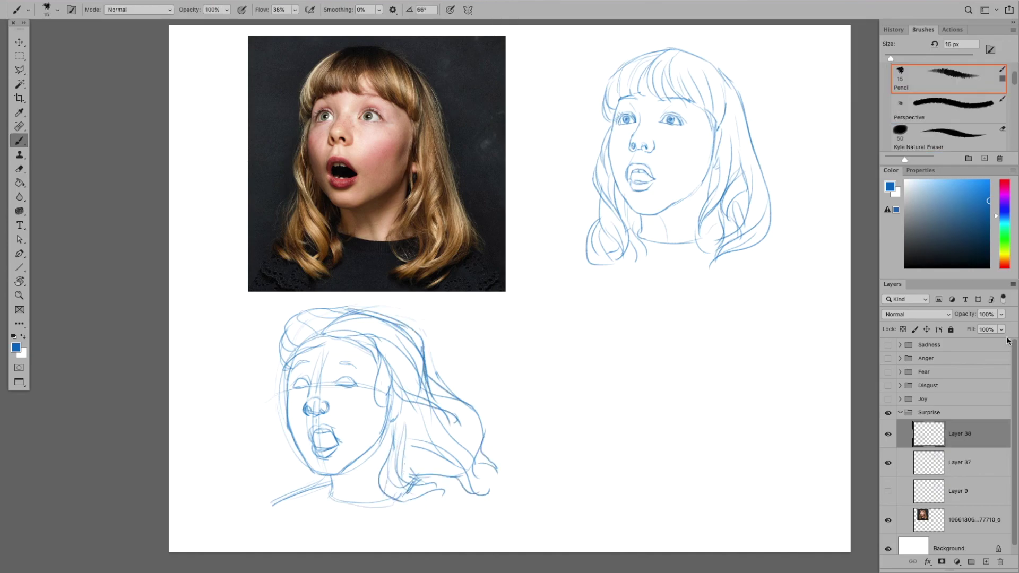
Fade the second Surprise rough, add a new layer and cleanly redraw the eyes, nose, brows and near cheek contour
left_click_drag(965, 314, 940, 314)
left_click(986, 561)
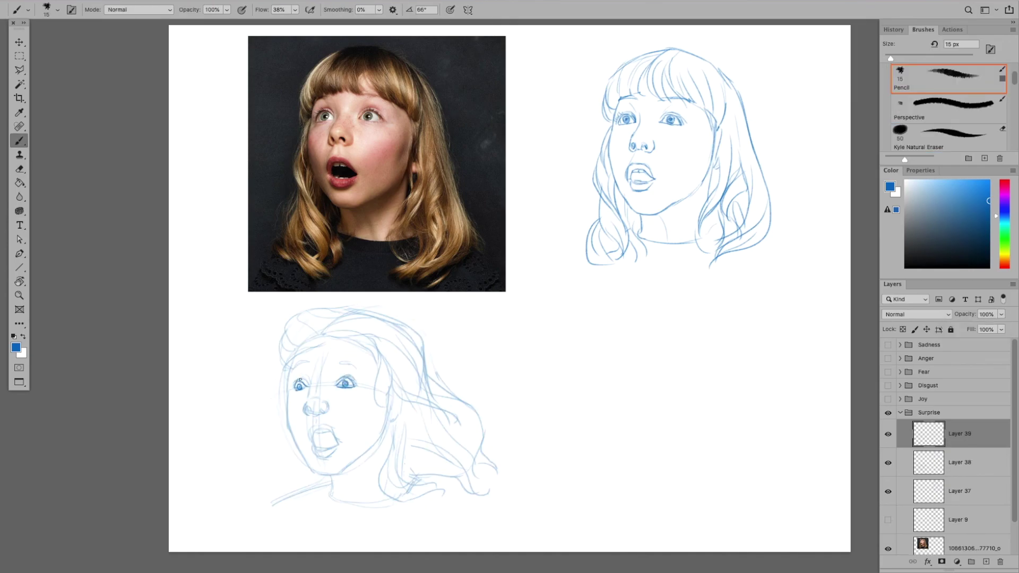
left_click_drag(306, 403, 313, 414)
left_click_drag(295, 355, 312, 468)
left_click_drag(300, 353, 292, 370)
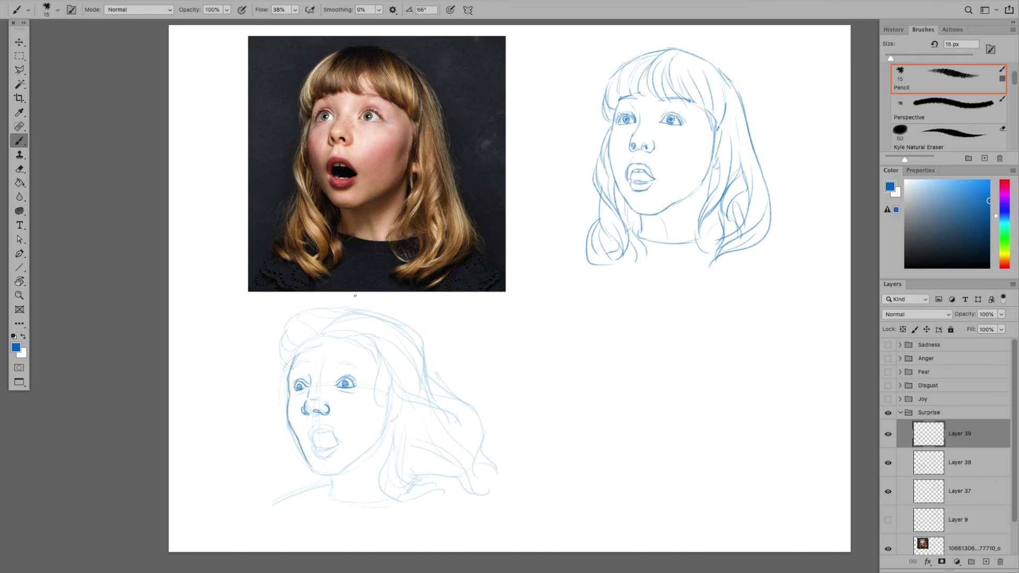
left_click_drag(290, 366, 309, 360)
left_click_drag(335, 363, 356, 364)
Redraw the second Surprise head's chin and jaw, neck lines and neckline cleanly
left_click_drag(312, 457, 339, 473)
mouse_move(340, 473)
left_mouse_down()
mouse_move(386, 410)
mouse_move(326, 500)
left_mouse_up()
left_click_drag(328, 502, 390, 505)
left_click_drag(348, 475, 361, 497)
Redraw the second Surprise head's hairline and the swept hair over the forehead and crown
mouse_move(379, 369)
left_mouse_down()
mouse_move(321, 330)
mouse_move(281, 371)
left_mouse_up()
mouse_move(290, 331)
left_mouse_down()
mouse_move(343, 308)
mouse_move(287, 372)
left_mouse_up()
left_click_drag(319, 316, 375, 309)
left_click_drag(285, 345, 275, 378)
left_click_drag(376, 313, 443, 403)
Redraw the long windblown locks trailing behind the second Surprise head down to their tips
left_click_drag(339, 333, 426, 389)
left_click_drag(387, 361, 462, 420)
left_click_drag(399, 407, 402, 503)
left_click_drag(397, 451, 444, 497)
left_click_drag(428, 376, 491, 487)
Hide the second head's rough layer and add loose strands beside the cheek and through the flowing hair
left_click(887, 463)
left_click_drag(383, 364, 386, 412)
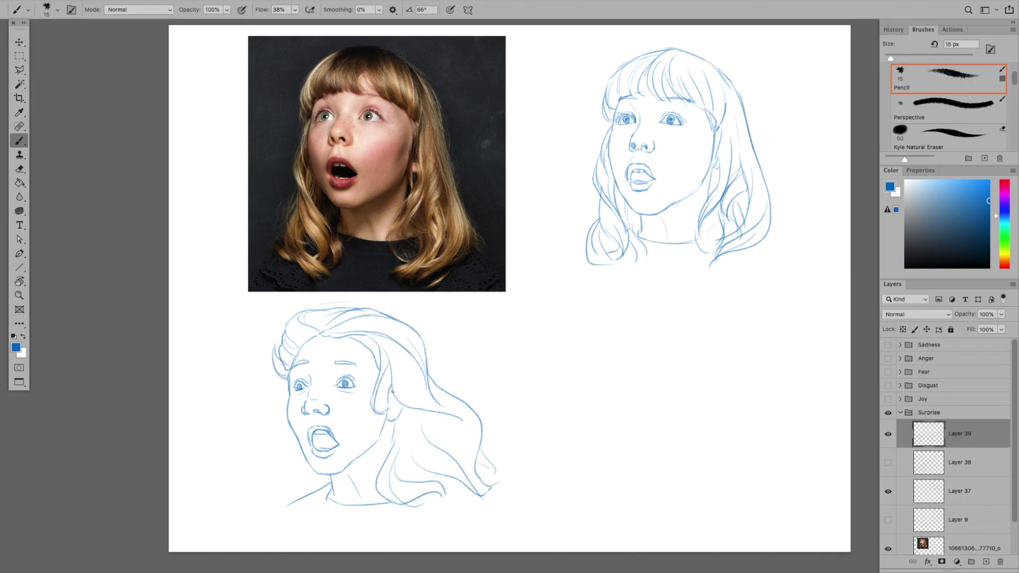
left_click_drag(284, 390, 266, 421)
mouse_move(395, 371)
left_mouse_down()
mouse_move(429, 409)
mouse_move(398, 472)
left_mouse_up()
left_click_drag(409, 385, 475, 488)
left_click_drag(406, 412, 448, 483)
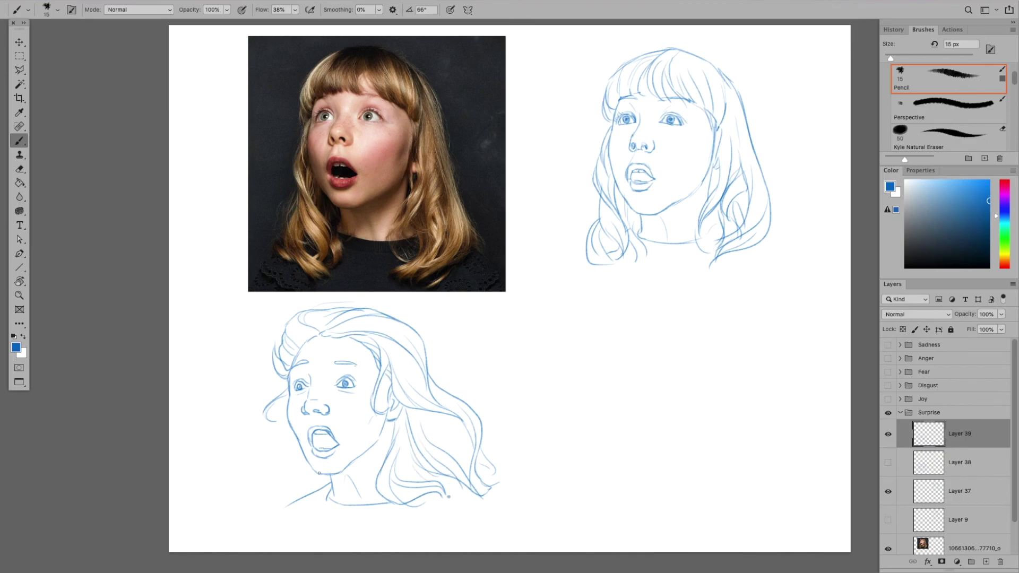
Add a new layer and rough in a third Surprise head below the first, with an oval, guidelines and jaw
left_click_drag(319, 472, 198, 471)
key("super+shift+alt+n")
left_click_drag(507, 316, 541, 459)
left_click_drag(565, 318, 581, 385)
left_click_drag(484, 366, 575, 372)
left_click_drag(577, 420, 541, 462)
Rough in the third Surprise head's facial features and firm up both sides of the face contour
left_click_drag(518, 330, 512, 419)
mouse_move(488, 360)
left_mouse_down()
mouse_move(542, 357)
mouse_move(503, 386)
mouse_move(525, 390)
mouse_move(530, 420)
mouse_move(511, 423)
left_mouse_up()
left_click_drag(482, 365, 531, 306)
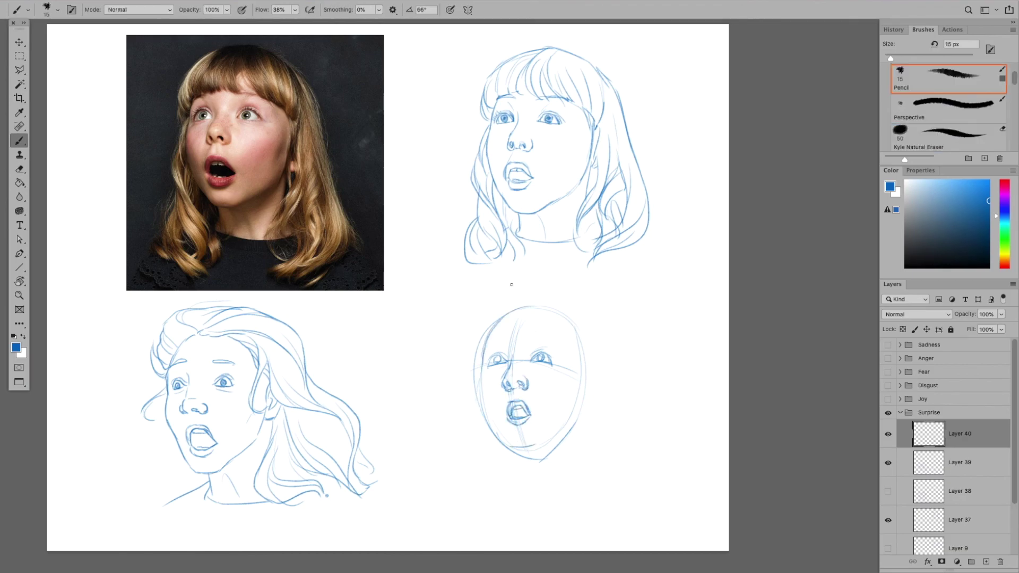
left_click_drag(484, 367, 525, 450)
mouse_move(581, 354)
left_mouse_down()
mouse_move(570, 422)
mouse_move(539, 449)
left_mouse_up()
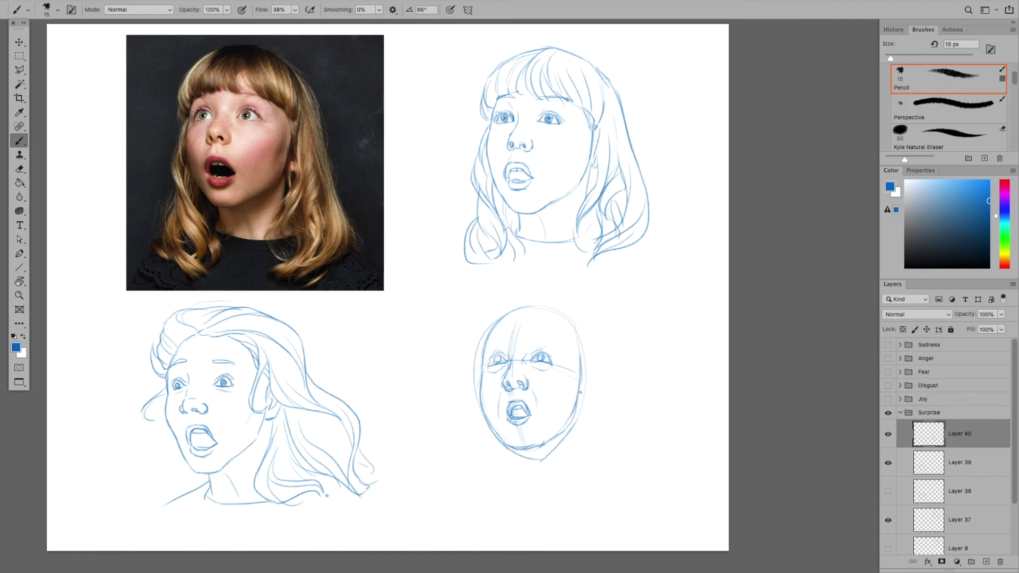
Sketch the third Surprise head's brows and block in the outer shape and parting of a bob haircut
left_click_drag(488, 342, 506, 338)
left_click_drag(530, 336, 561, 341)
left_click_drag(573, 299, 610, 378)
left_click_drag(469, 319, 453, 373)
left_click_drag(586, 356, 579, 408)
left_click_drag(617, 390, 583, 436)
left_click_drag(525, 295, 492, 314)
left_click_drag(558, 305, 549, 340)
Build up the third head's bob with sweeping strands over the crown and down both sides of the face
left_click_drag(469, 333, 449, 424)
left_click_drag(554, 315, 619, 425)
left_click_drag(591, 314, 626, 424)
left_click_drag(451, 334, 468, 407)
left_click_drag(509, 301, 586, 290)
left_click_drag(523, 306, 465, 409)
left_click_drag(540, 289, 582, 308)
mouse_move(563, 309)
left_mouse_down()
mouse_move(591, 349)
mouse_move(589, 411)
left_mouse_up()
left_click_drag(488, 346, 463, 435)
Rough in the third Surprise head's neckline and shoulders
left_click_drag(516, 454, 481, 470)
left_click_drag(521, 466, 605, 431)
left_click_drag(605, 430, 647, 445)
Fade the third head's rough layer, add a new layer and start redrawing the eyes cleanly
left_click(1001, 314)
left_click_drag(1007, 327, 959, 326)
left_click(986, 562)
left_click_drag(488, 361, 503, 359)
Strengthen the upper eyelids of the second Surprise head on Layer 39
left_click(959, 491)
left_click_drag(173, 381, 186, 380)
left_click_drag(216, 378, 233, 378)
Return to Layer 41 and redraw the third head's eye creases, lower lids and nose bridge
left_click(960, 434)
left_click_drag(533, 358, 552, 371)
left_click_drag(490, 368, 506, 373)
left_click_drag(511, 362, 508, 386)
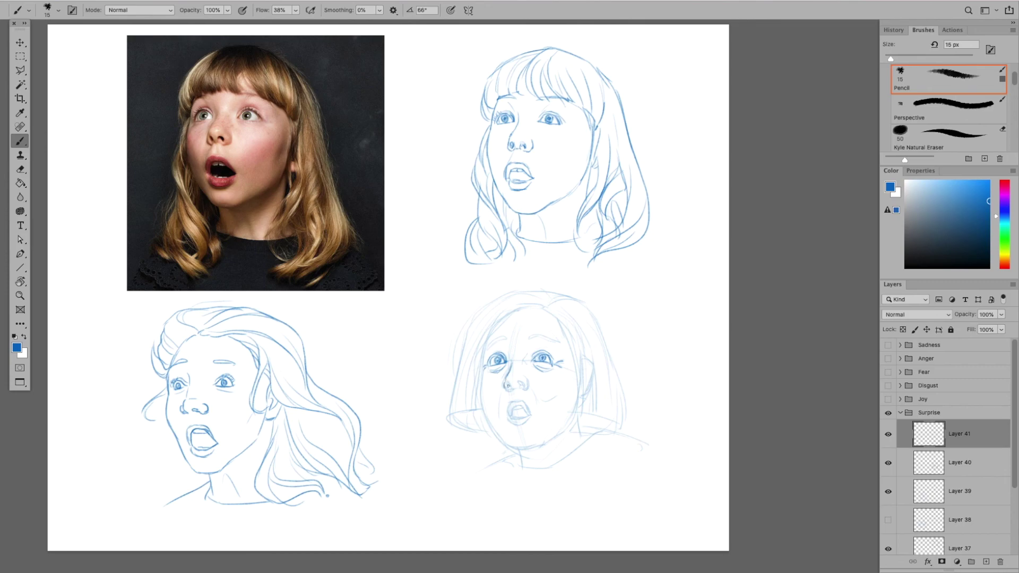
Redraw the third Surprise head's raised brows, nose side and full face contour
left_click_drag(486, 348, 506, 338)
left_click_drag(525, 355, 526, 368)
left_click_drag(529, 340, 558, 336)
mouse_move(494, 340)
left_mouse_down()
mouse_move(483, 366)
mouse_move(511, 449)
mouse_move(573, 420)
left_mouse_up()
left_click_drag(552, 310, 576, 413)
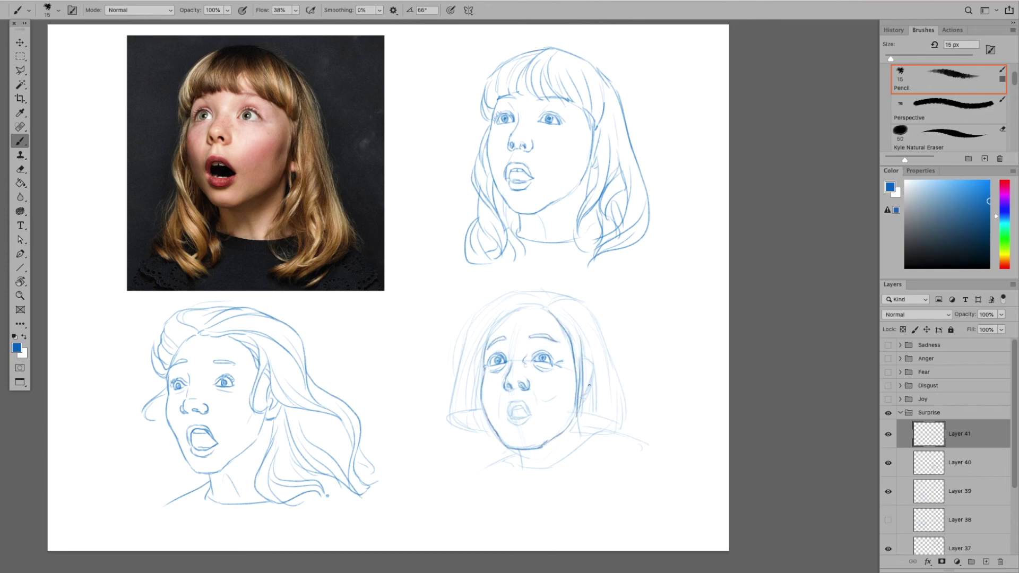
Redraw the third head's parted bob, neckline and shoulders cleanly, hide its rough layer and refine the hair
mouse_move(541, 306)
left_mouse_down()
mouse_move(489, 337)
mouse_move(451, 424)
left_mouse_up()
left_click_drag(504, 298, 589, 302)
left_click_drag(584, 303, 618, 419)
left_click_drag(594, 340, 618, 427)
left_click_drag(457, 420, 523, 451)
left_click_drag(522, 466, 598, 420)
left_click(888, 462)
left_click_drag(507, 303, 458, 362)
Enlarge the clean third Surprise head slightly with Free Transform
left_click(952, 456, "shift")
key("super+t")
left_click_drag(650, 472, 661, 484)
key("Return")
Add fine wrinkle lines to the third Surprise head's forehead
left_click_drag(534, 327, 540, 328)
left_click_drag(514, 322, 535, 321)
left_click_drag(667, 457, 687, 466)
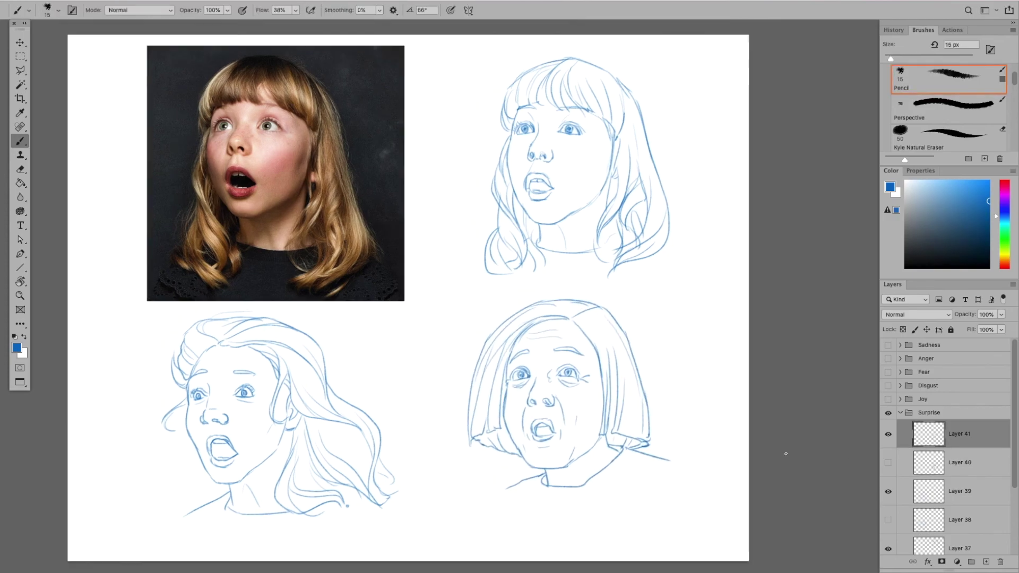